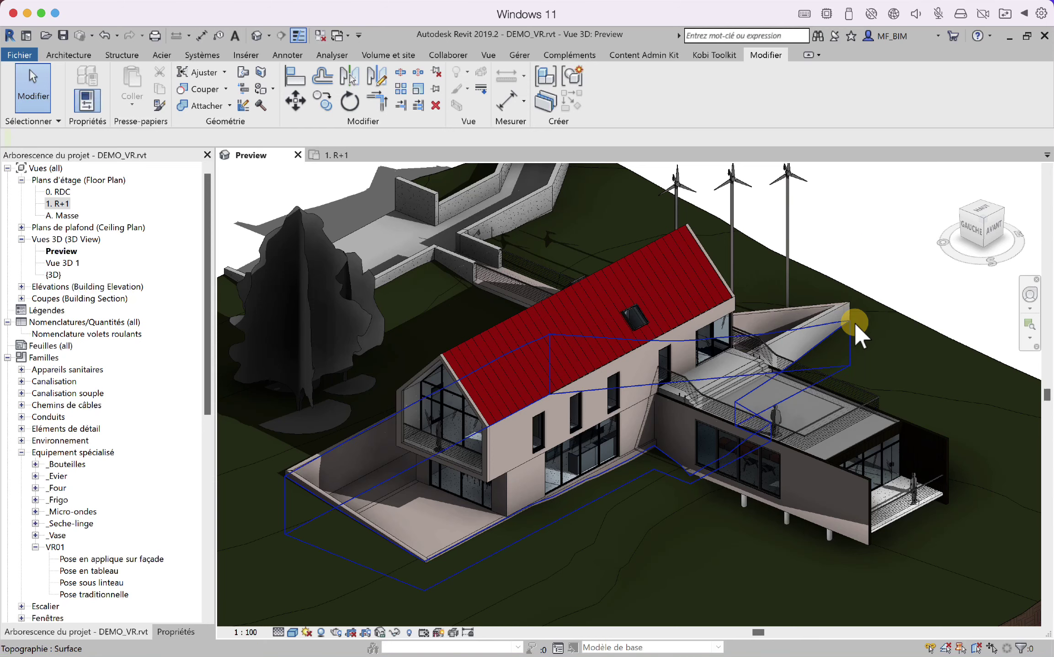
Orbit and zoom the 3D view to inspect the house's rear façade and ground-floor kitchen glazing.
middle_drag(898, 294, 882, 286)
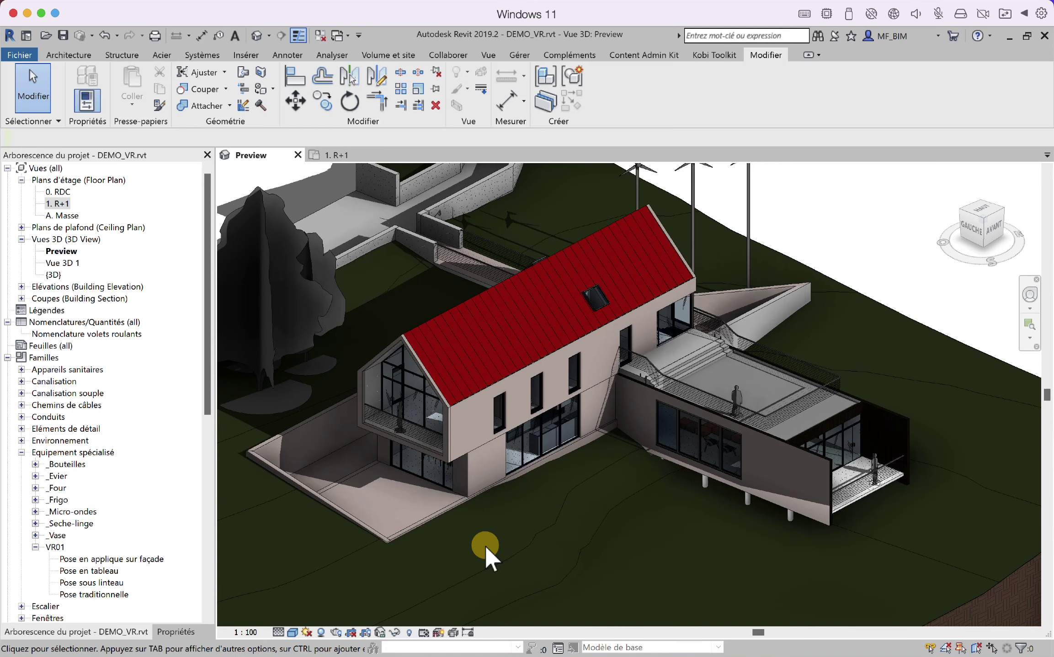
shift+middle_drag(476, 545, 696, 547)
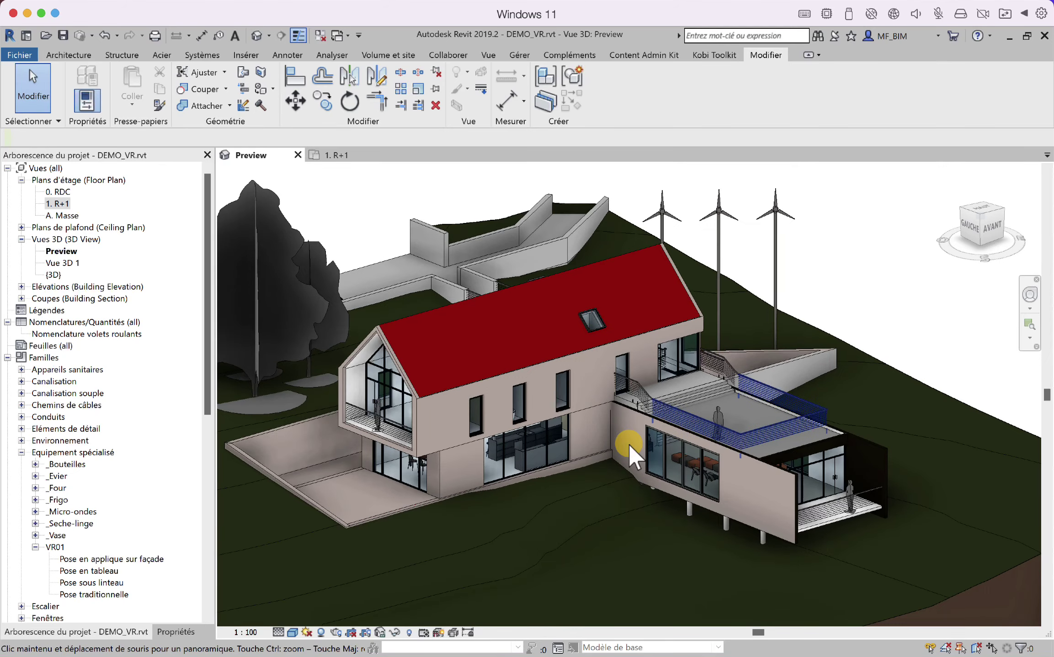
scroll(628, 444, up, 3)
scroll(464, 458, up, 5)
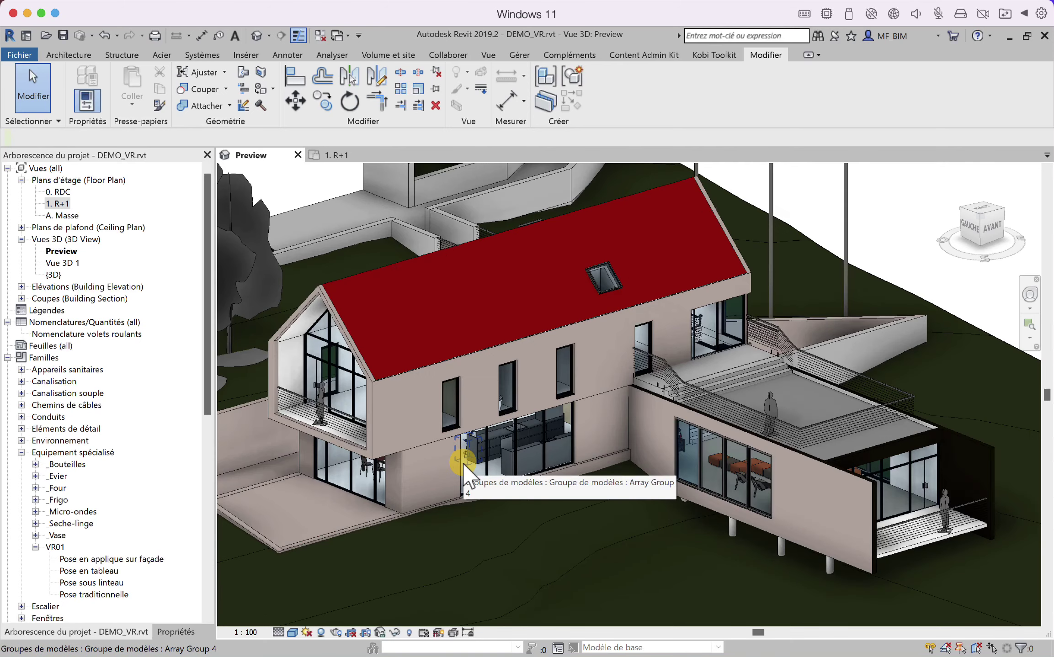
scroll(578, 497, up, 3)
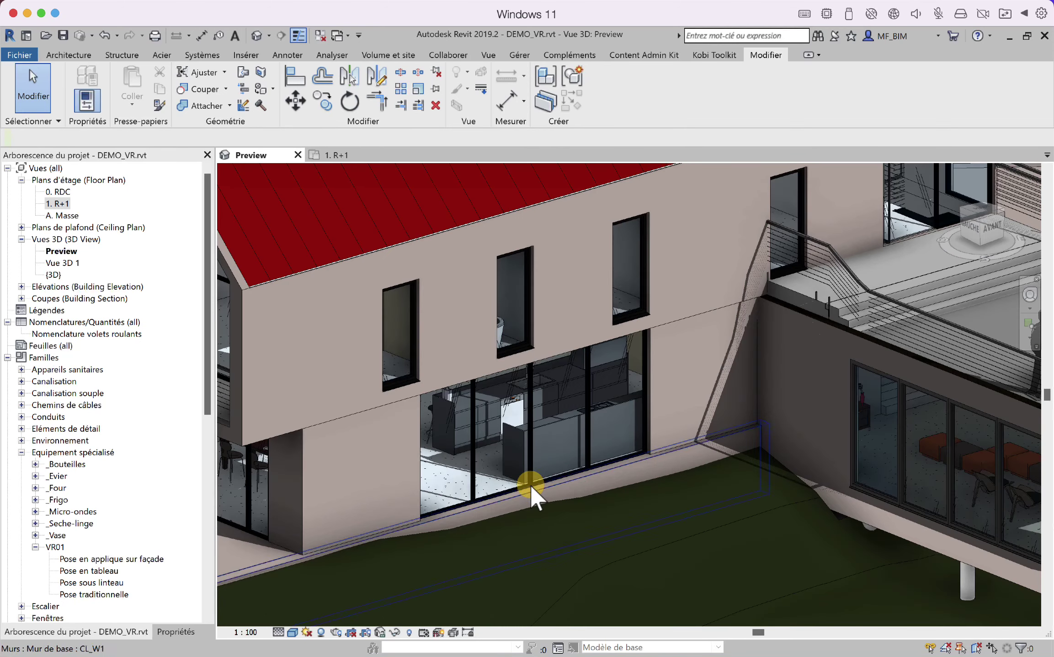
middle_drag(534, 490, 555, 527)
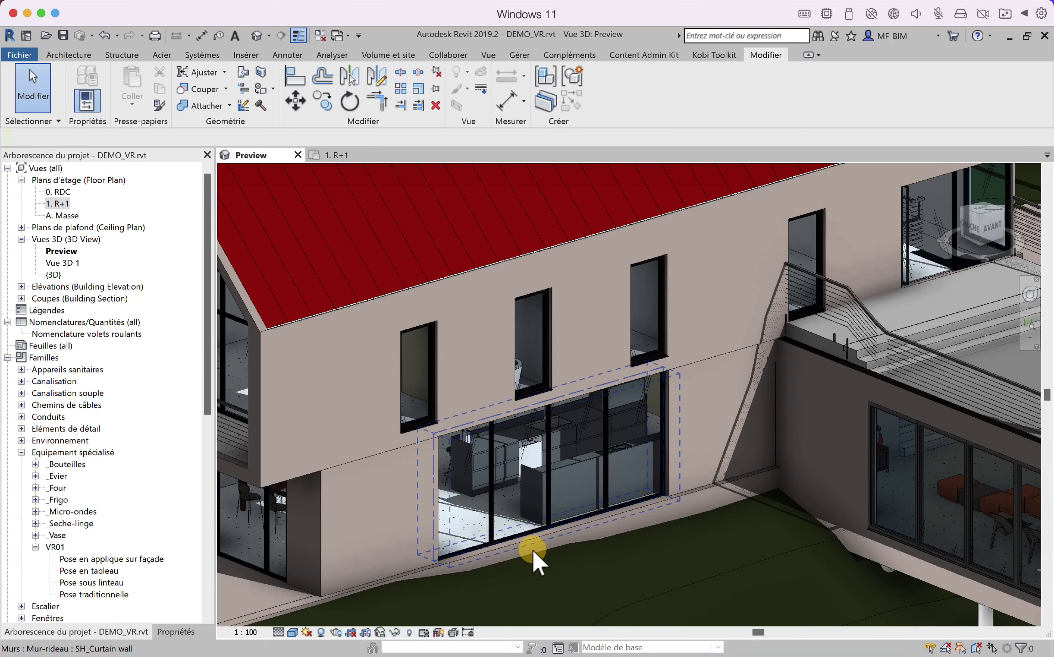
scroll(747, 456, down, 1)
scroll(503, 392, up, 1)
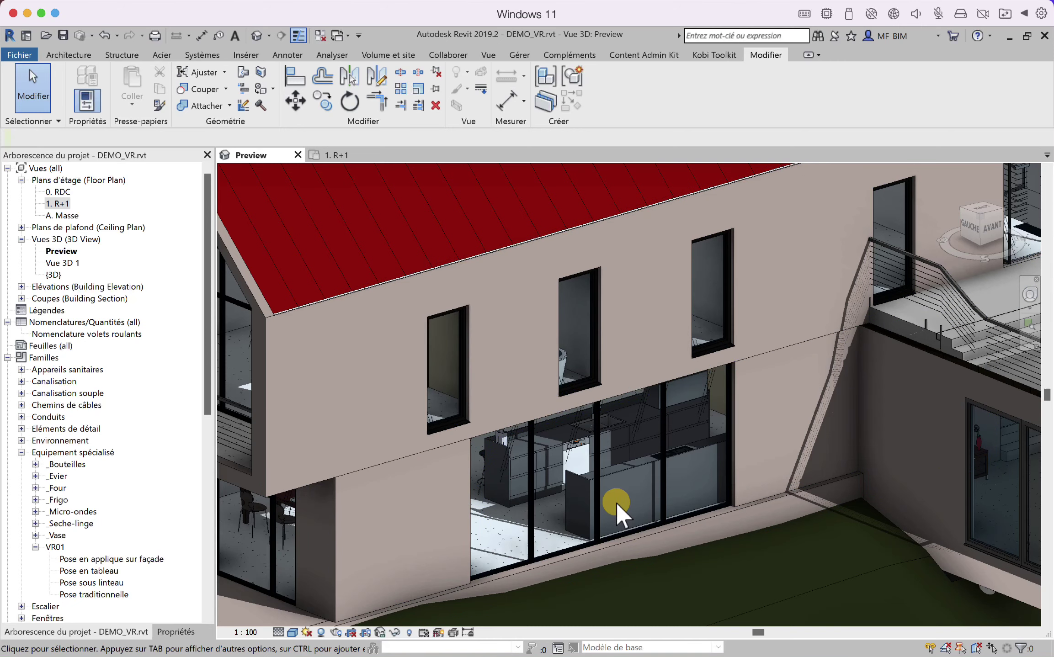
scroll(481, 526, down, 5)
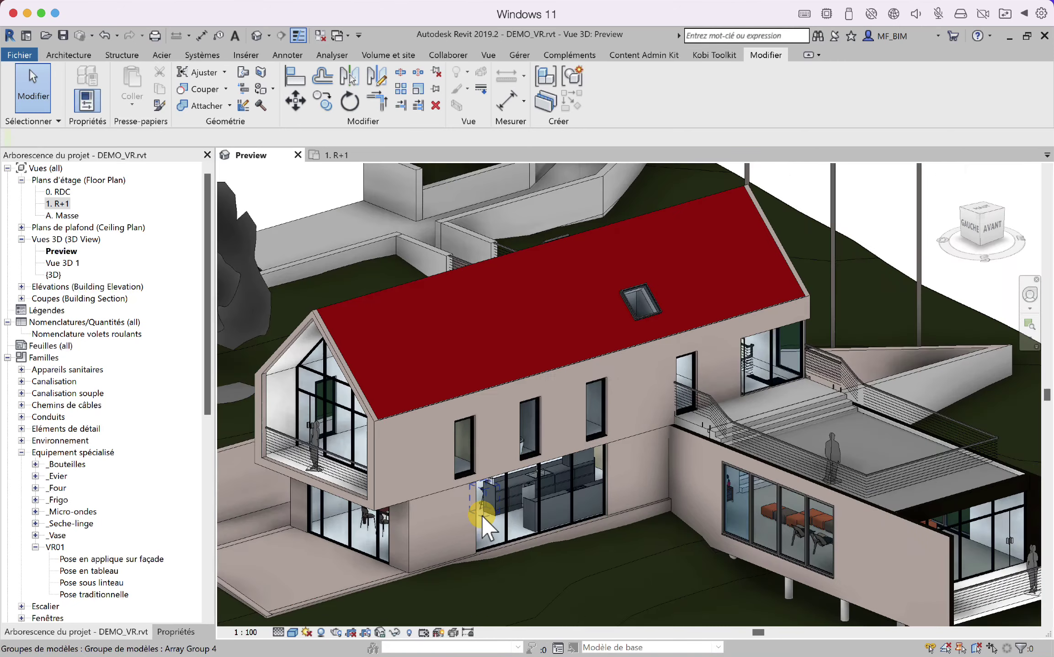
scroll(503, 487, up, 5)
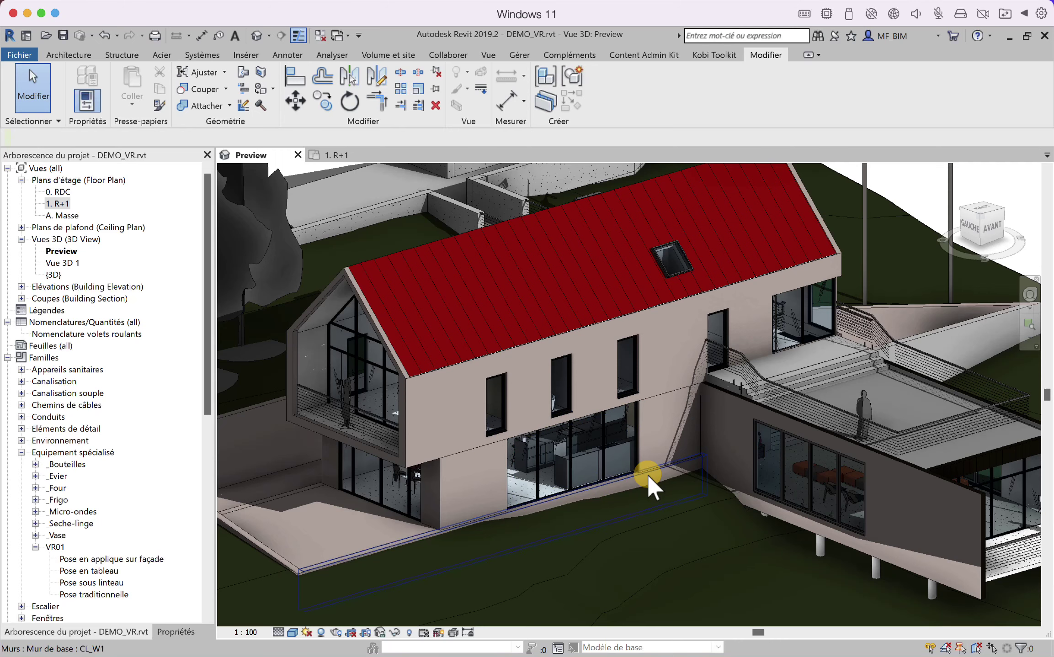
mouse_move(651, 487)
shift+middle_down()
mouse_move(686, 522)
mouse_move(682, 545)
mouse_move(656, 555)
mouse_move(607, 528)
shift+middle_up()
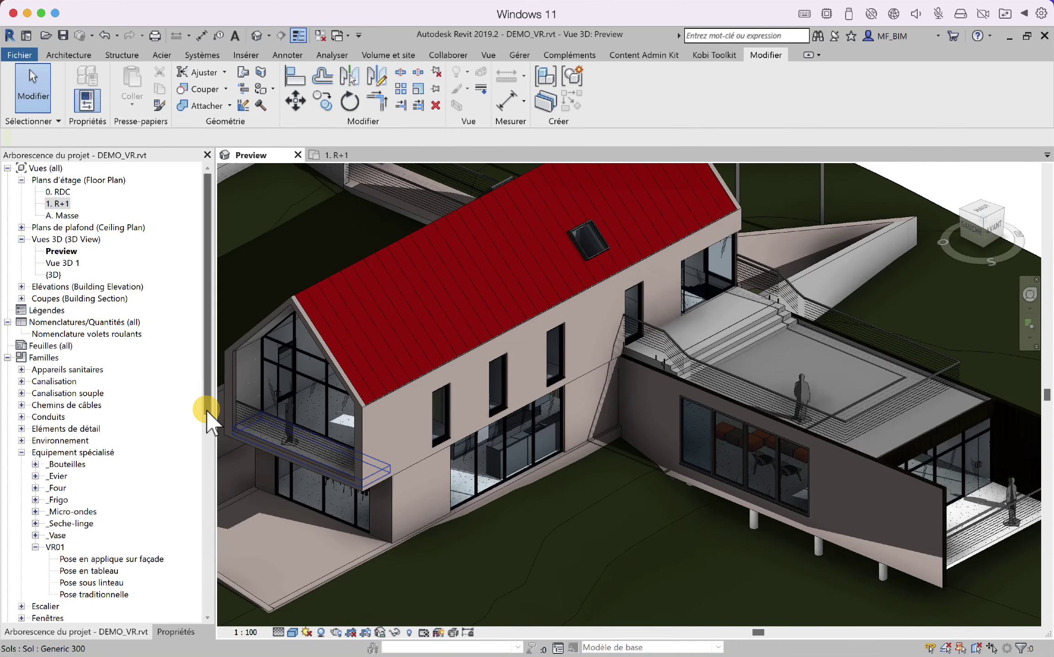
Look over the lower-wall windows on the R+1 floor plan.
click(341, 155)
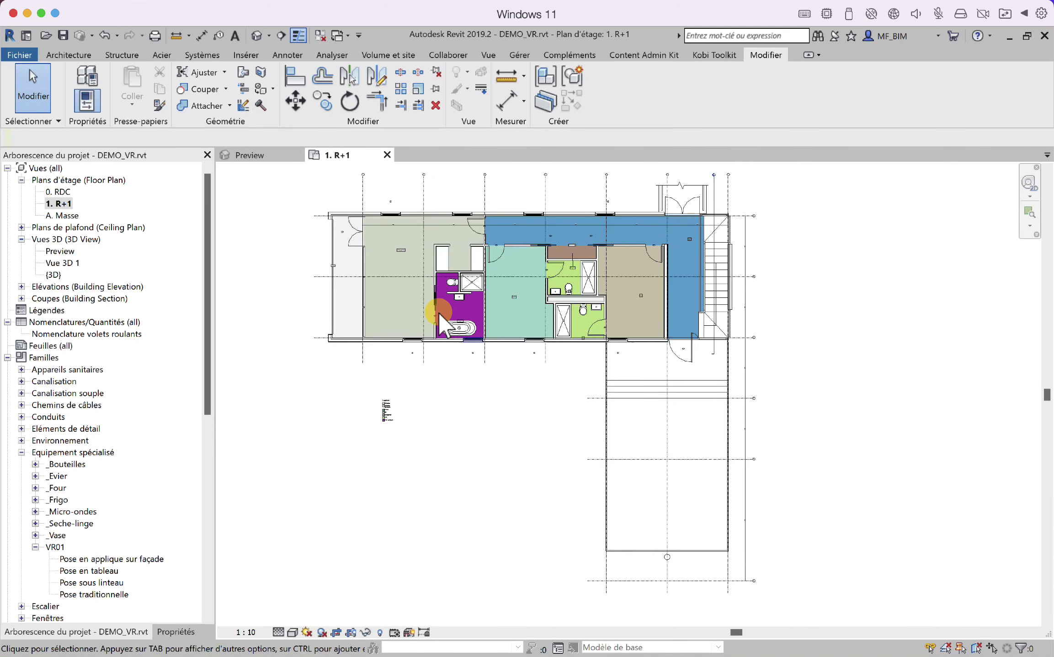
scroll(390, 451, up, 3)
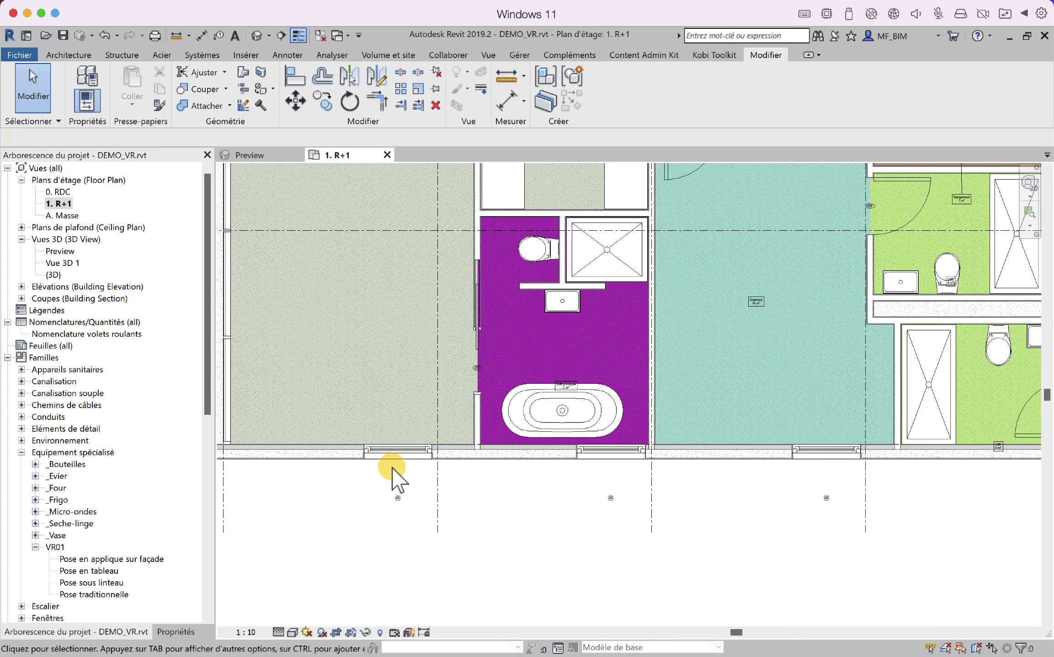
scroll(410, 457, up, 1)
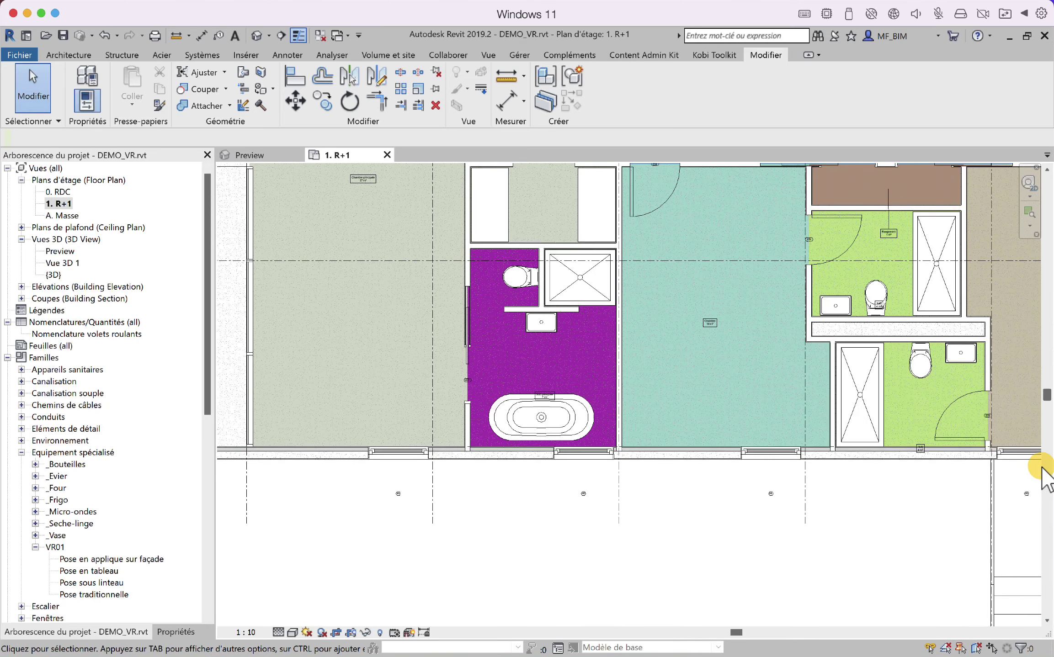
middle_drag(391, 482, 517, 536)
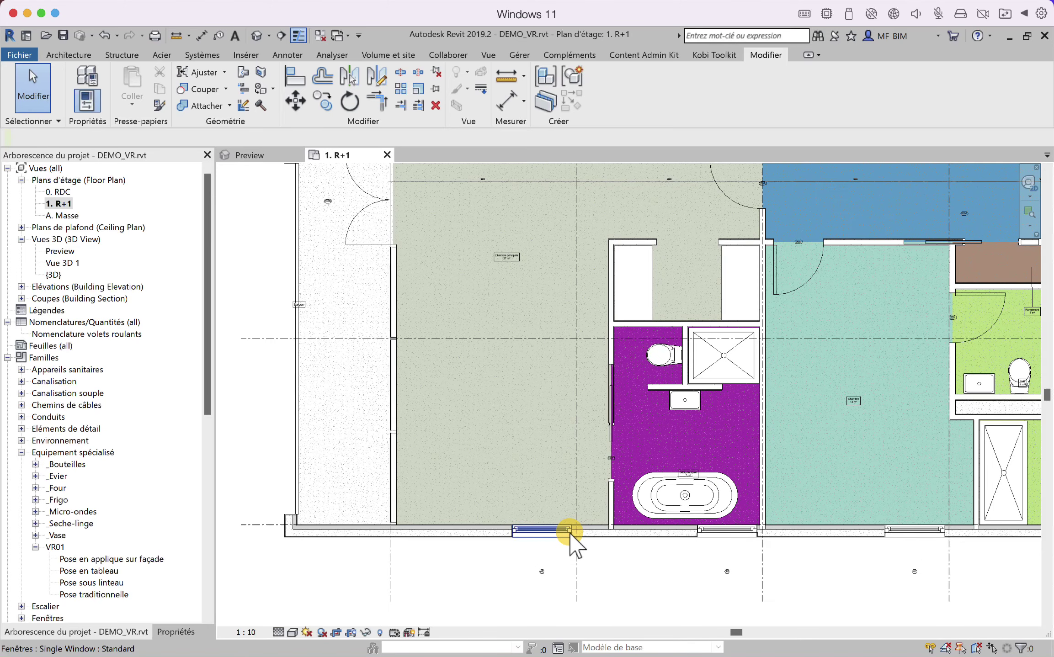
middle_drag(464, 561, 420, 465)
scroll(420, 465, up, 1)
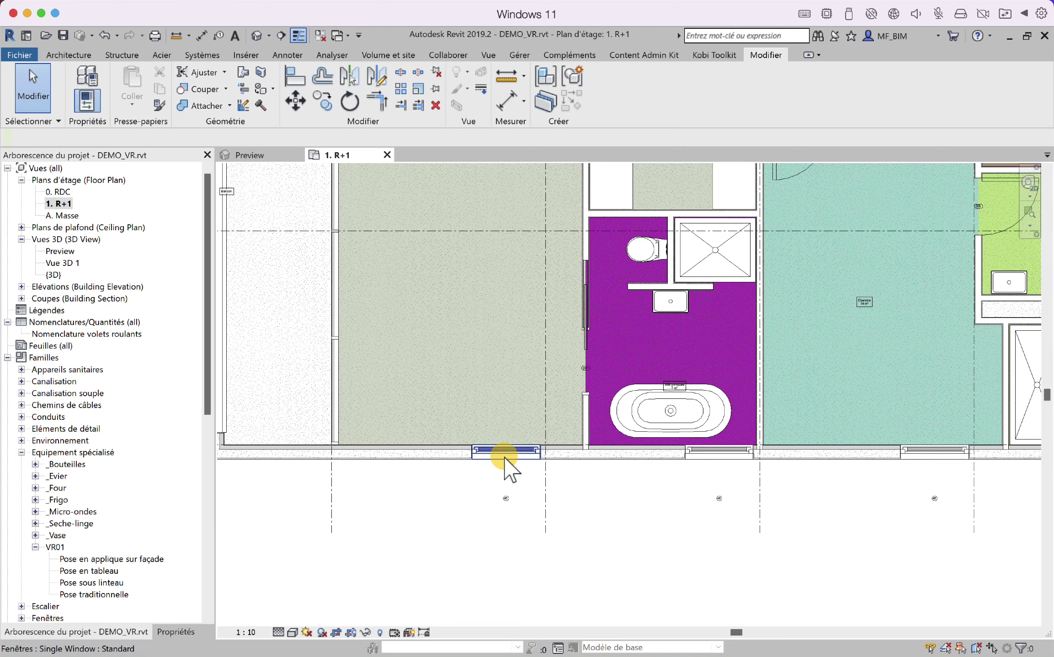
In the 3D Preview, select an R+1 window and show its properties.
click(259, 155)
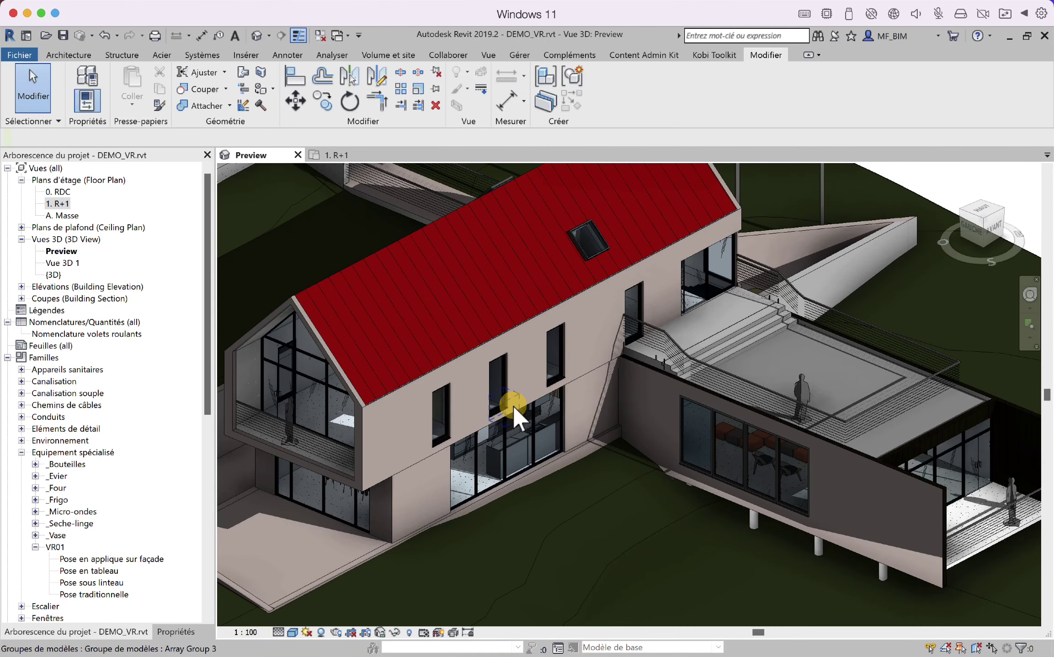
scroll(442, 428, up, 4)
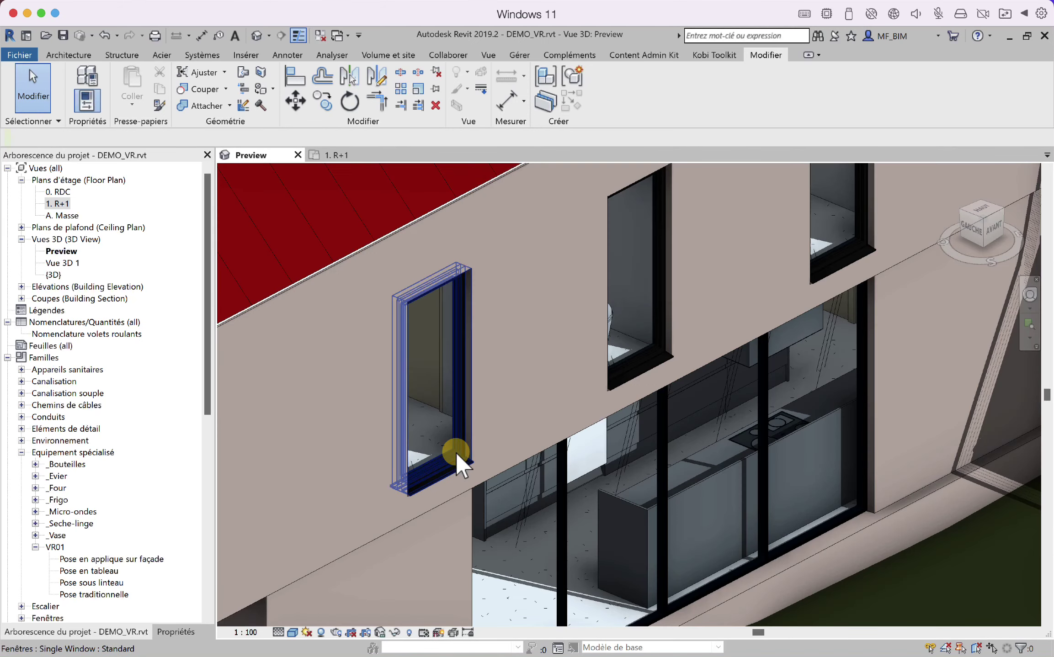
click(452, 450)
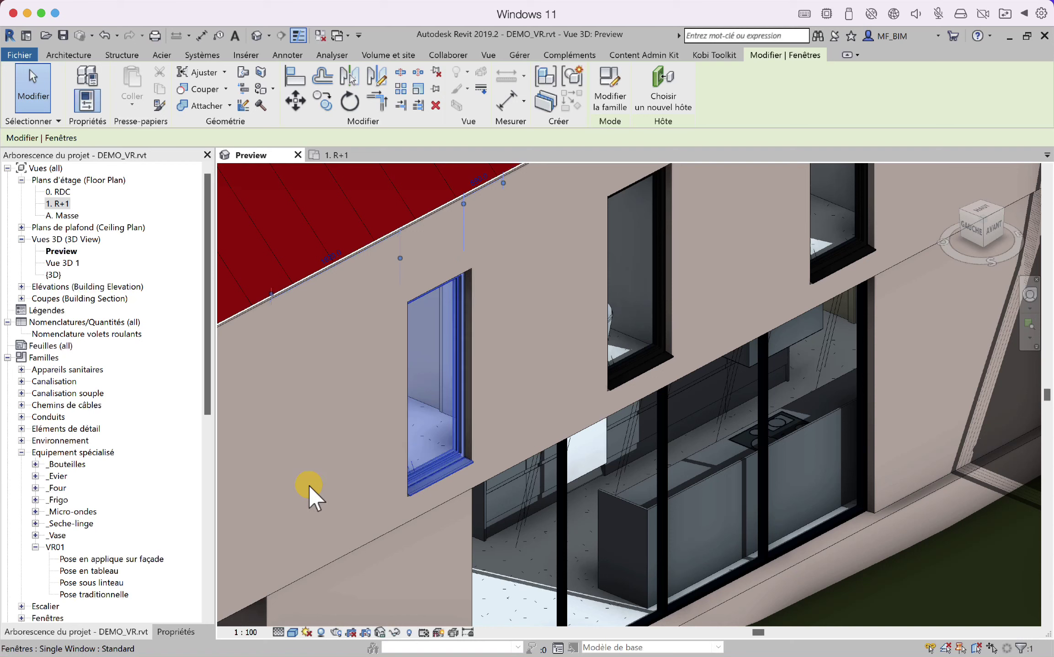
click(176, 632)
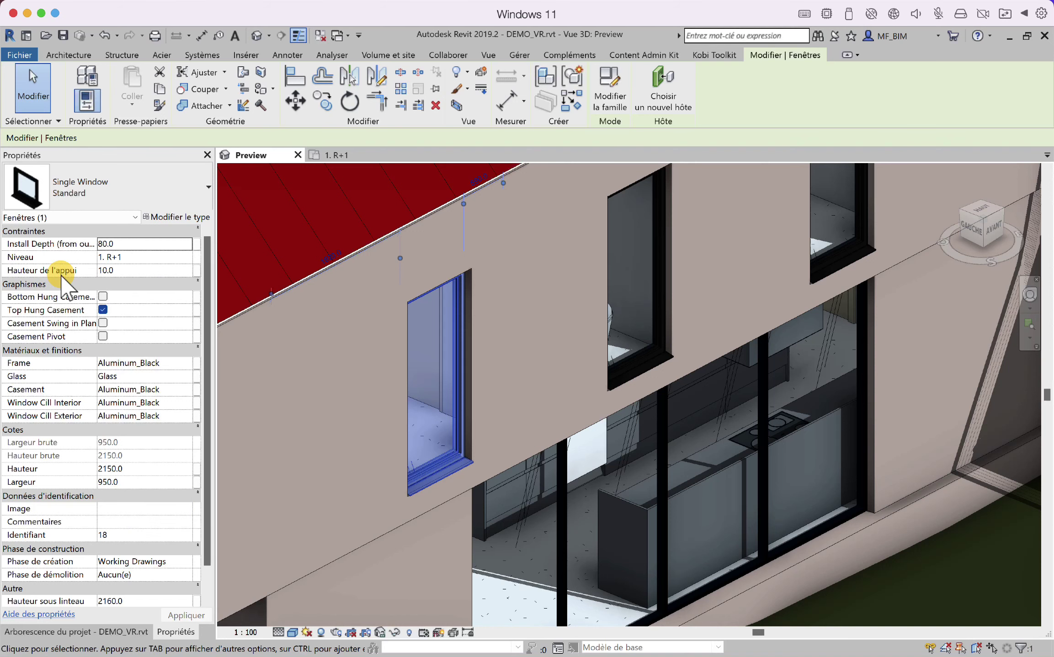
Select the ground-floor kitchen curtain wall and open its SH_Curtain wall type properties.
middle_drag(478, 419, 534, 363)
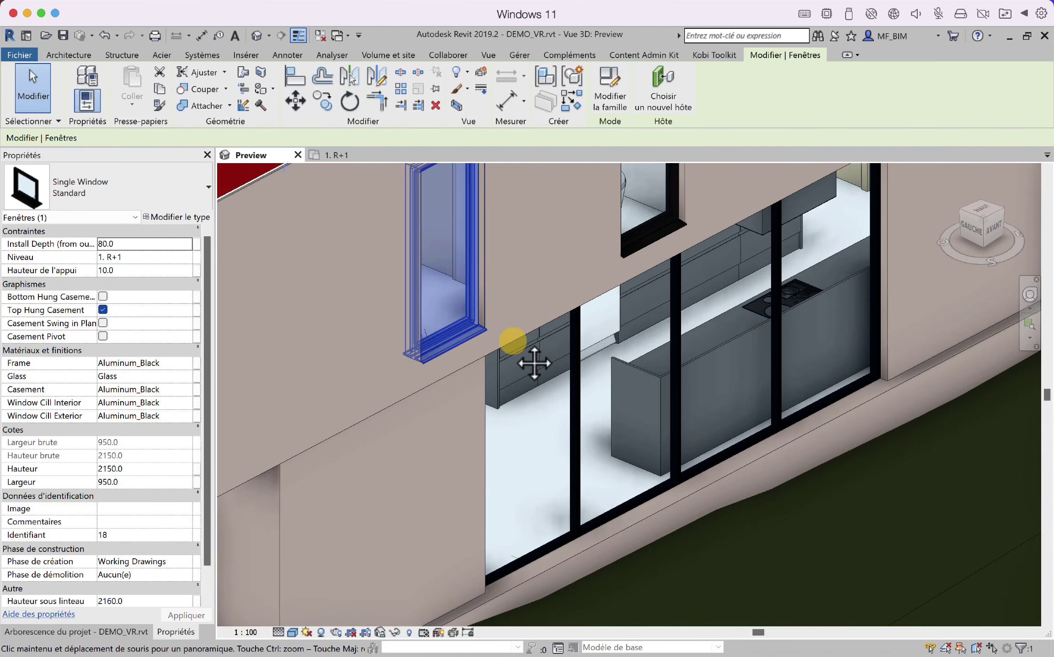
click(559, 545)
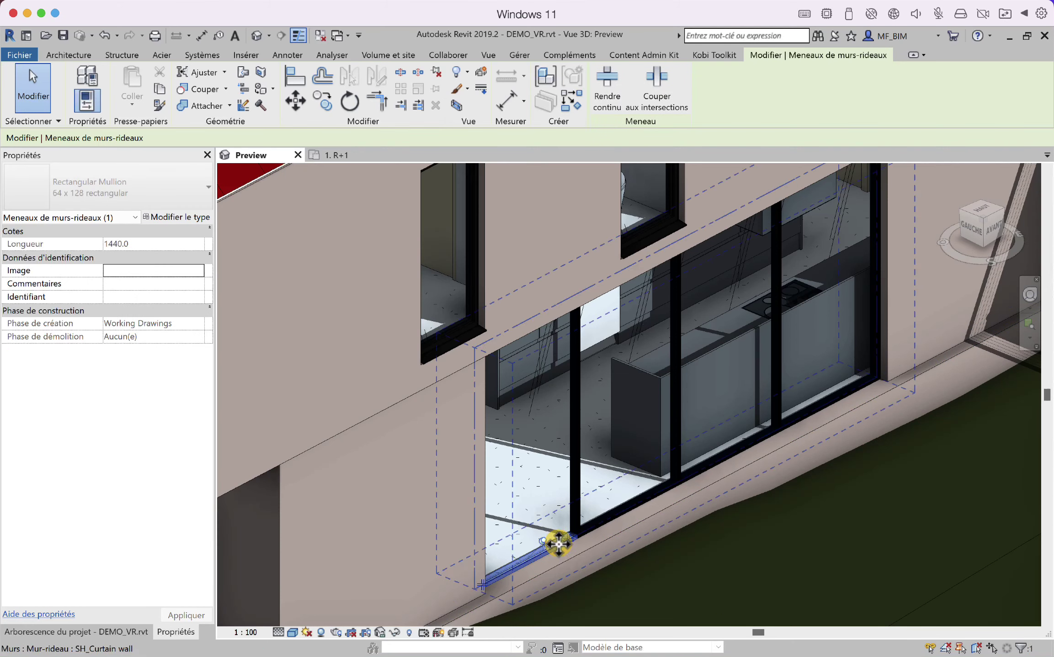
click(559, 544)
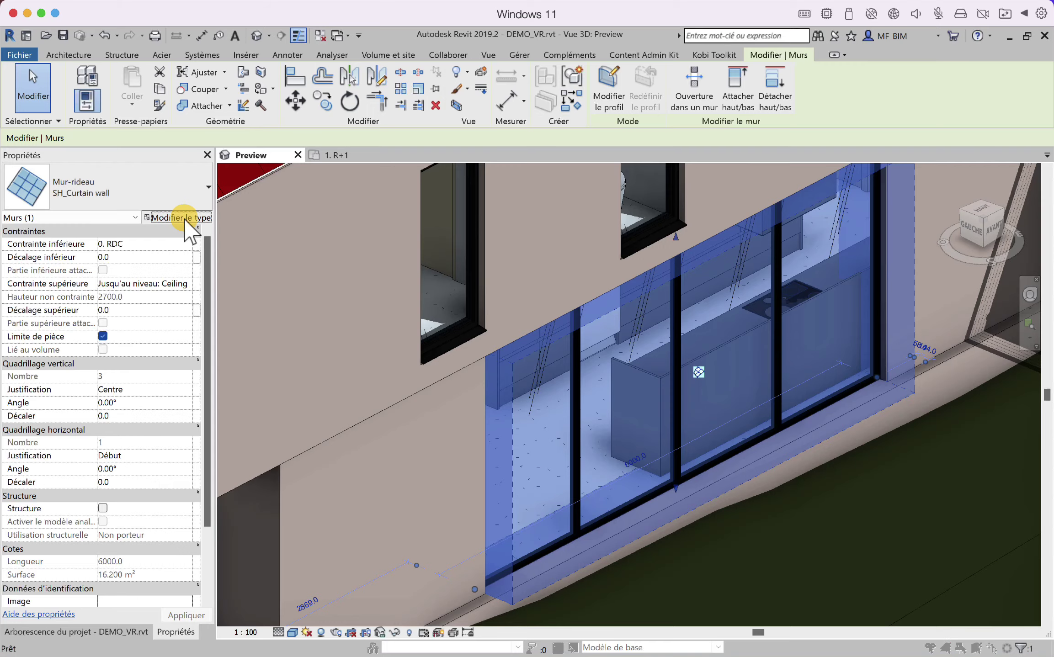
click(181, 217)
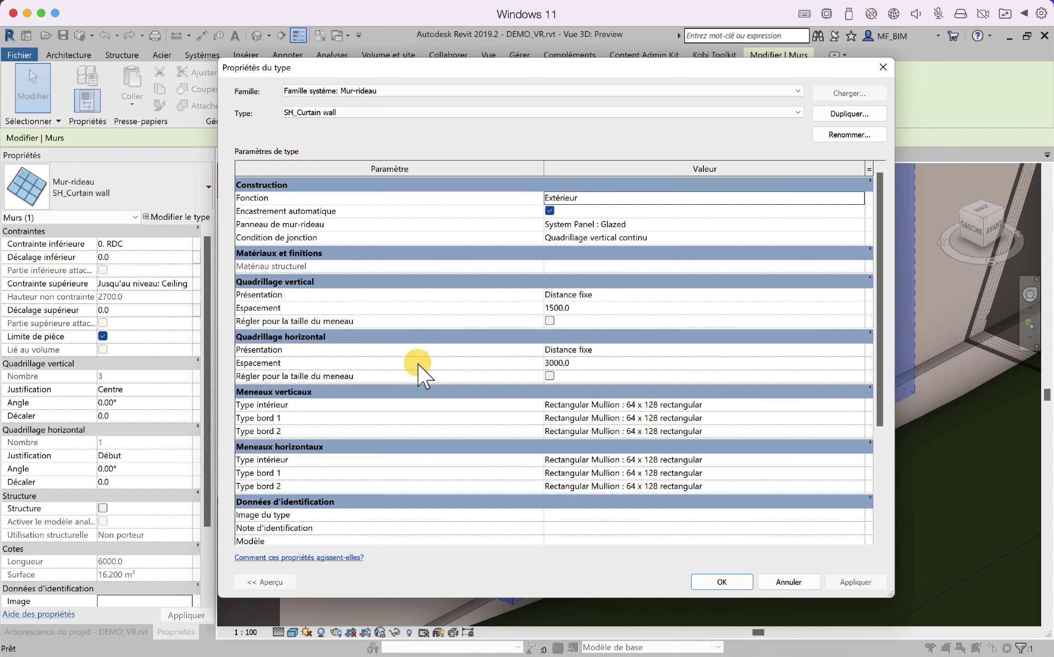
Close the SH_Curtain wall Type Properties dialog without making changes.
click(883, 68)
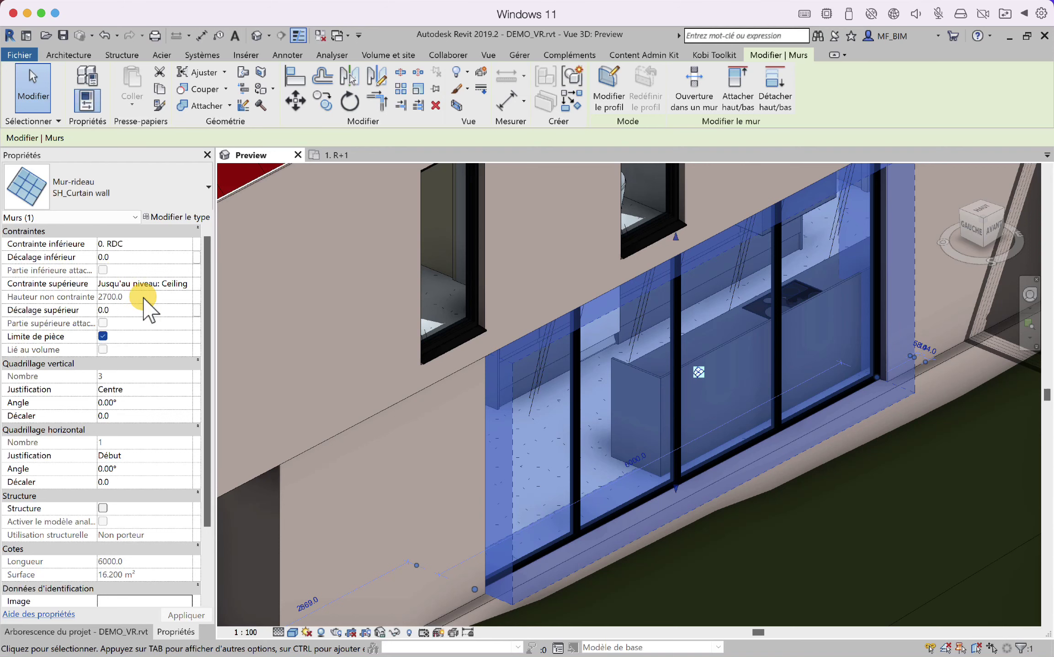
Clear the curtain wall selection and switch to the 1. R+1 floor plan.
scroll(635, 392, down, 3)
scroll(635, 392, up, 1)
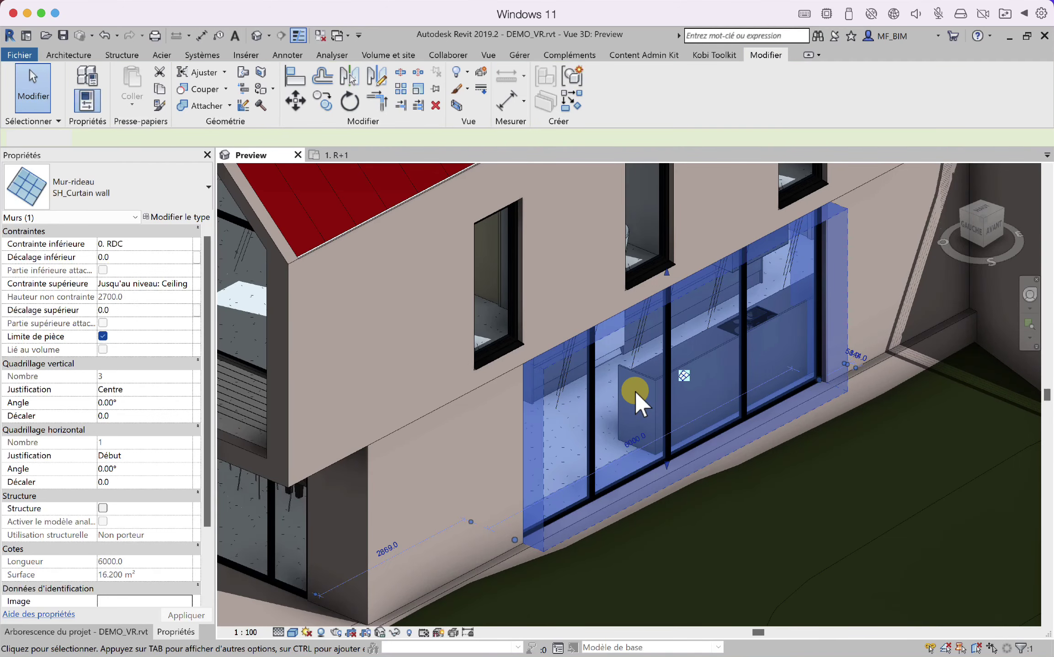
key(Escape)
scroll(602, 423, up, 3)
middle_drag(589, 447, 548, 471)
scroll(548, 470, down, 2)
click(355, 156)
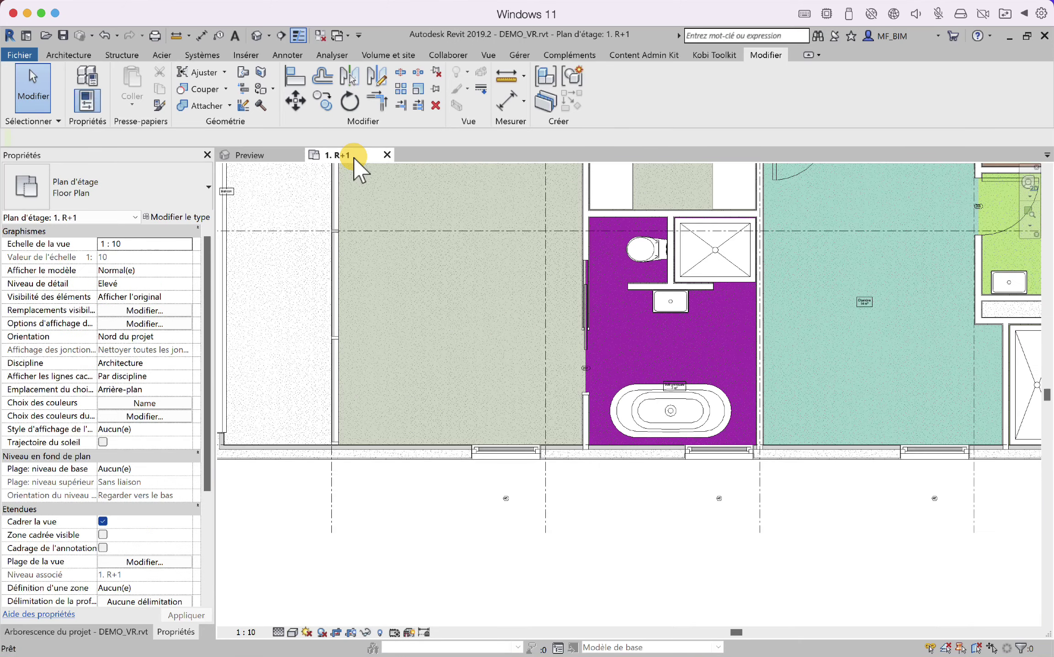
Drag the VR01 Pose traditionnelle family from the Project Browser onto the lower-wall window.
scroll(513, 454, up, 2)
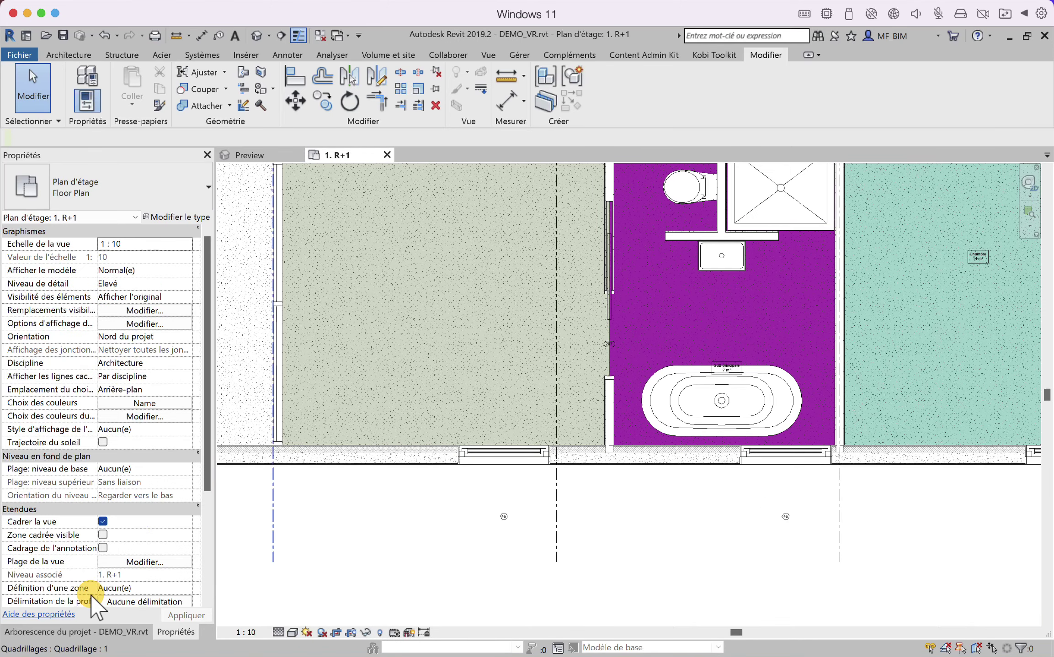
click(106, 631)
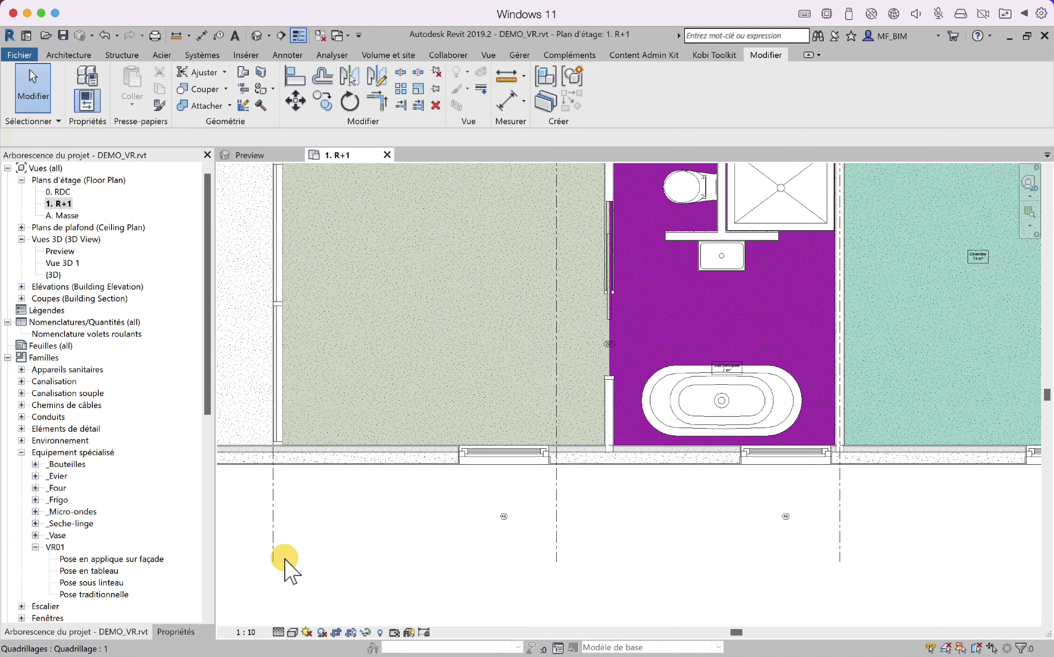
scroll(371, 461, up, 2)
drag(108, 596, 530, 516)
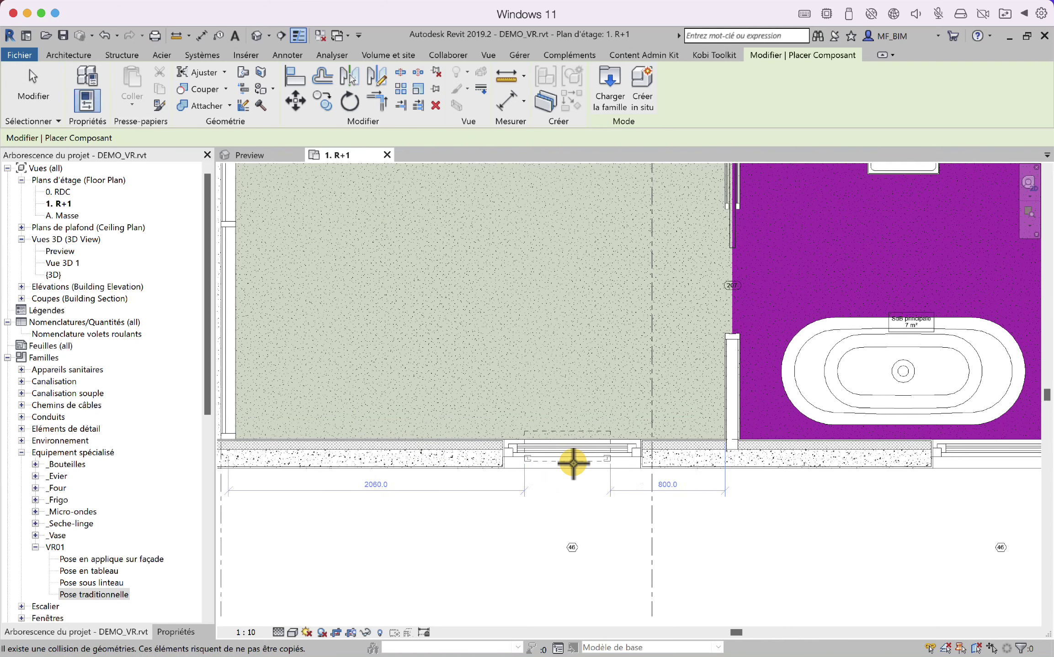
Place the VR01 shutter at the lower-wall window in the R+1 plan.
click(435, 466)
key(Escape)
key(Escape)
scroll(443, 470, up, 3)
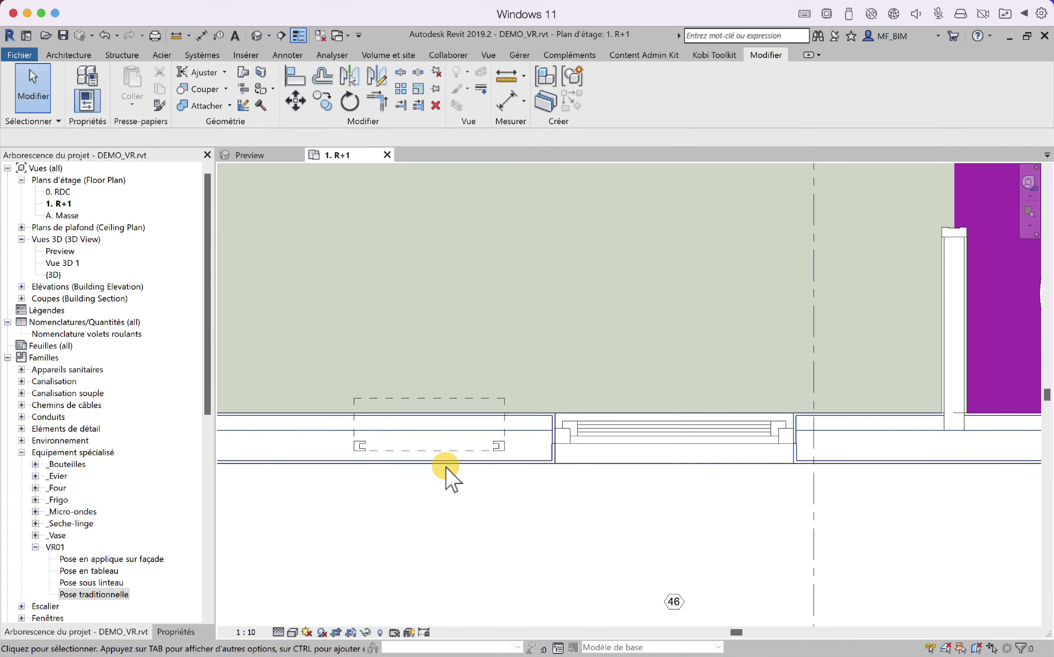
middle_drag(445, 467, 446, 507)
Align the shutter's centre line to the window's centre line with AL, then select the shutter.
key(a)
key(l)
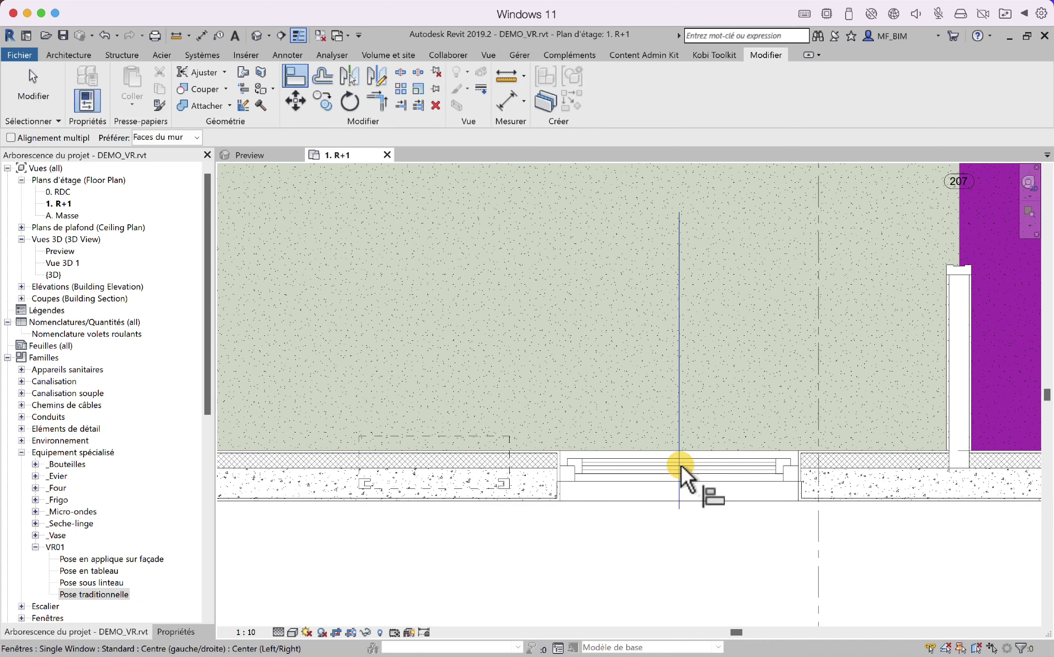
click(680, 455)
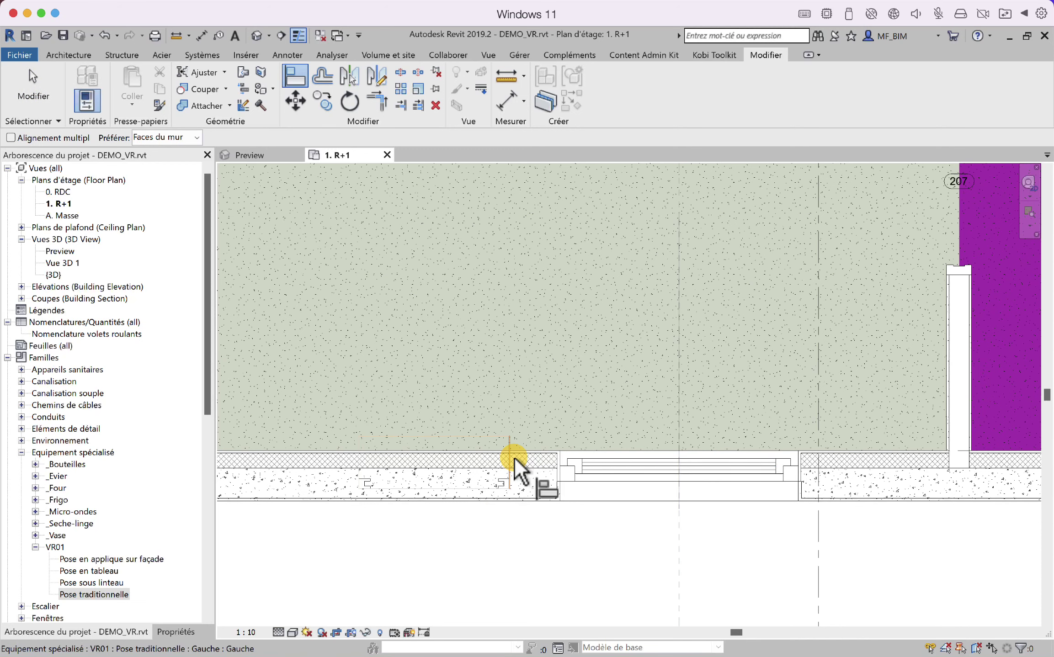
click(435, 469)
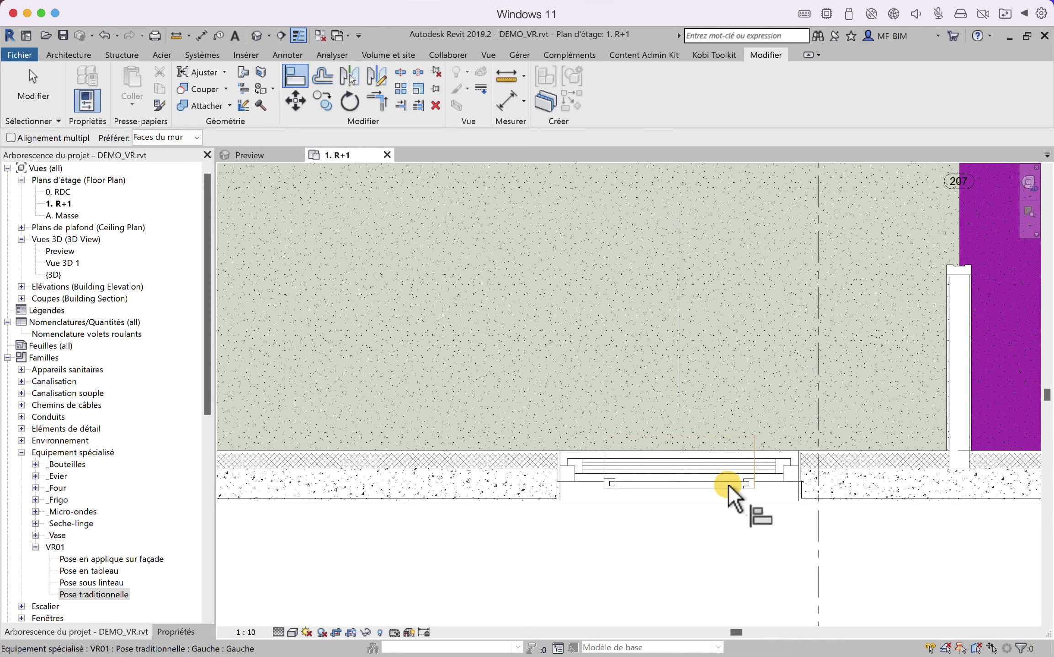
key(Escape)
key(Escape)
click(759, 486)
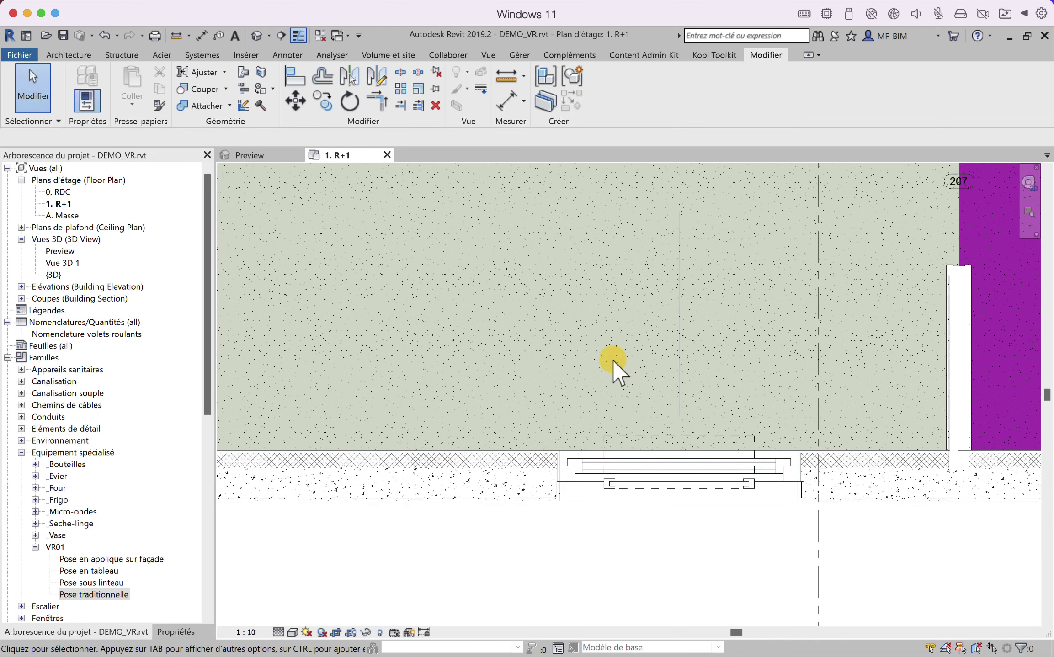
scroll(654, 478, right, 3)
scroll(707, 496, up, 3)
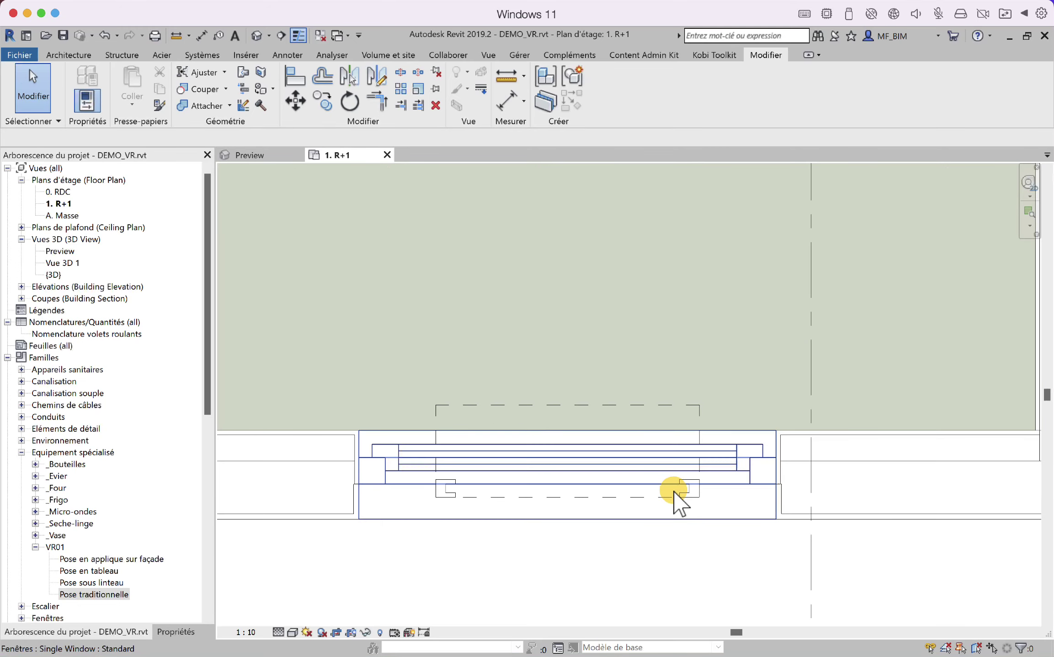
click(676, 495)
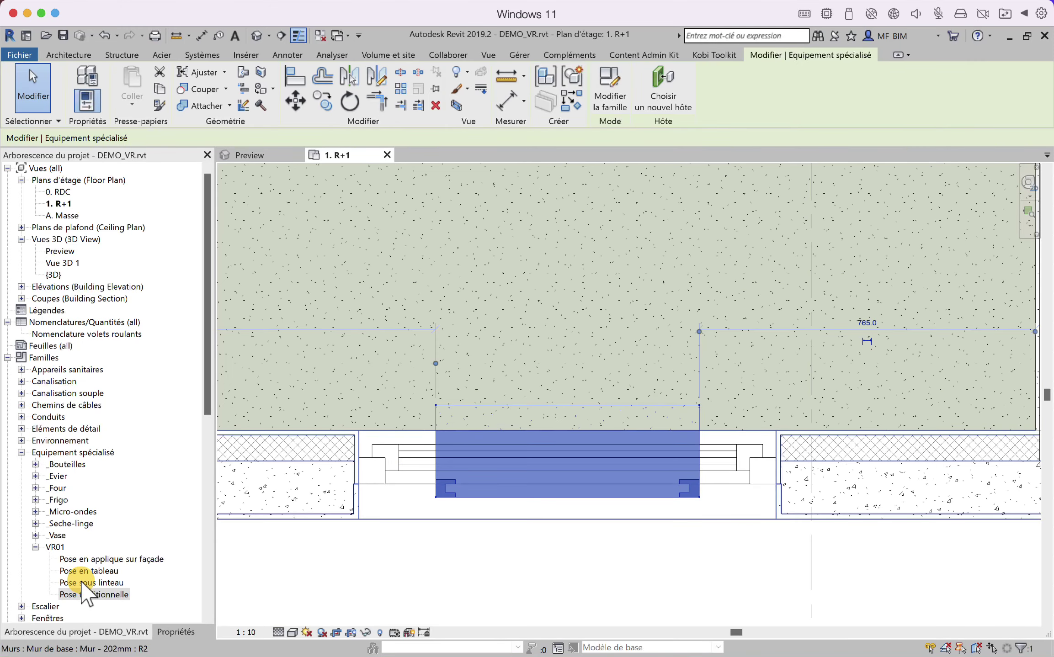
Set the VR01 shutter to width 950, height 2150 and elevation 10.
click(174, 631)
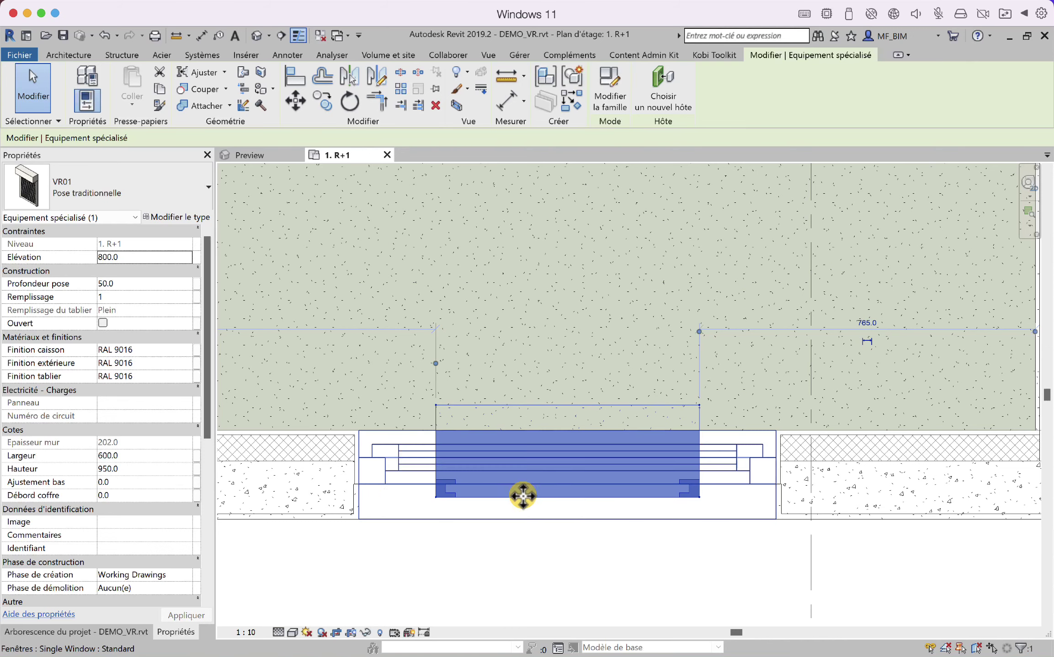
click(160, 456)
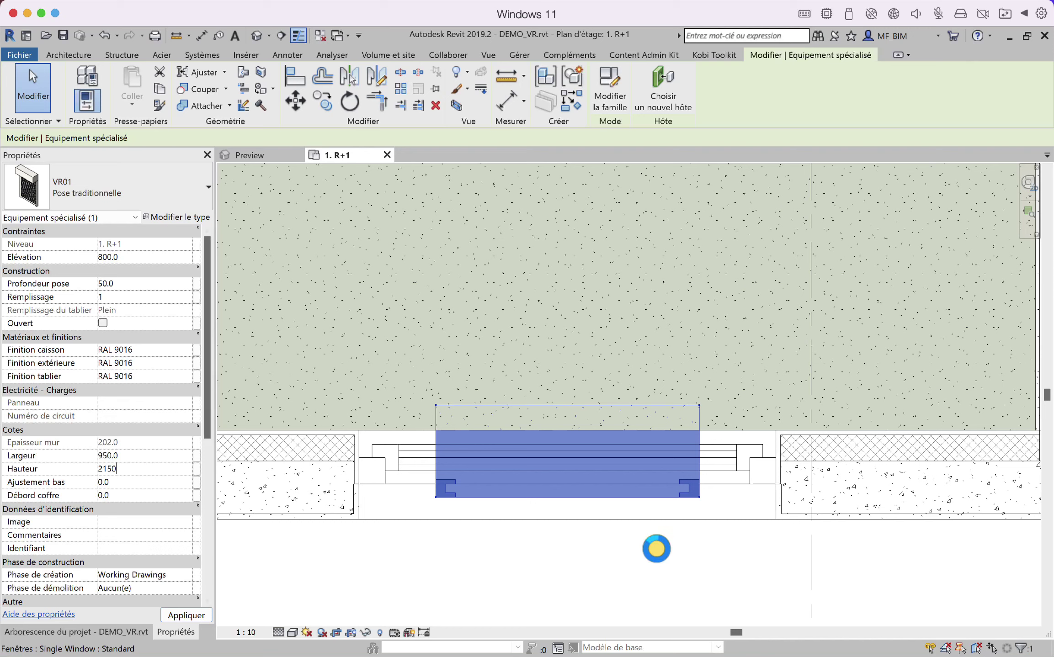
click(656, 548)
click(142, 257)
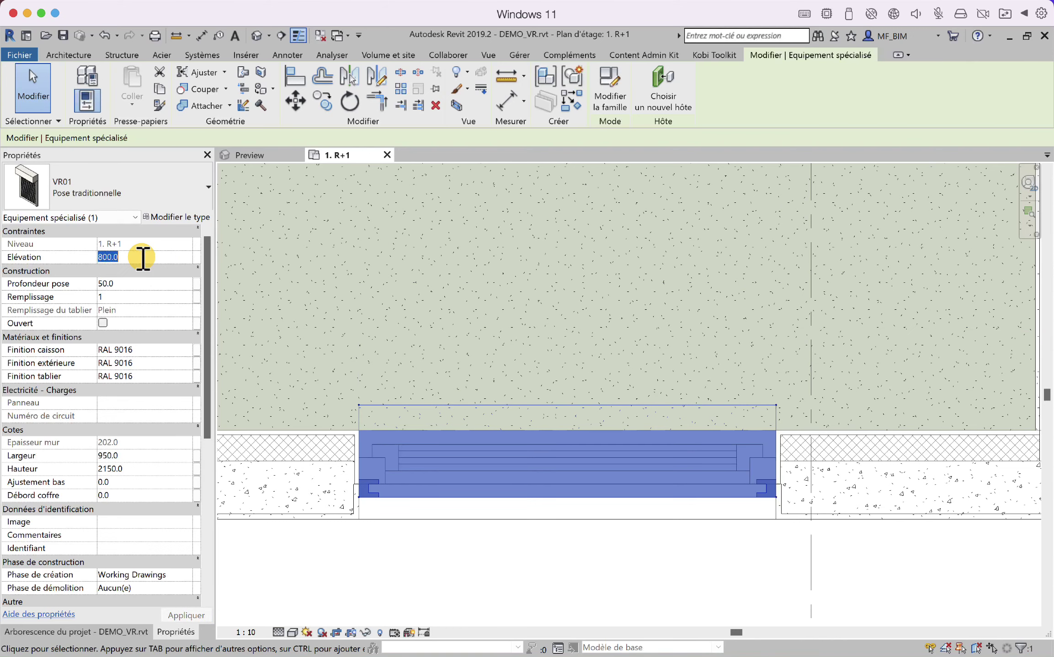
click(564, 472)
Set the shutter's Profondeur pose to 40 and view it in the 3D Preview.
scroll(785, 521, up, 4)
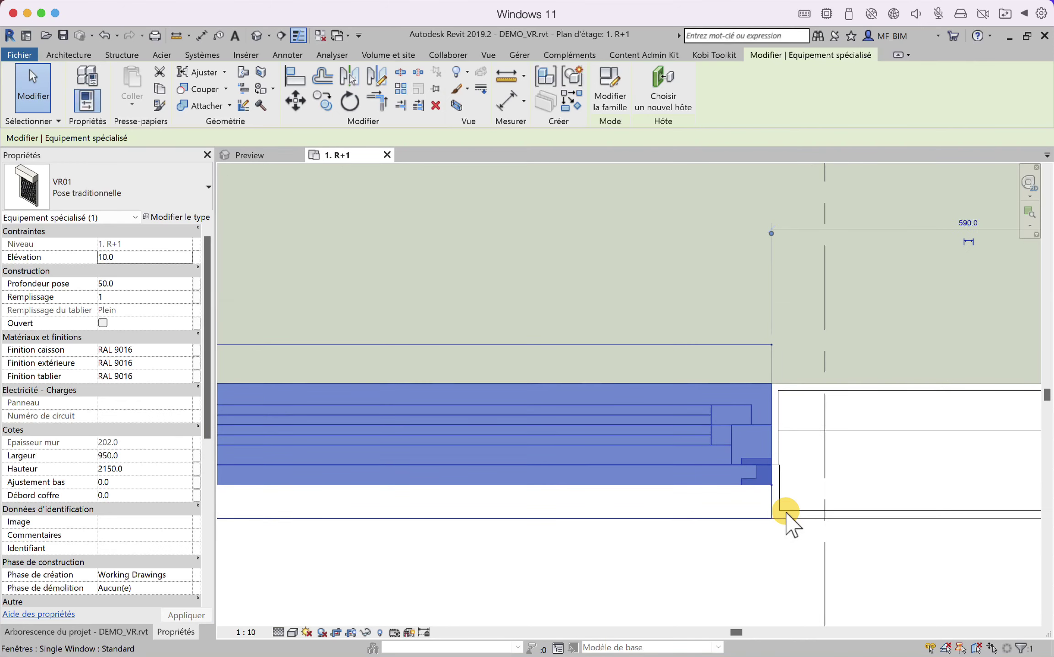
click(753, 572)
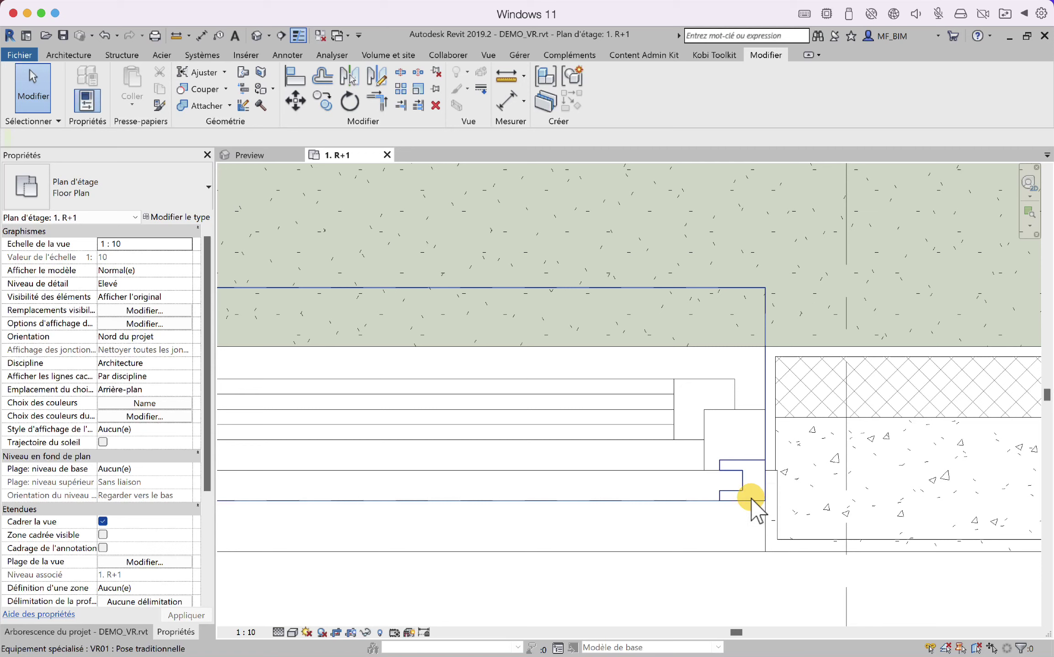
click(383, 402)
click(141, 283)
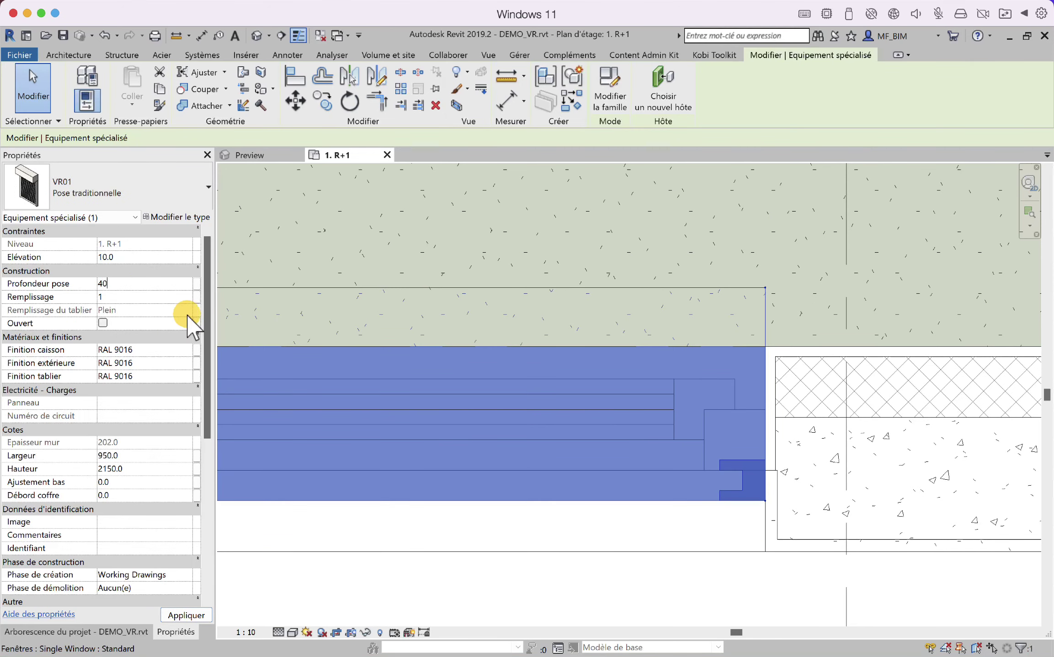
text(40)
click(762, 571)
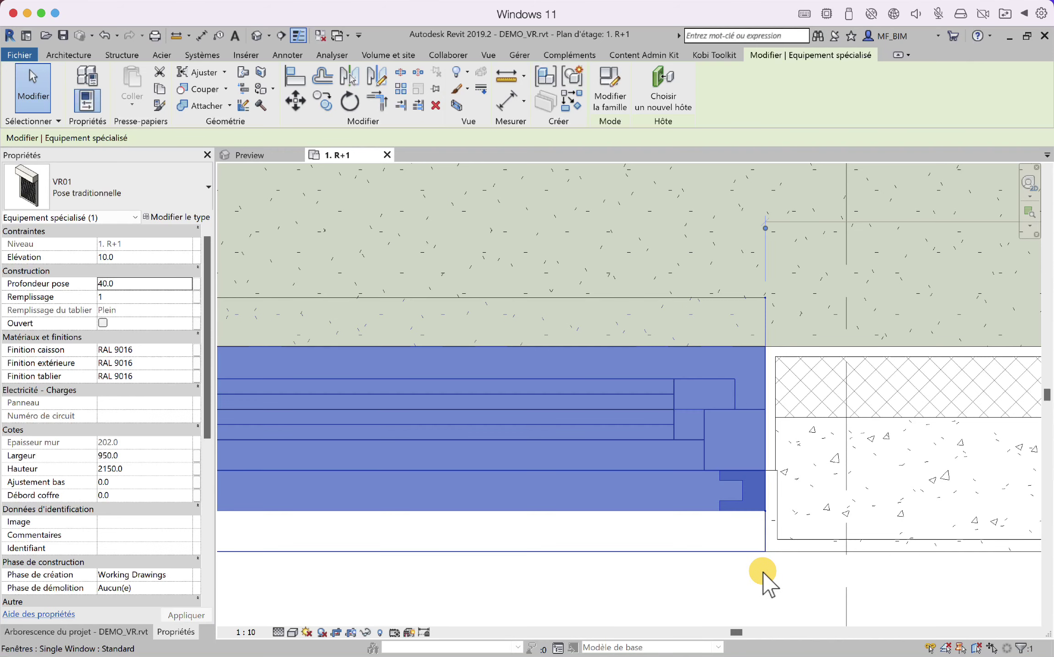
click(745, 500)
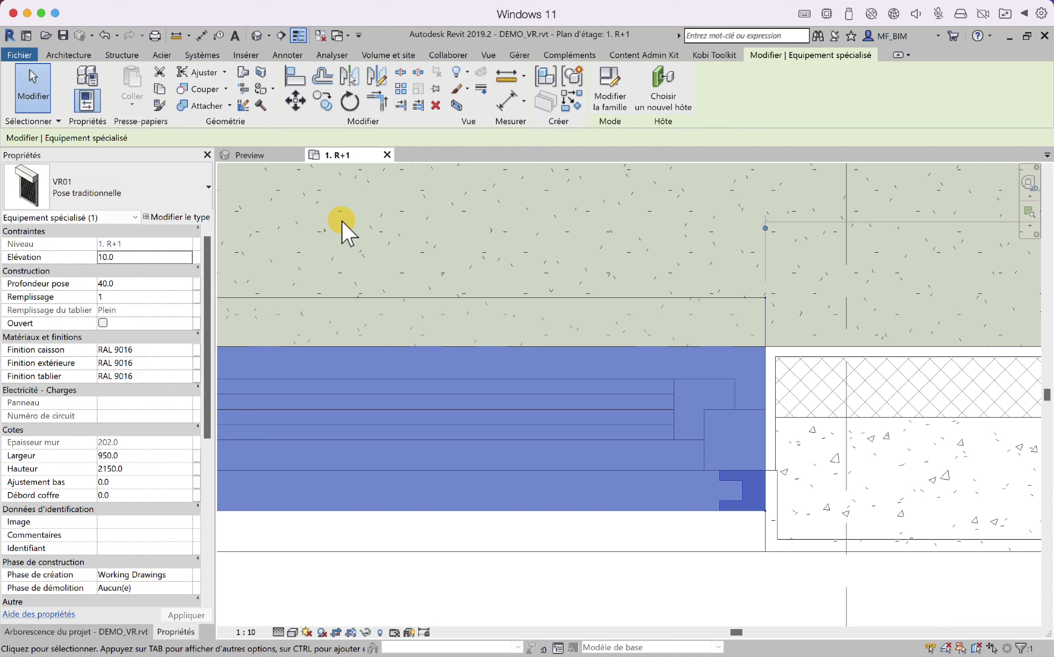
click(255, 156)
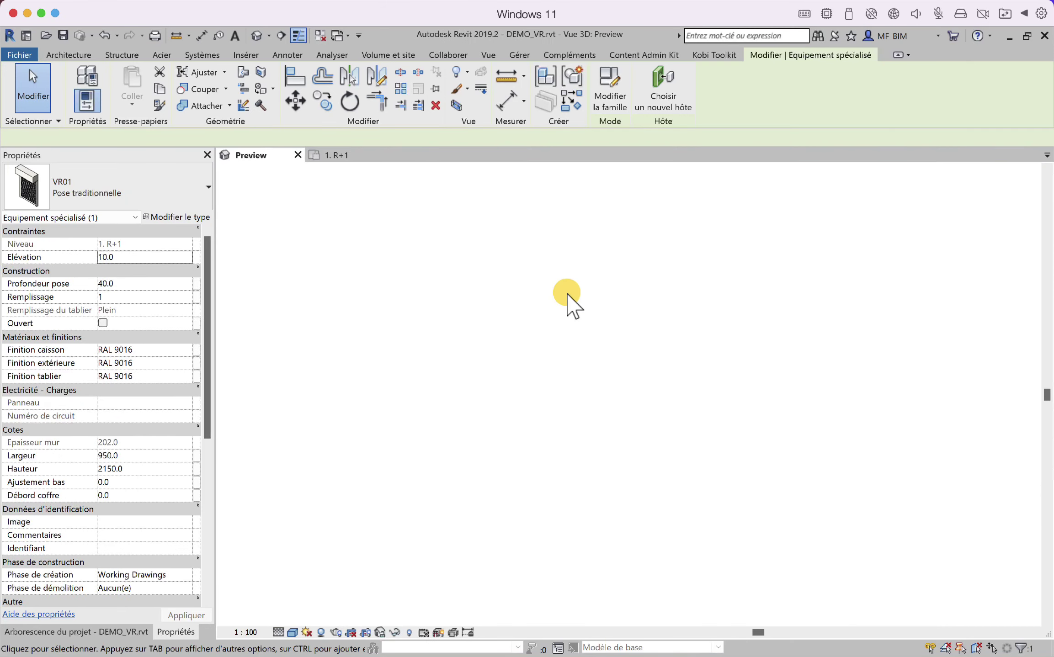
key(Escape)
scroll(459, 334, up, 5)
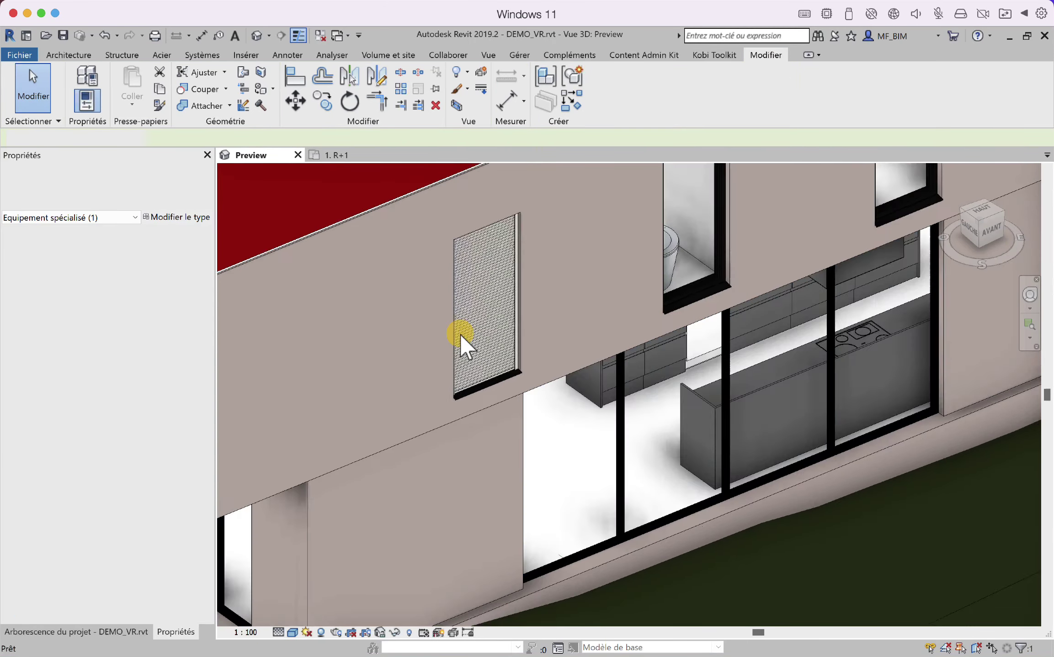
scroll(596, 452, down, 4)
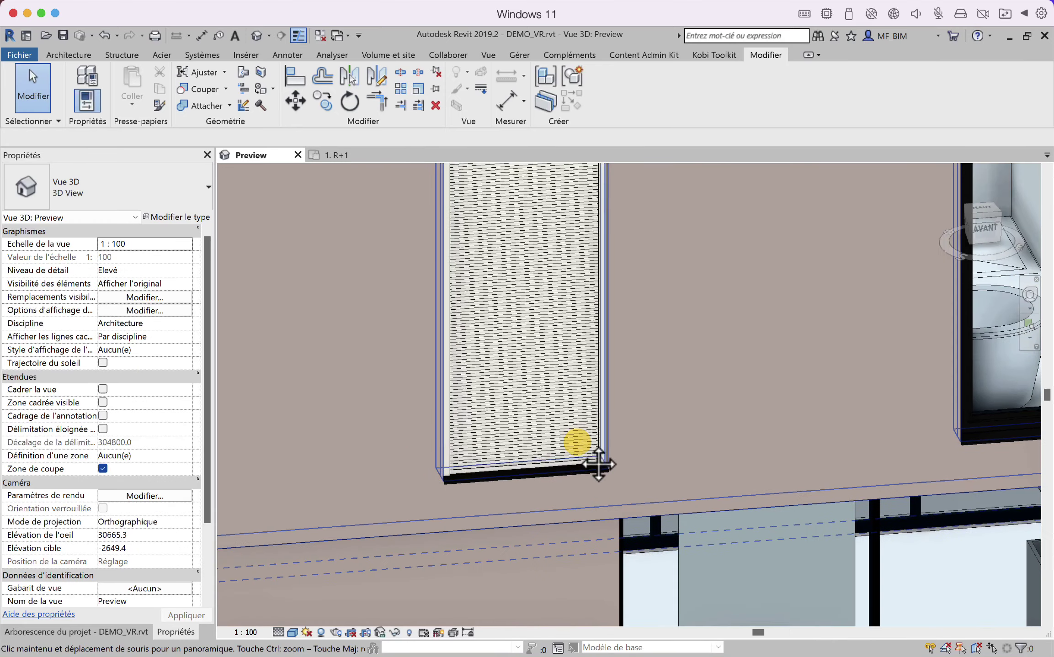
scroll(558, 411, up, 5)
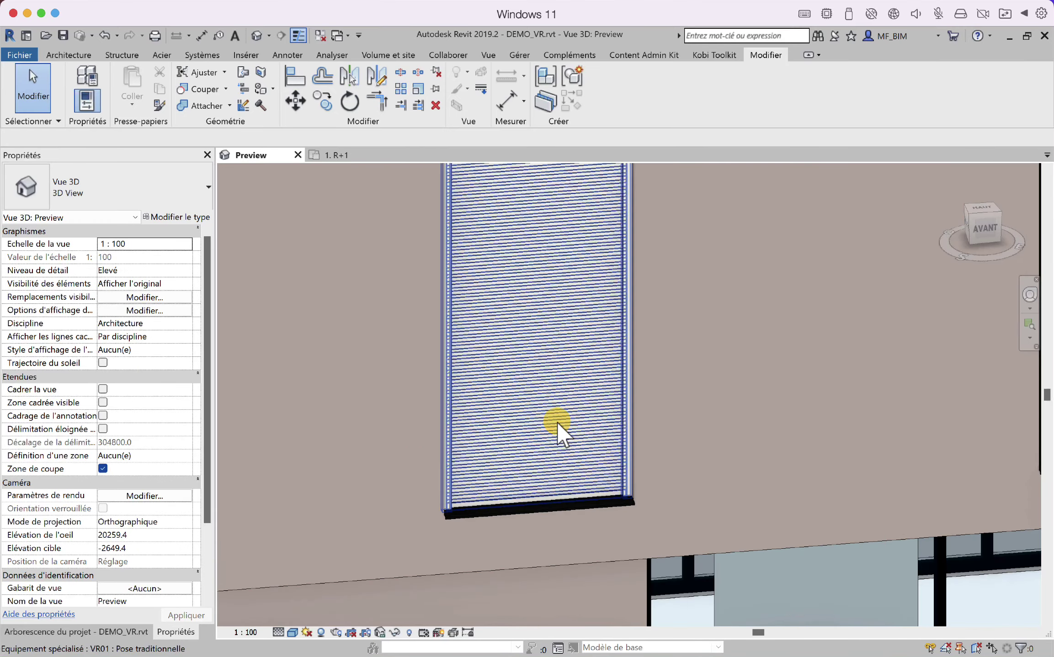
shift+middle_drag(566, 500, 647, 353)
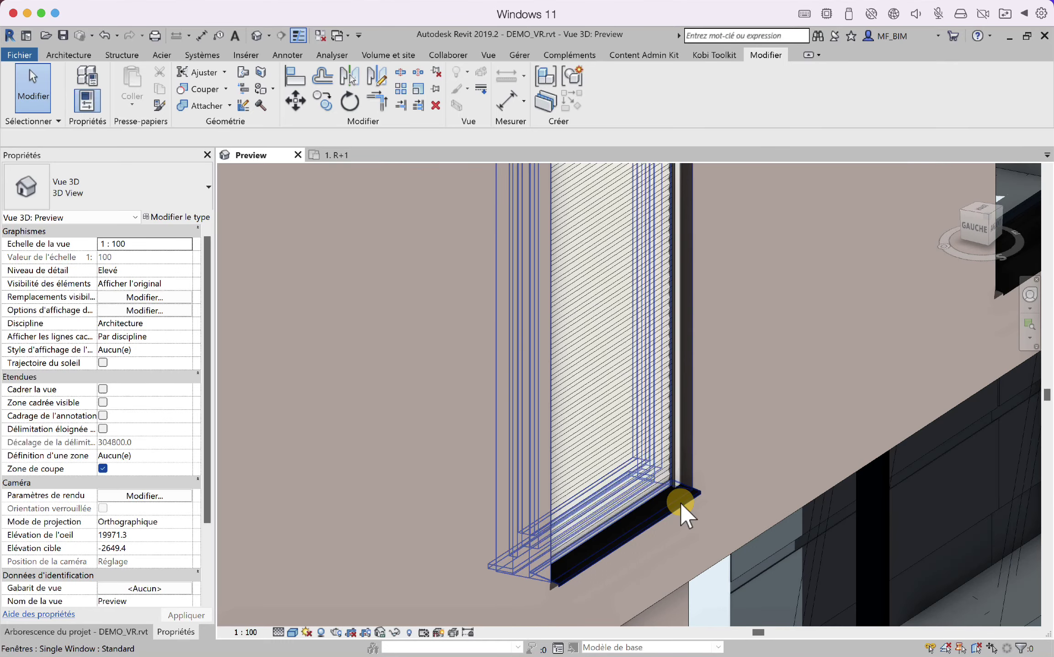
shift+middle_drag(680, 502, 580, 501)
shift+middle_drag(630, 477, 525, 521)
scroll(591, 530, up, 5)
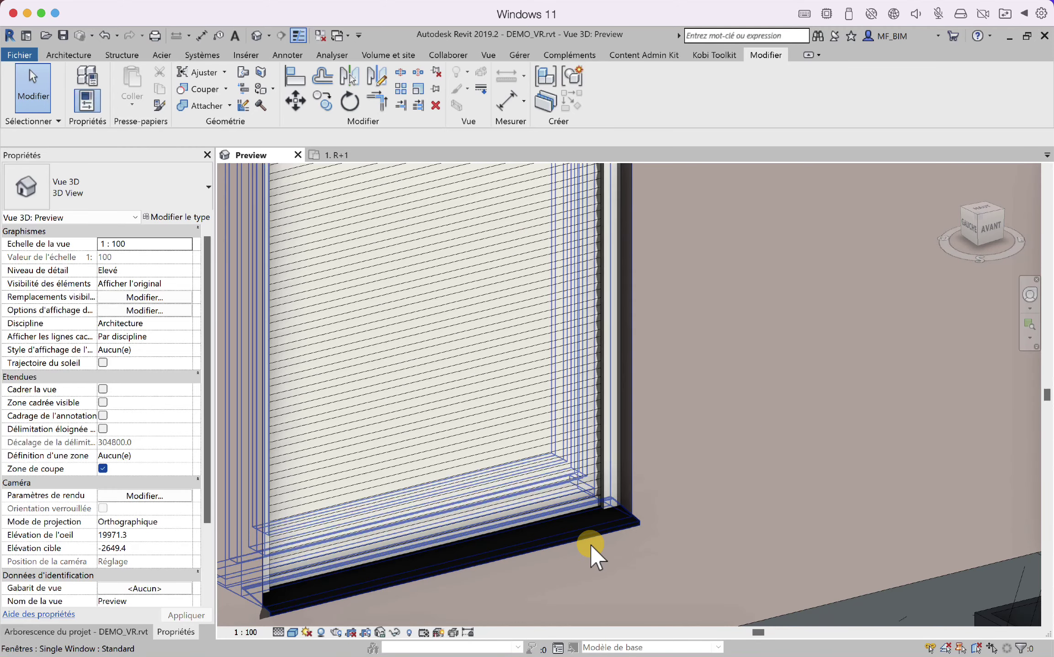
scroll(605, 484, up, 5)
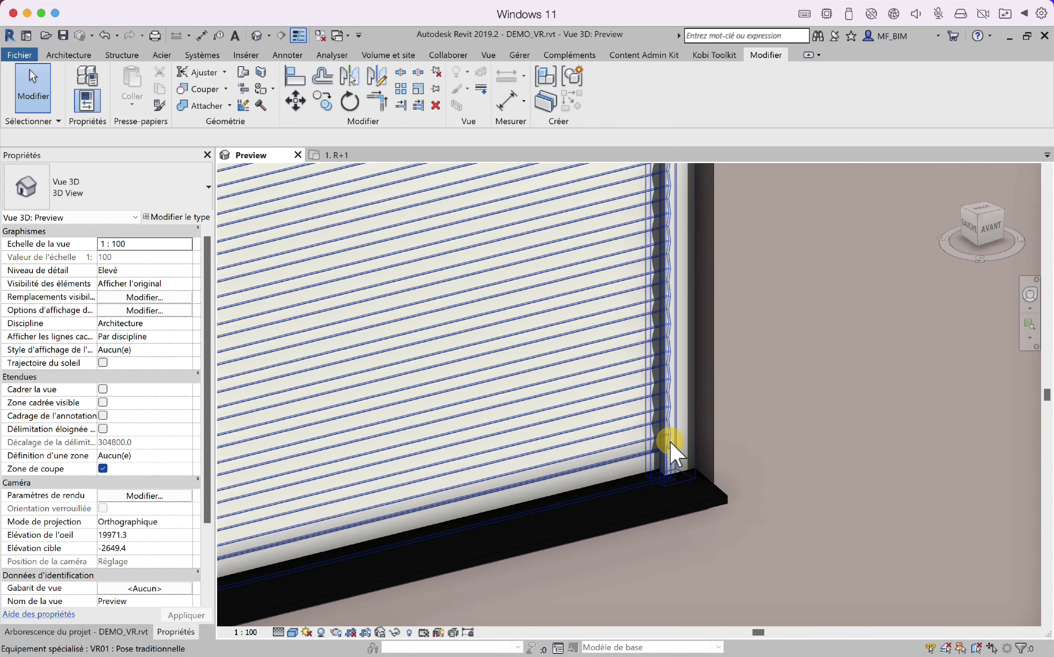
Set the VR01 shutter's Ajustement bas to 20 and orbit to check it below the roof.
click(670, 456)
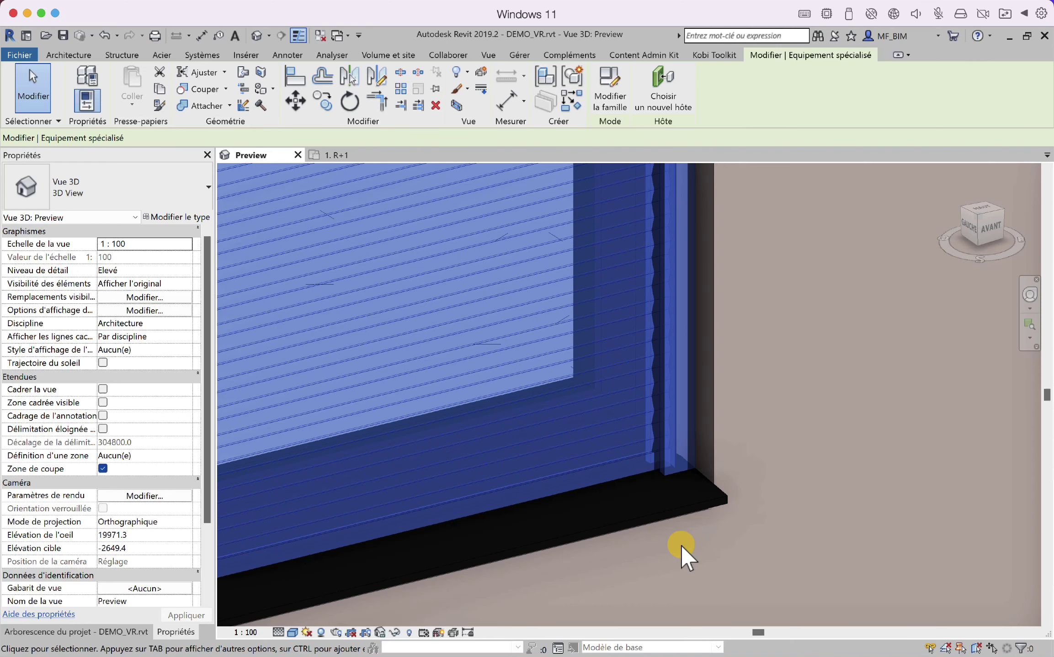
shift+middle_drag(685, 502, 807, 497)
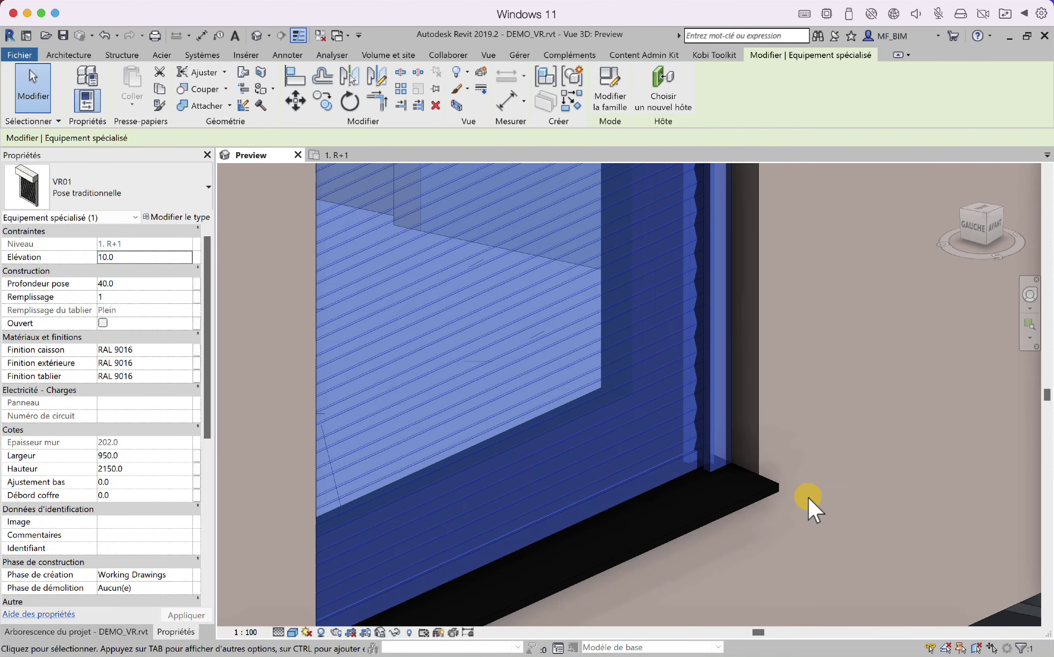
click(141, 481)
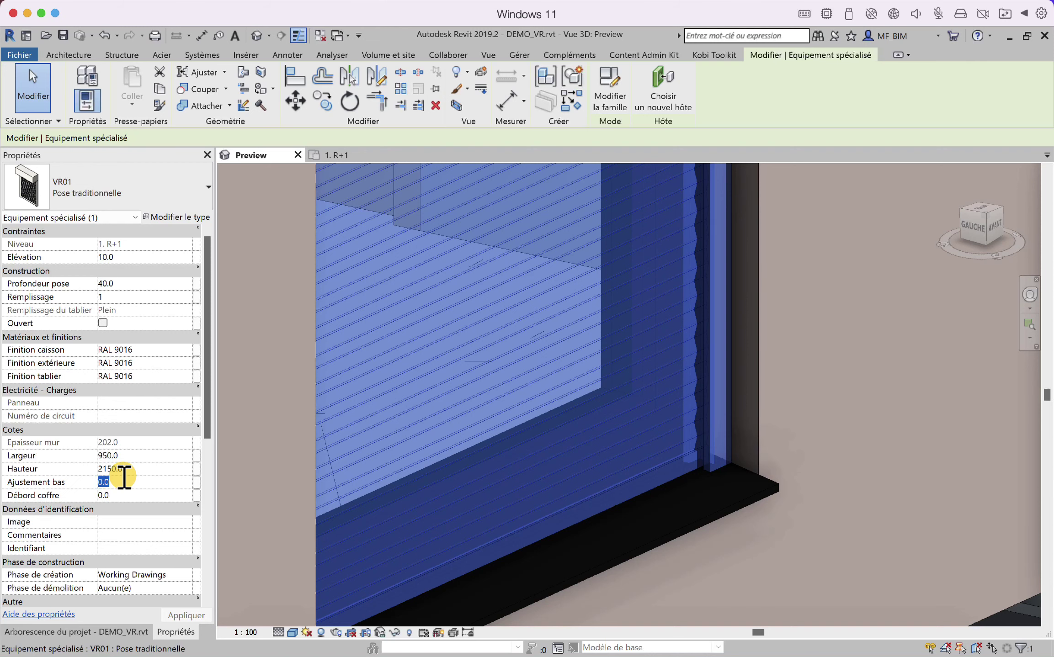
text(20)
click(724, 466)
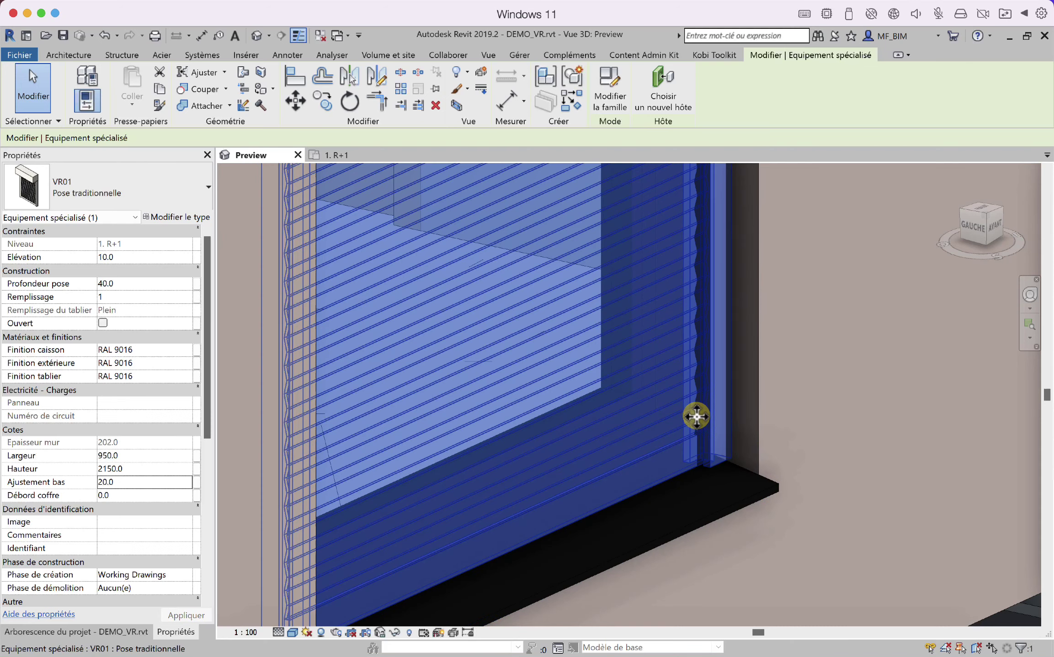
middle_drag(705, 431, 740, 513)
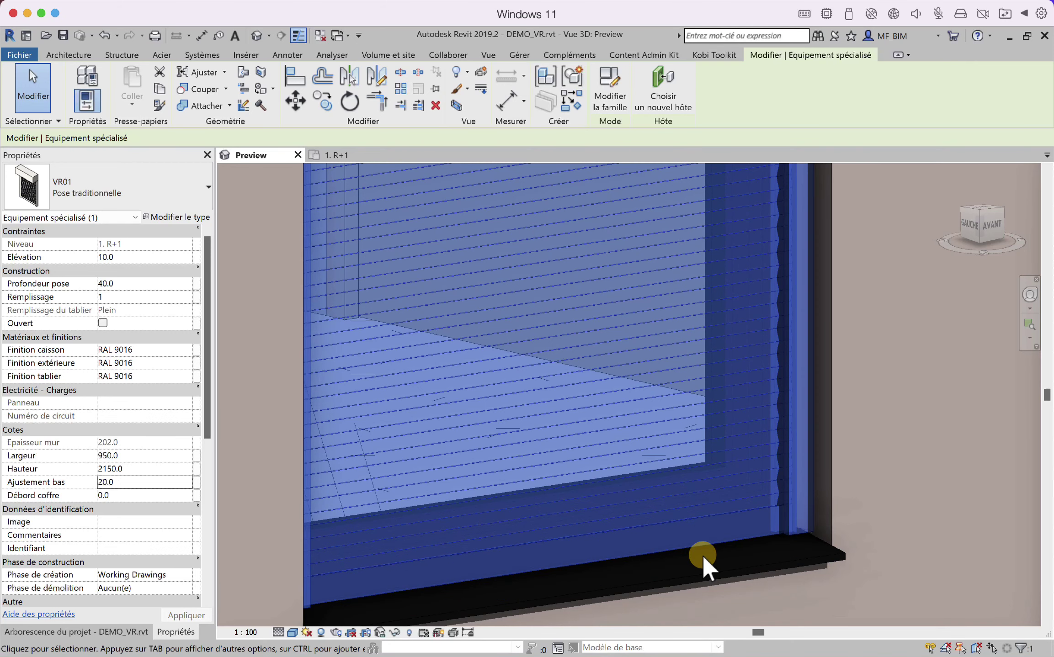
scroll(721, 541, down, 5)
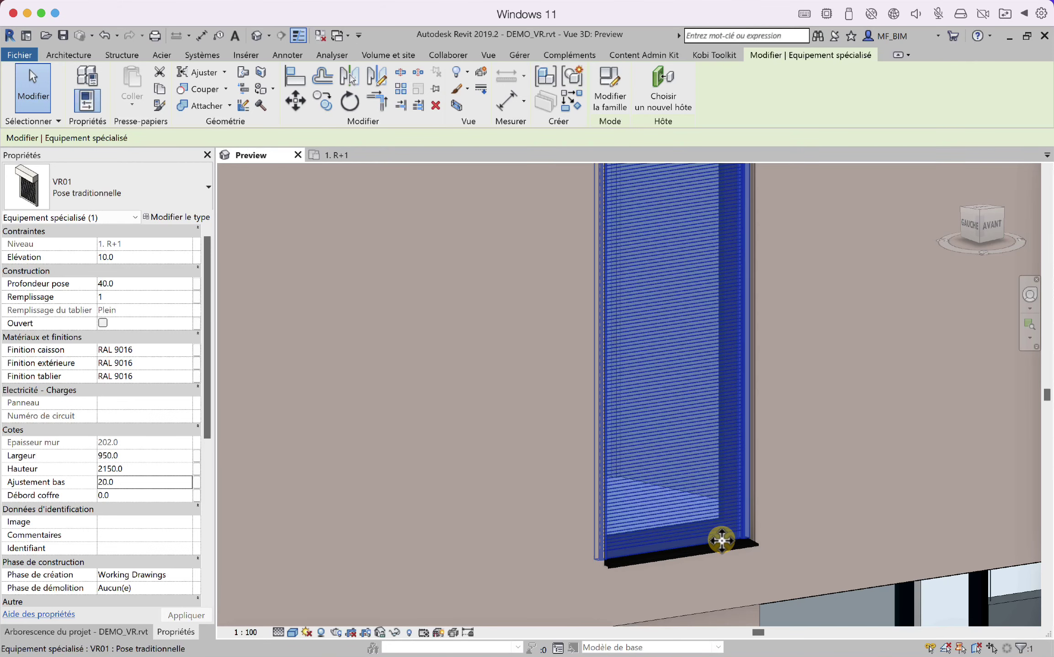
shift+middle_drag(721, 540, 654, 584)
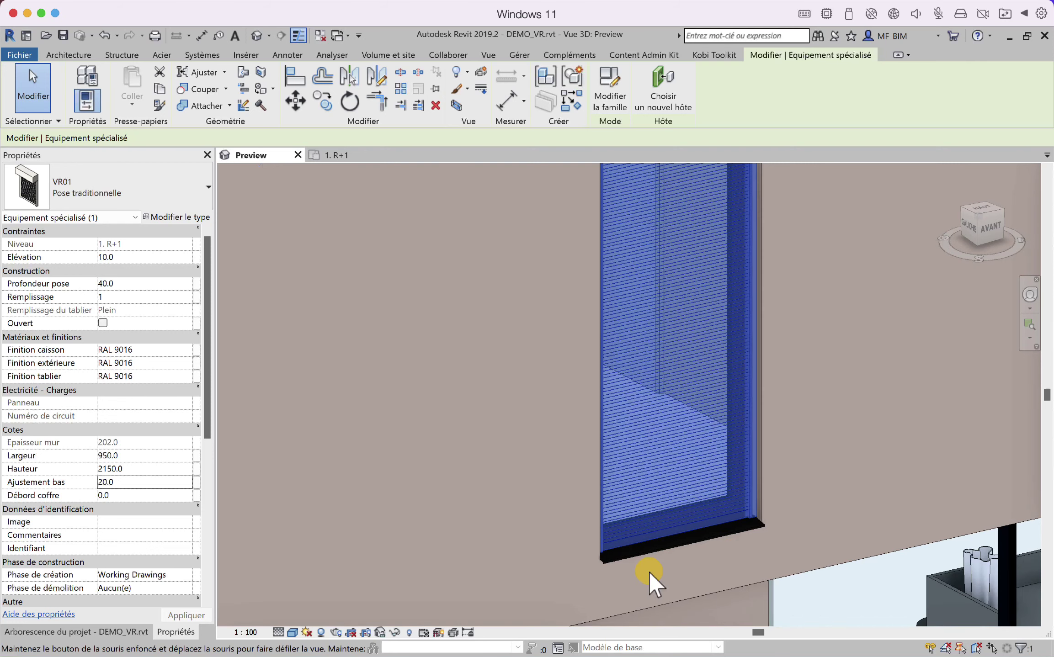
scroll(649, 574, down, 3)
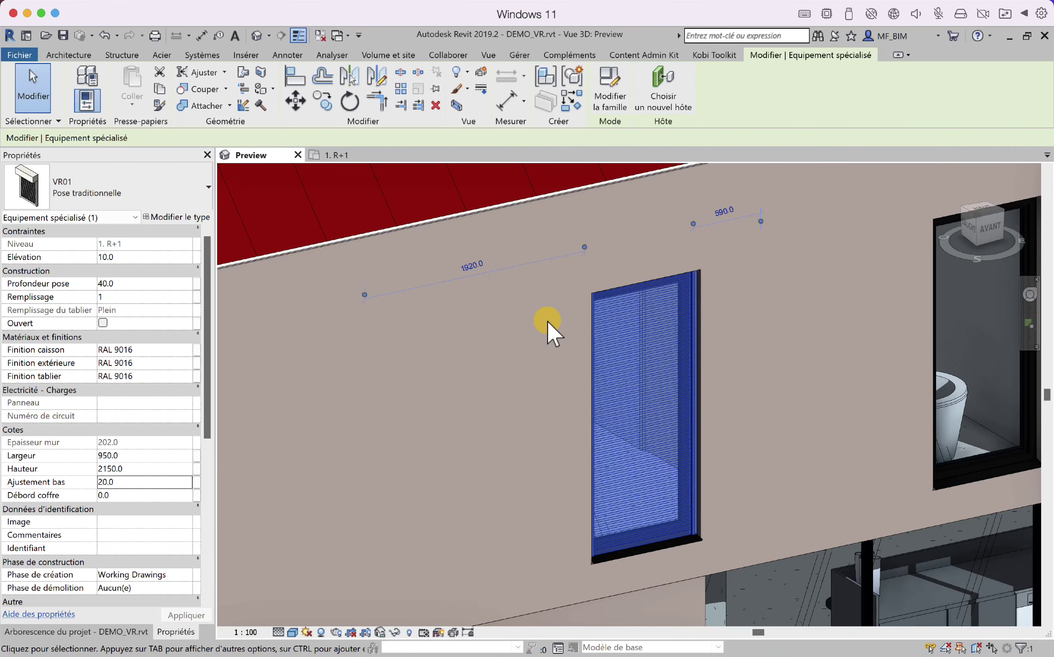
shift+middle_drag(547, 321, 547, 267)
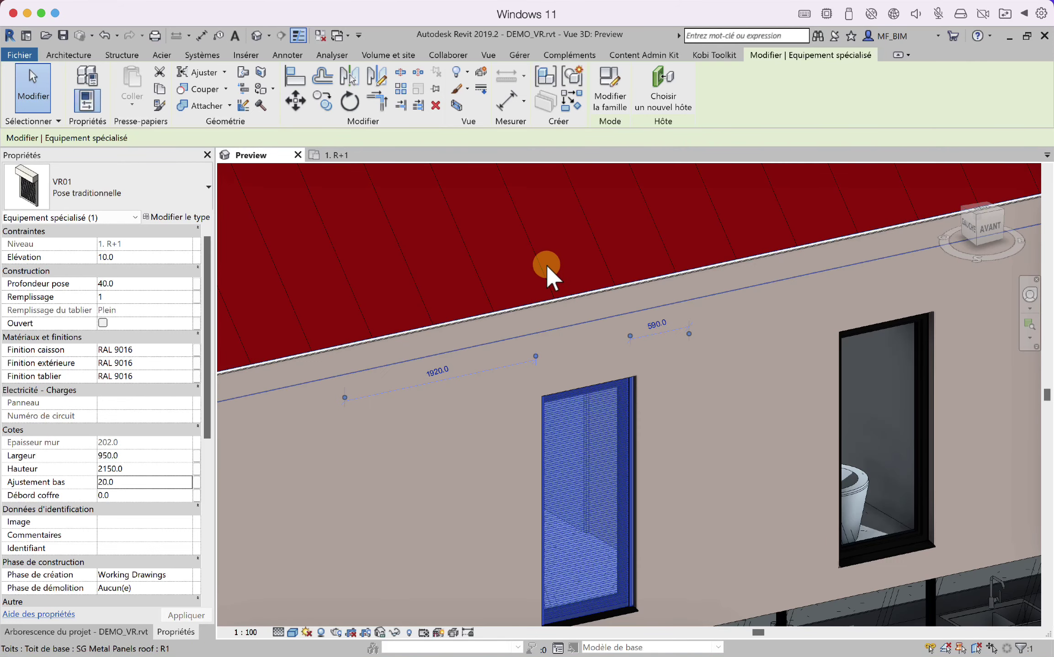
Temporarily hide the roof and then the roller shutter to reveal the R+1 window behind.
click(546, 267)
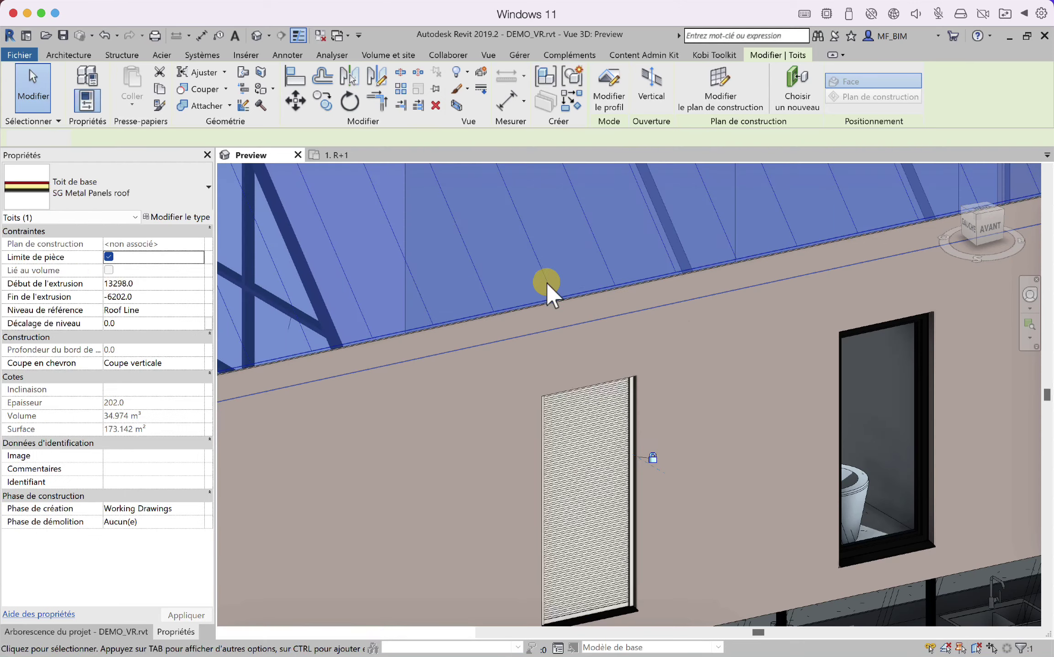
key(h)
key(h)
shift+middle_drag(580, 462, 867, 616)
scroll(568, 457, up, 6)
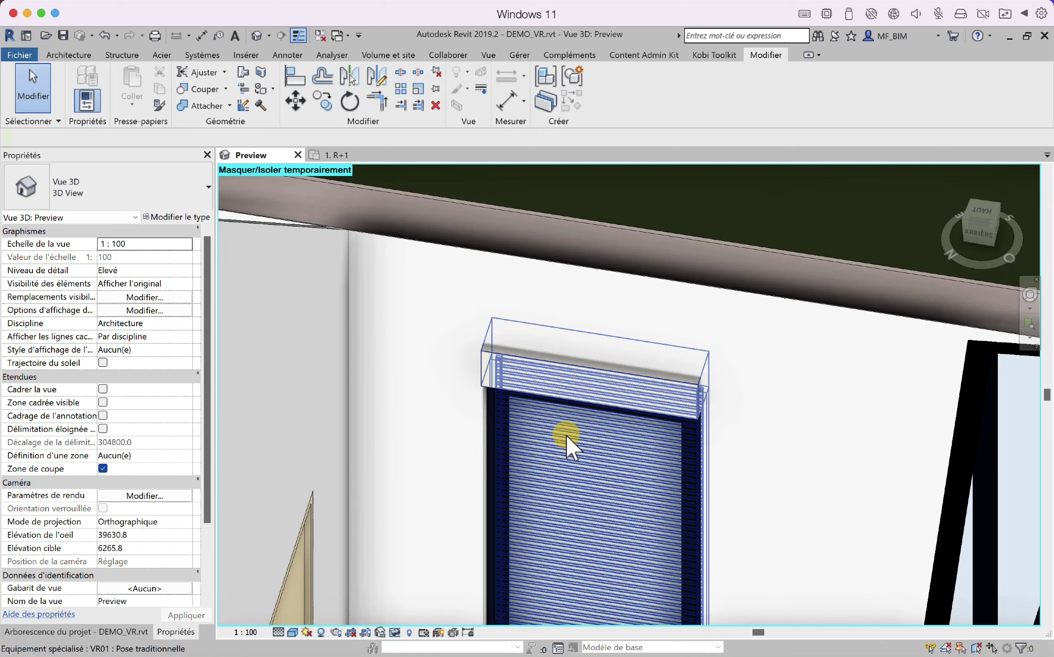
scroll(686, 431, up, 2)
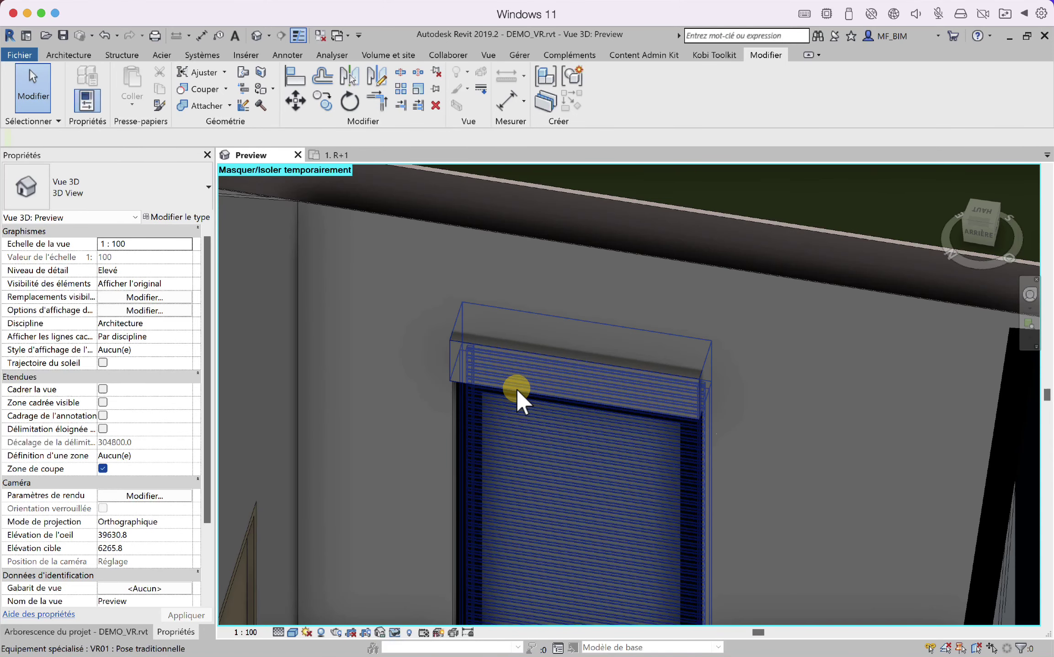
click(516, 388)
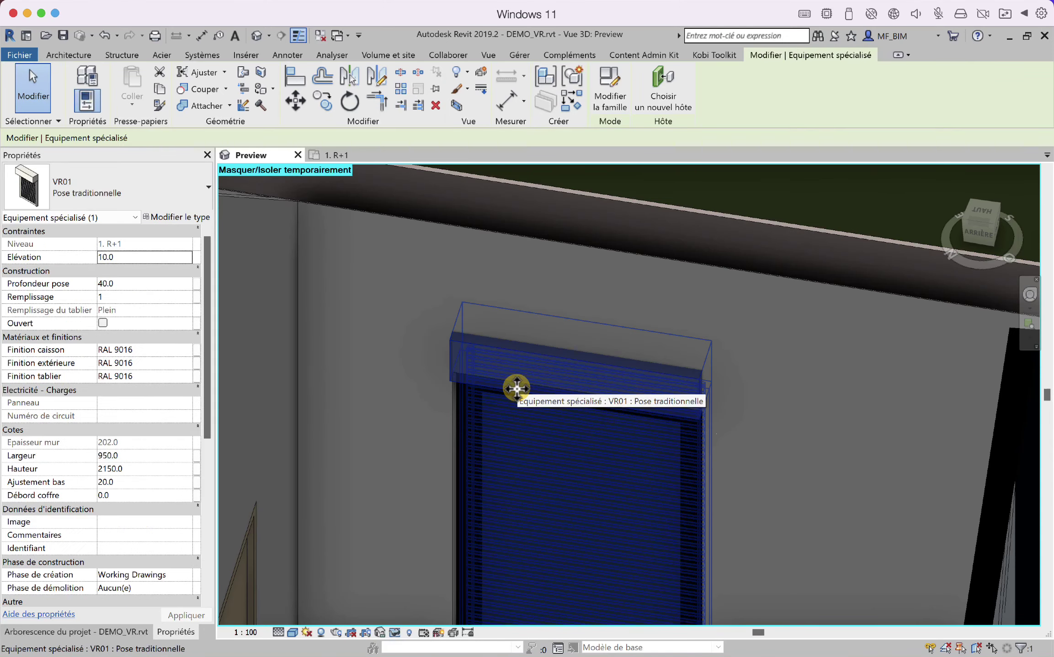
key(Delete)
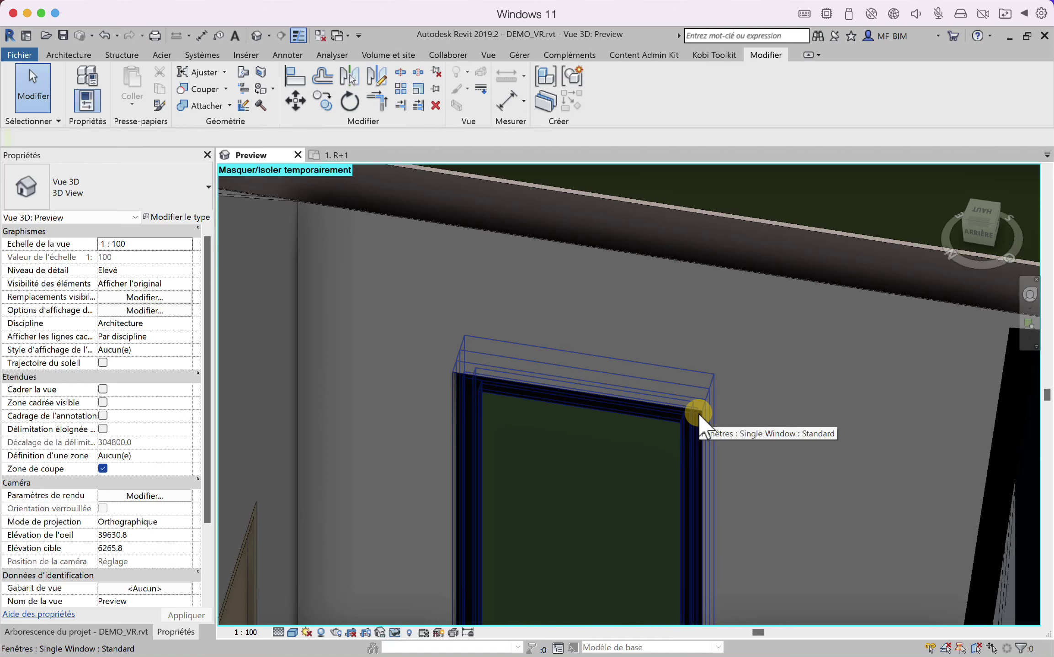
Reset temporary hiding, hide the roof again, and cut the R+1 wall with the shutter box.
key(h)
key(r)
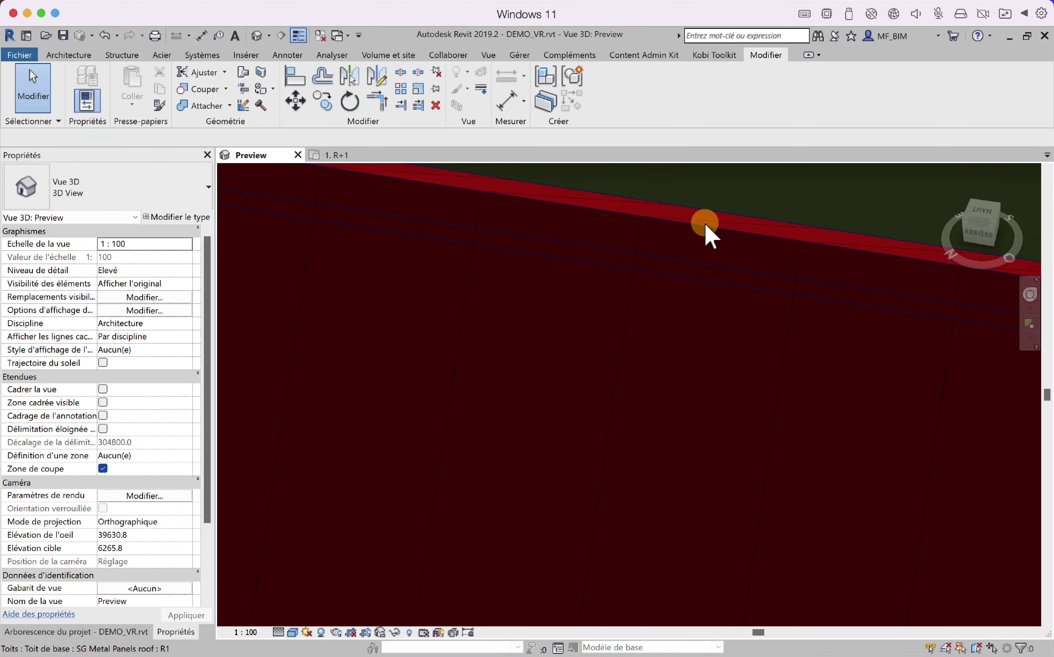
click(704, 221)
key(h)
key(h)
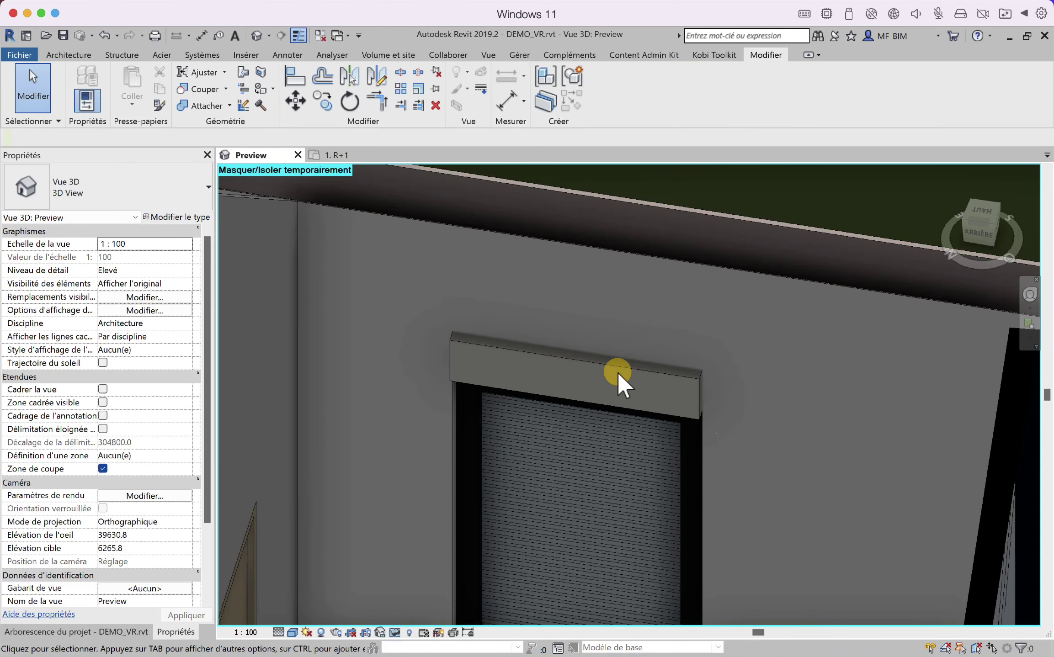
click(201, 90)
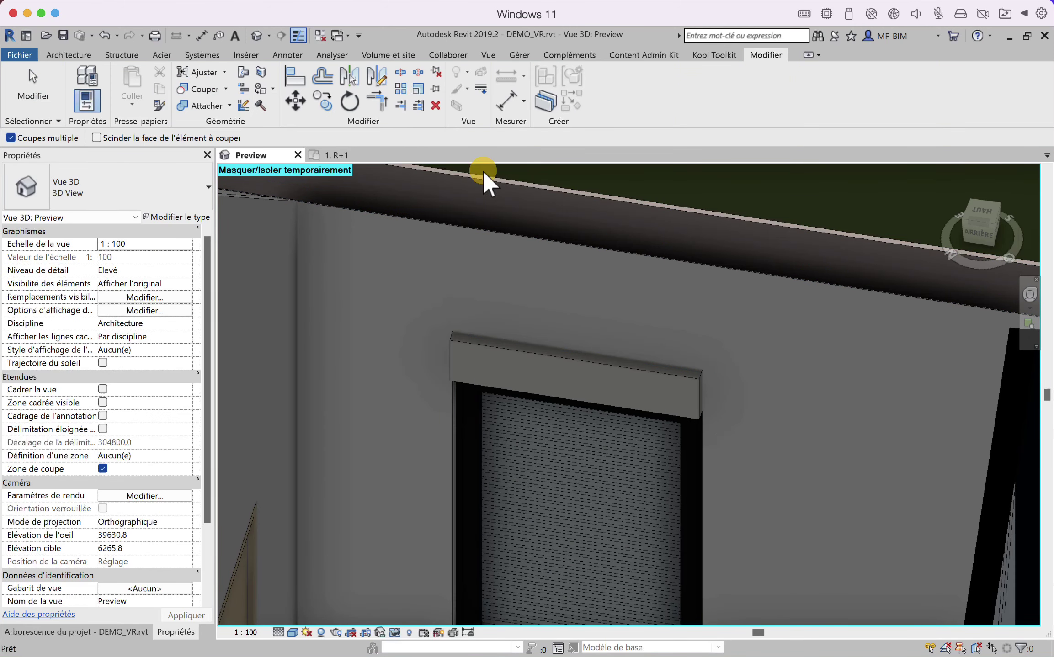
click(621, 204)
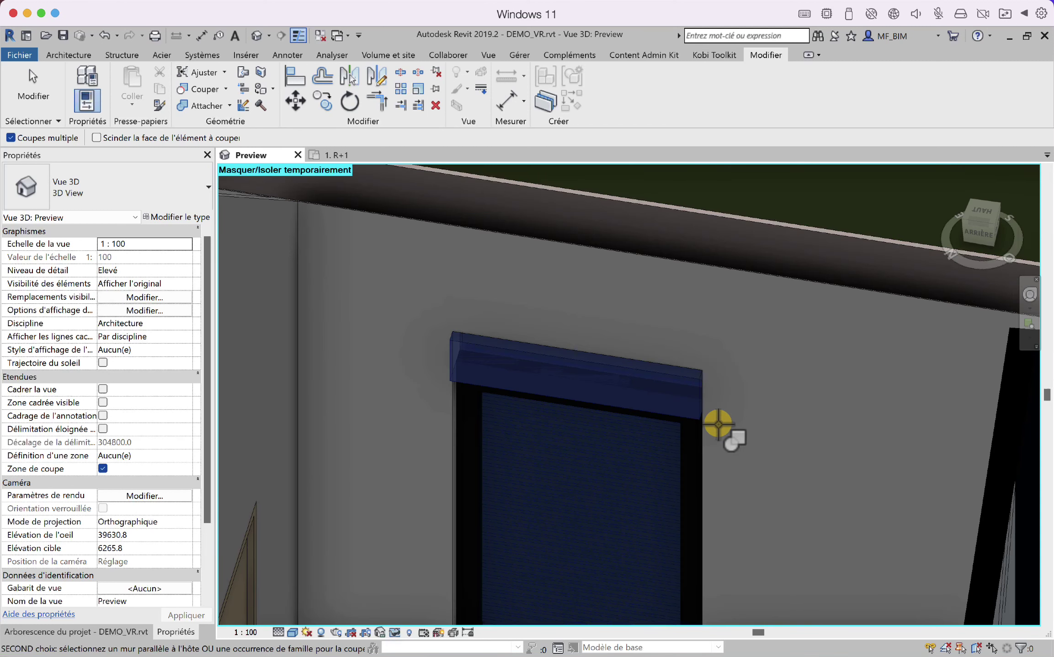
click(643, 405)
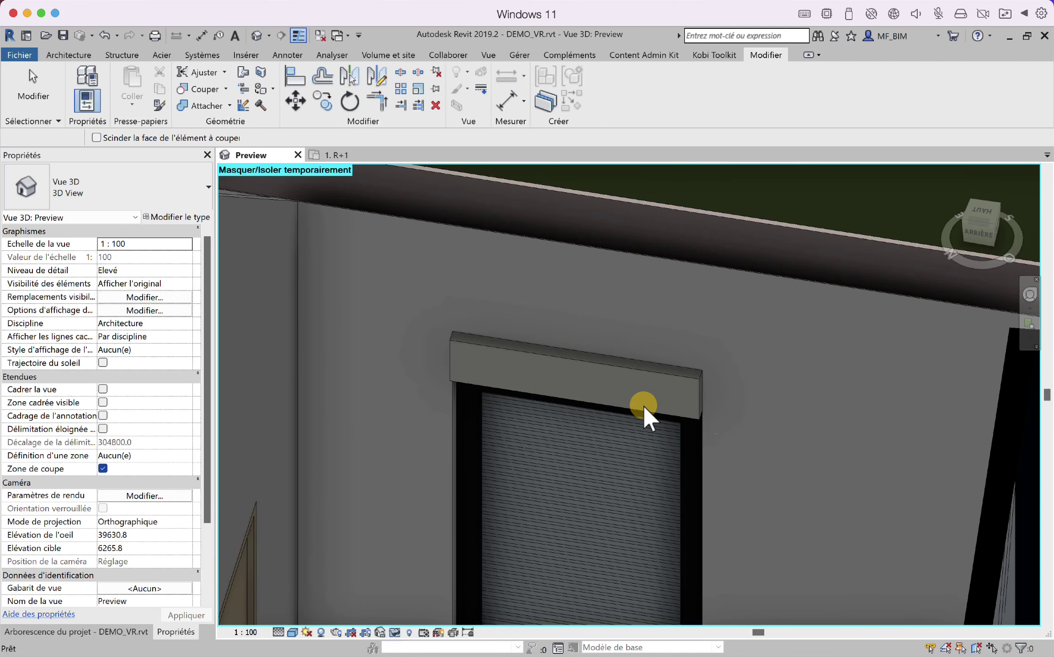
Hide the shutter and orbit round to select the other roller shutter on the façade.
click(696, 385)
key(Delete)
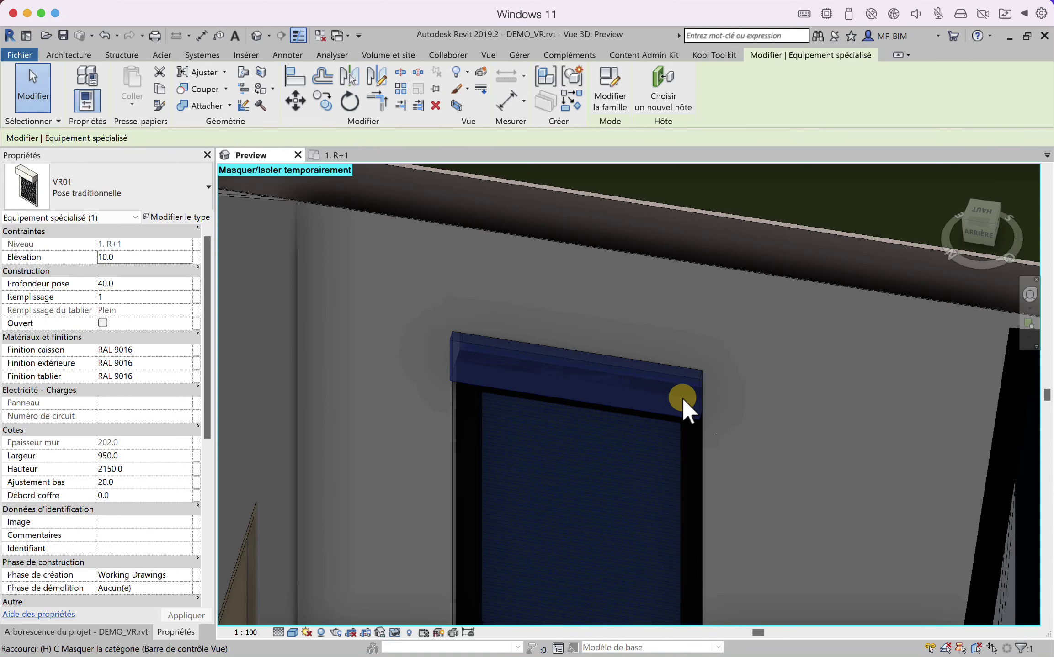
shift+middle_drag(517, 467, 538, 456)
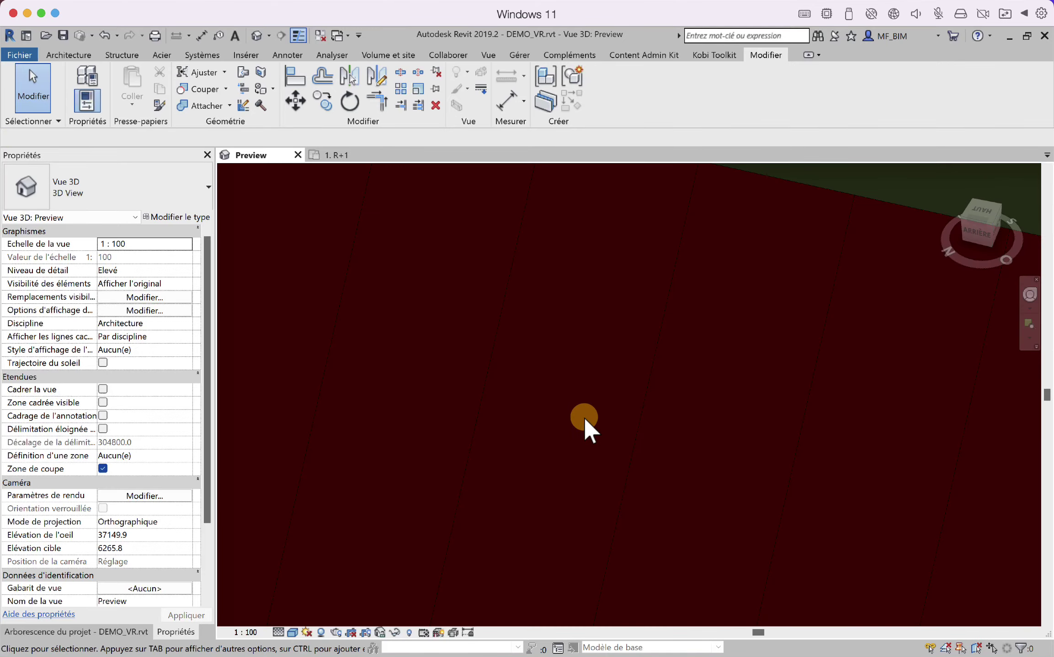
shift+middle_drag(584, 426, 292, 397)
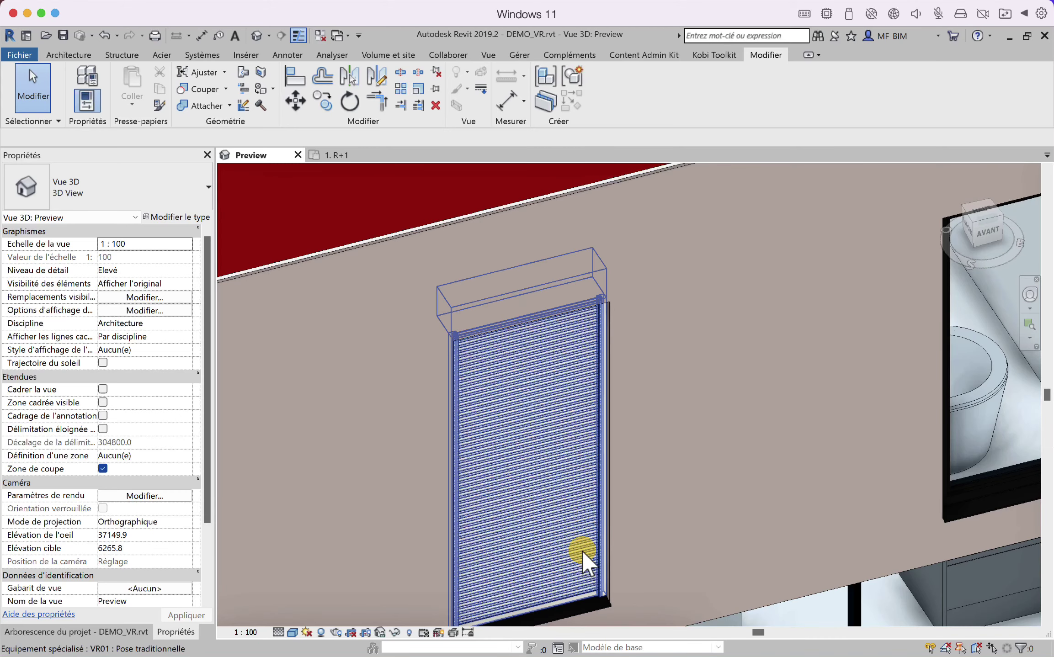
middle_drag(582, 549, 594, 466)
click(593, 466)
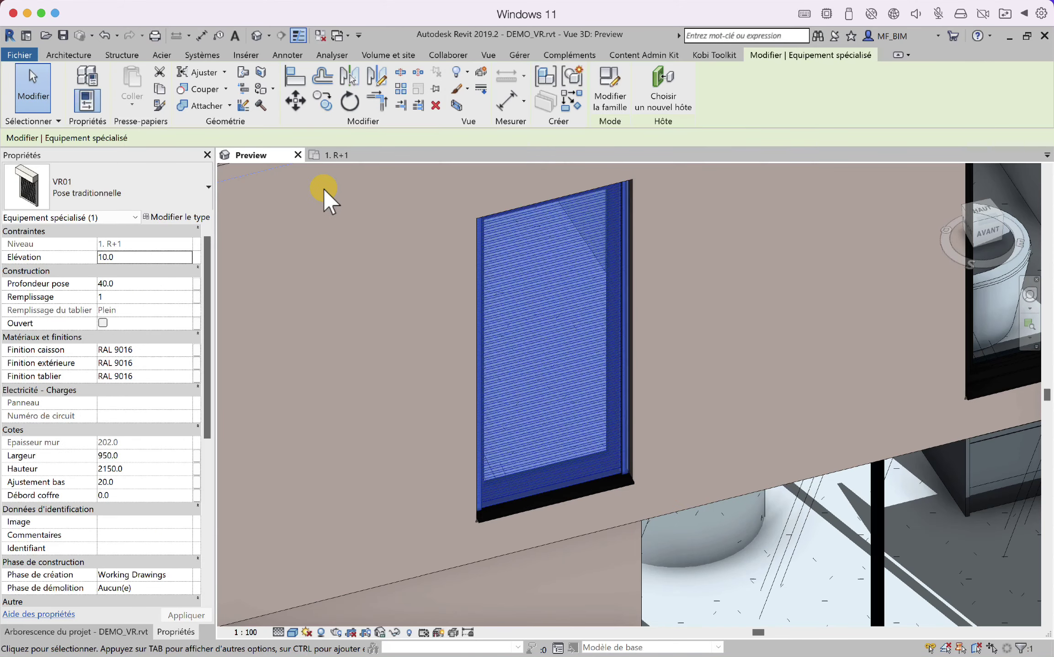
On the 1. R+1 plan, select the VR01 shutter and open its Type Selector list.
click(341, 156)
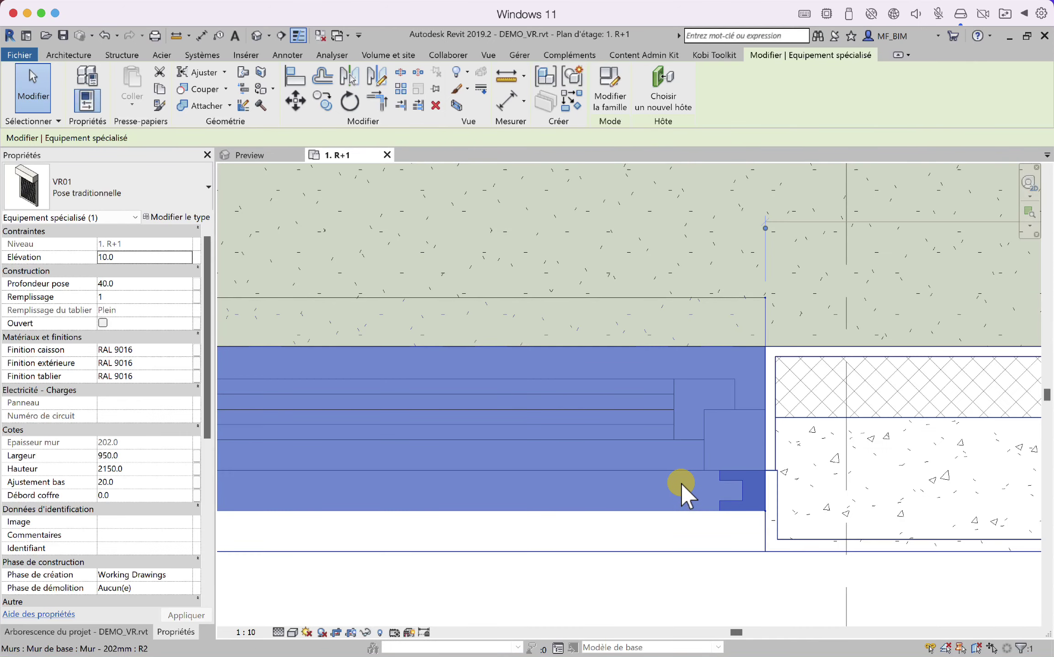
scroll(470, 572, down, 1)
middle_drag(470, 572, 654, 546)
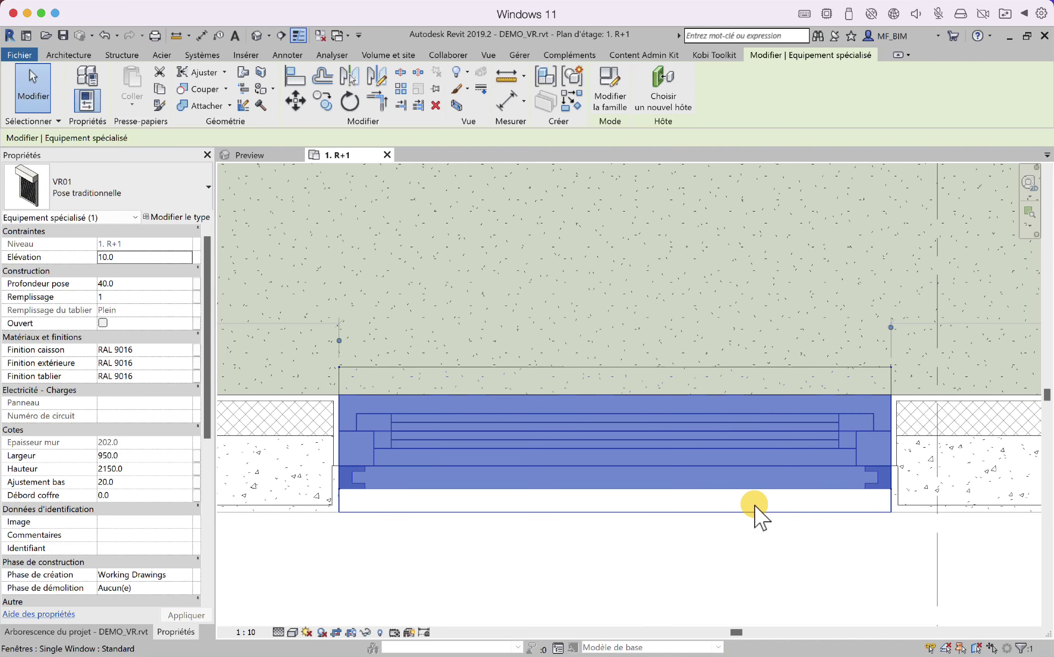
click(763, 534)
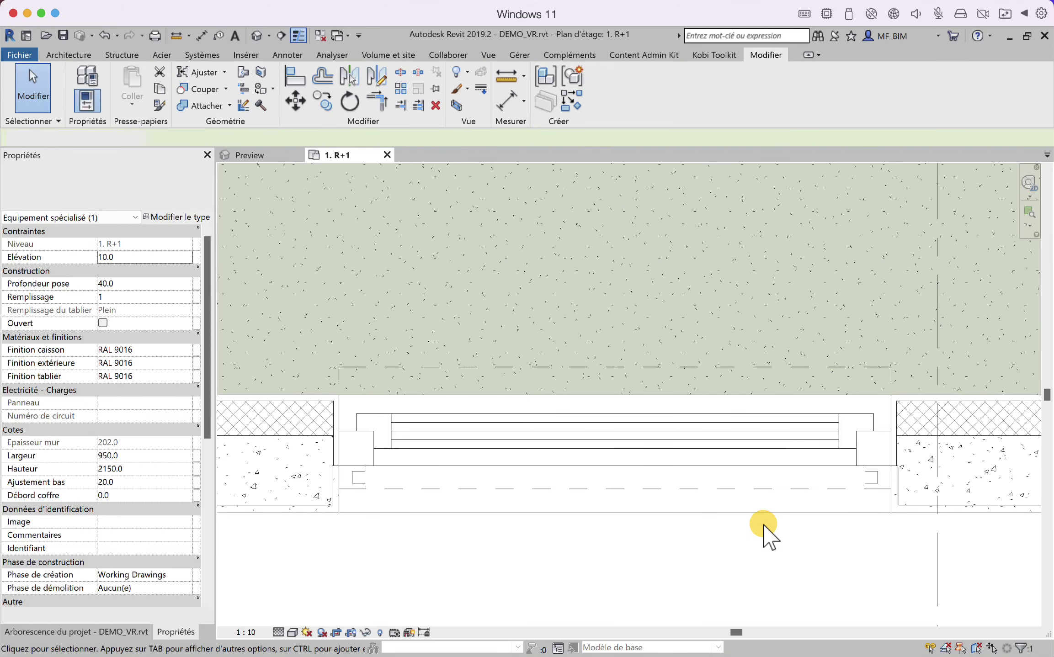
click(867, 490)
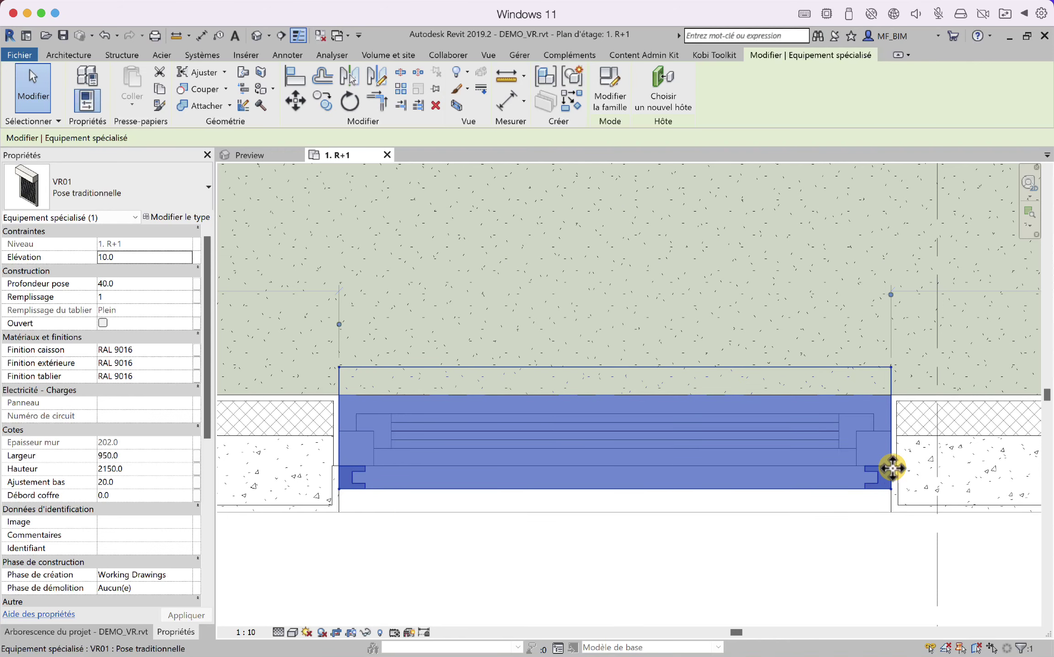
scroll(843, 493, right, 2)
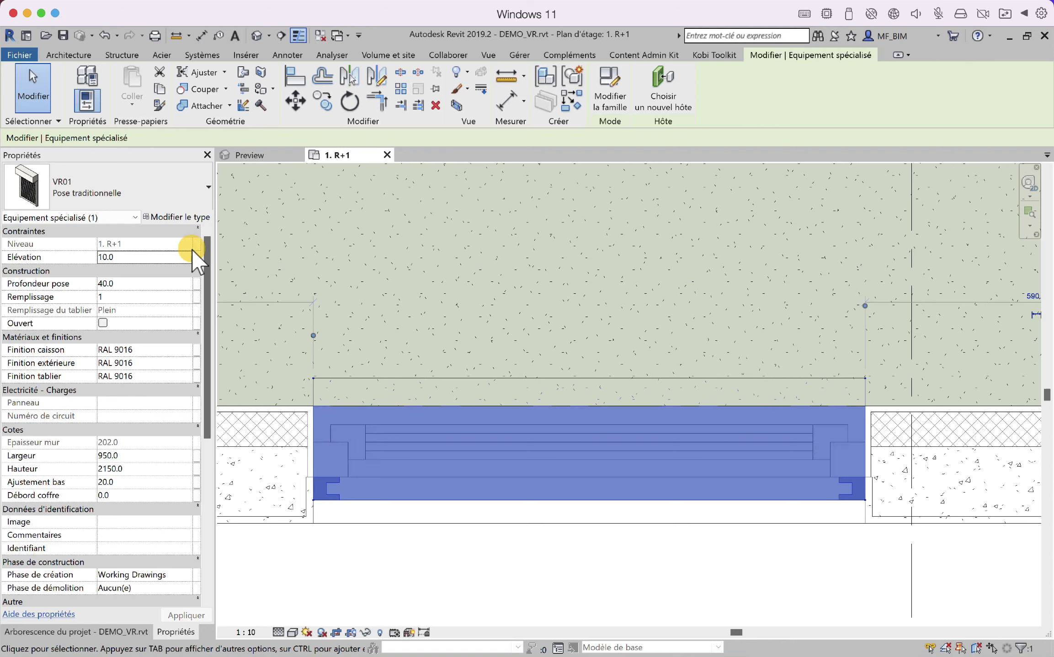
click(132, 197)
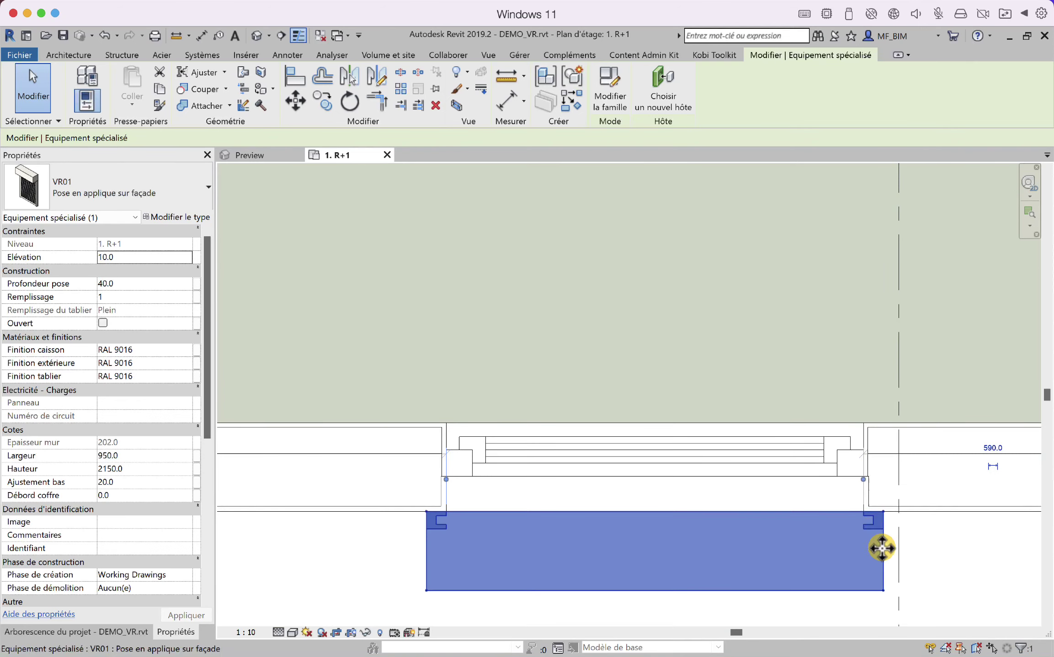
Inspect the surface-mounted Pose en applique sur façade shutter in plan and in the 3D Preview.
middle_drag(952, 566, 871, 447)
scroll(821, 428, up, 1)
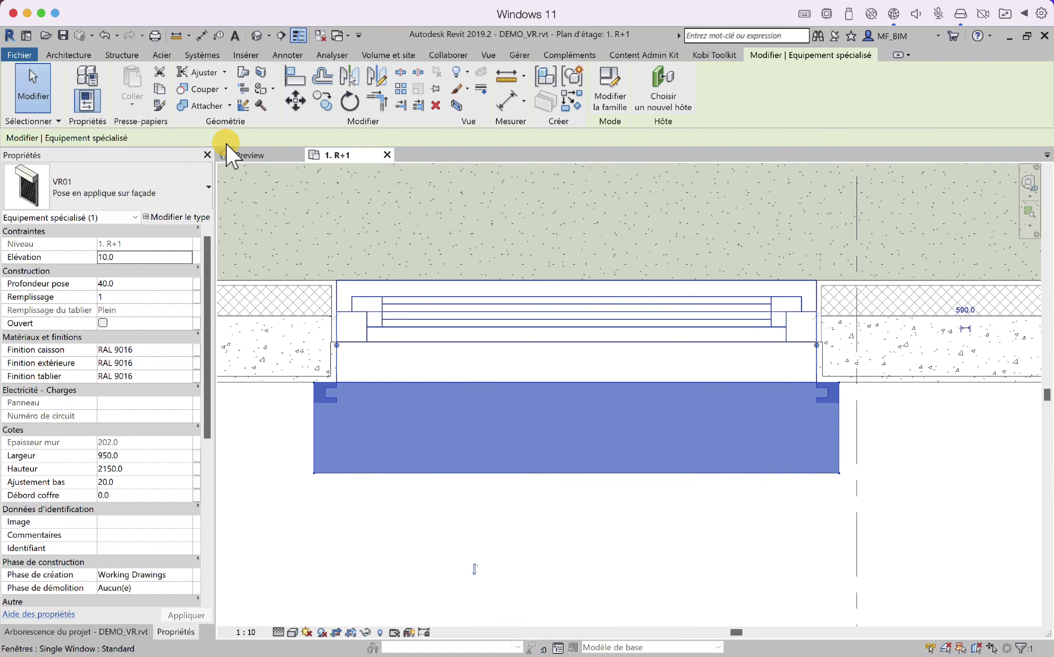
click(251, 154)
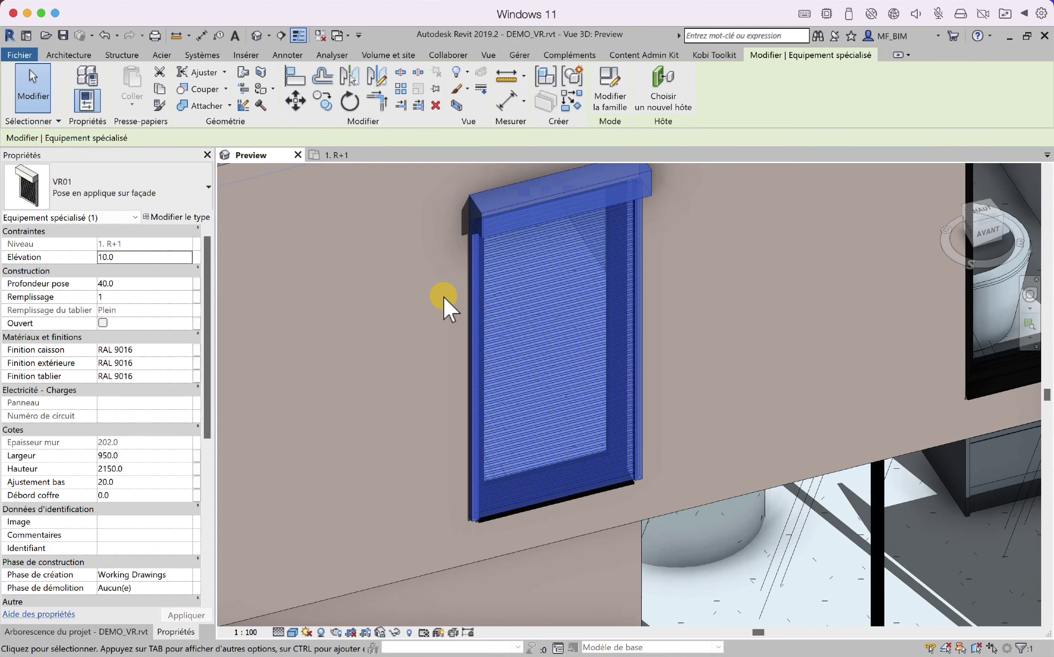
shift+middle_drag(503, 401, 577, 370)
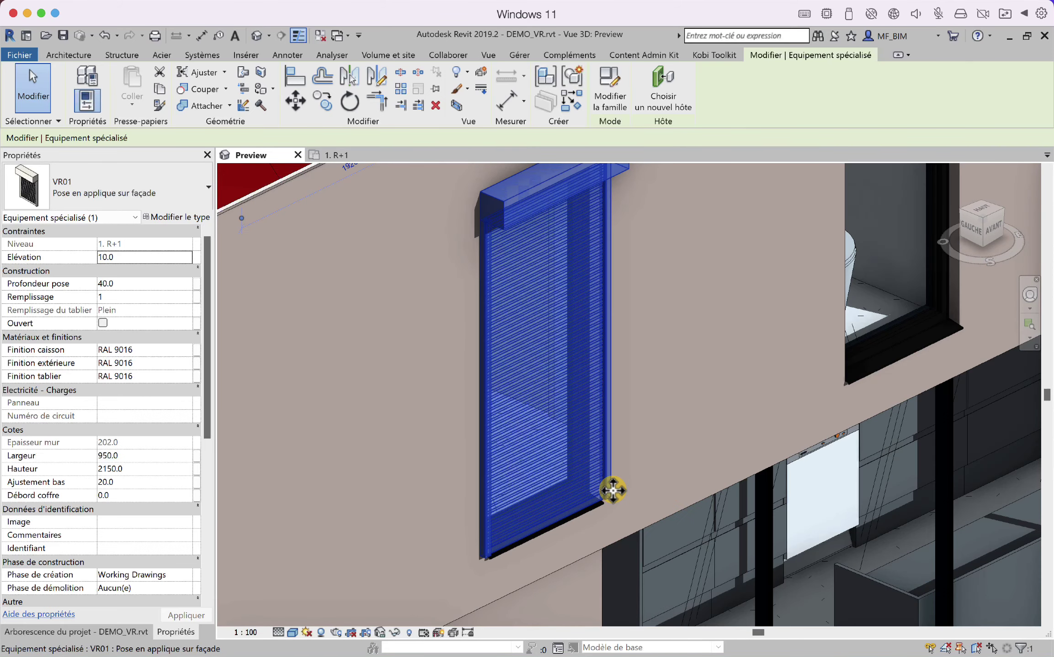
middle_drag(598, 498, 642, 462)
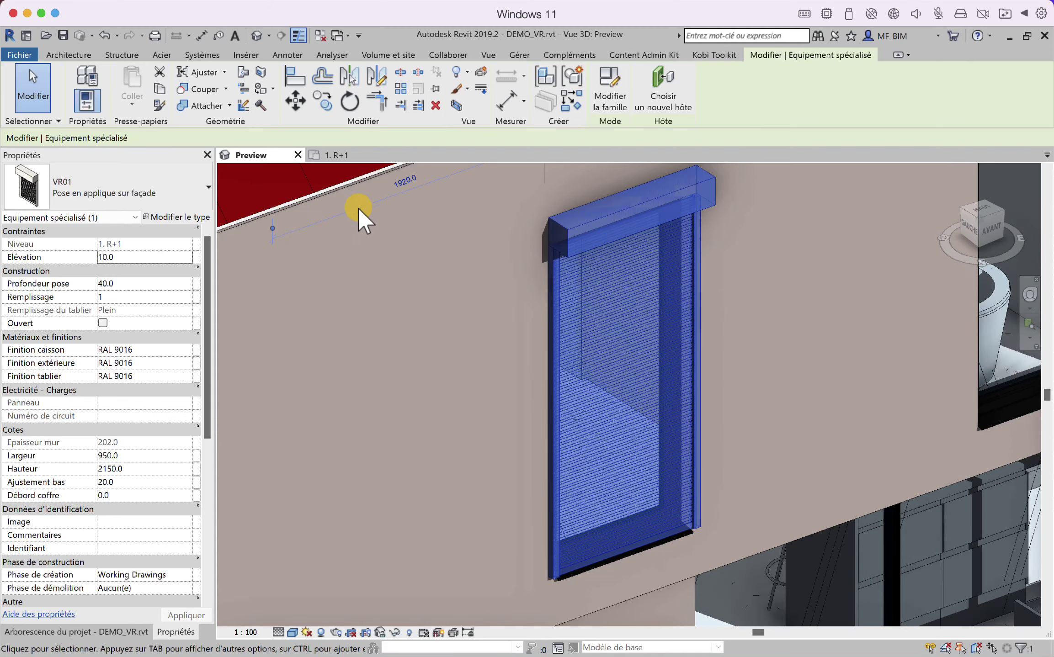
click(331, 153)
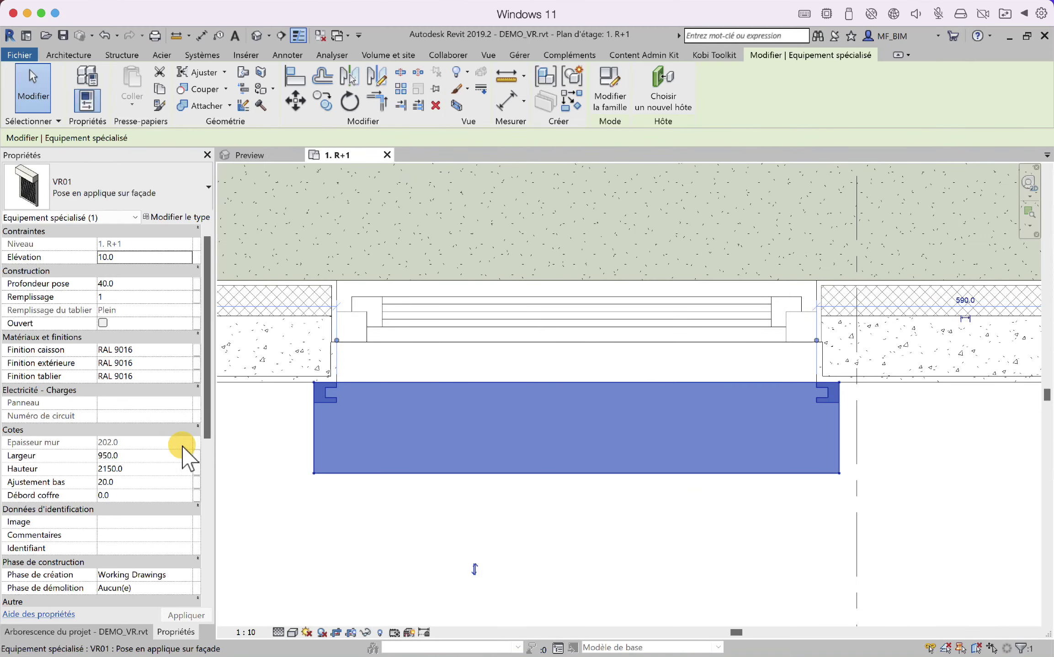
Switch the R+1 shutter to the VR01 : Pose en tableau type and zoom in on the plan.
click(151, 197)
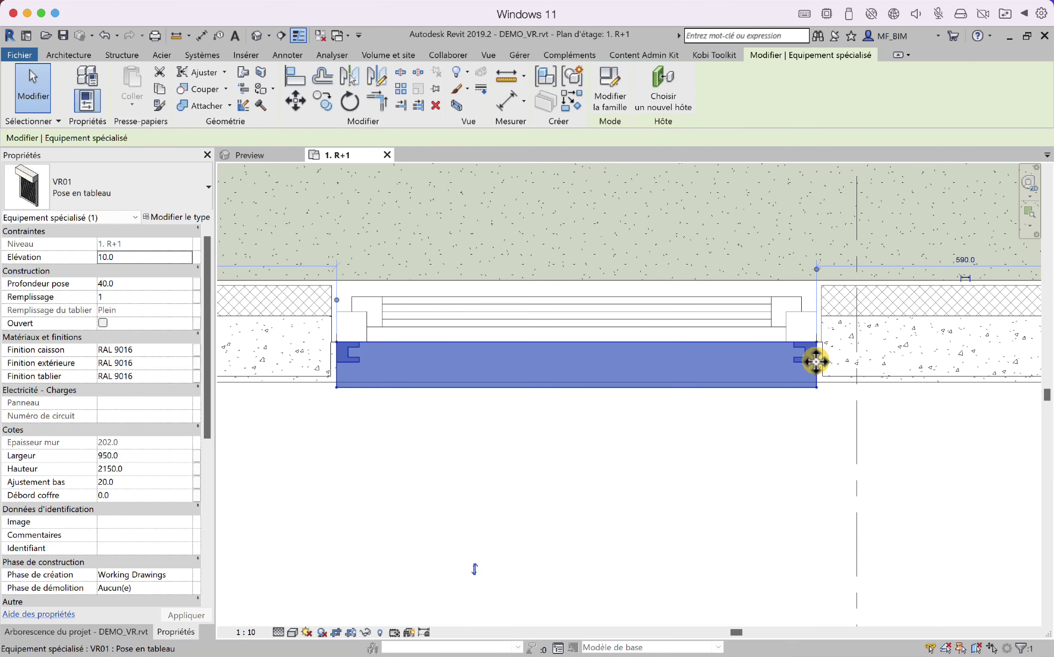
scroll(798, 356, up, 1)
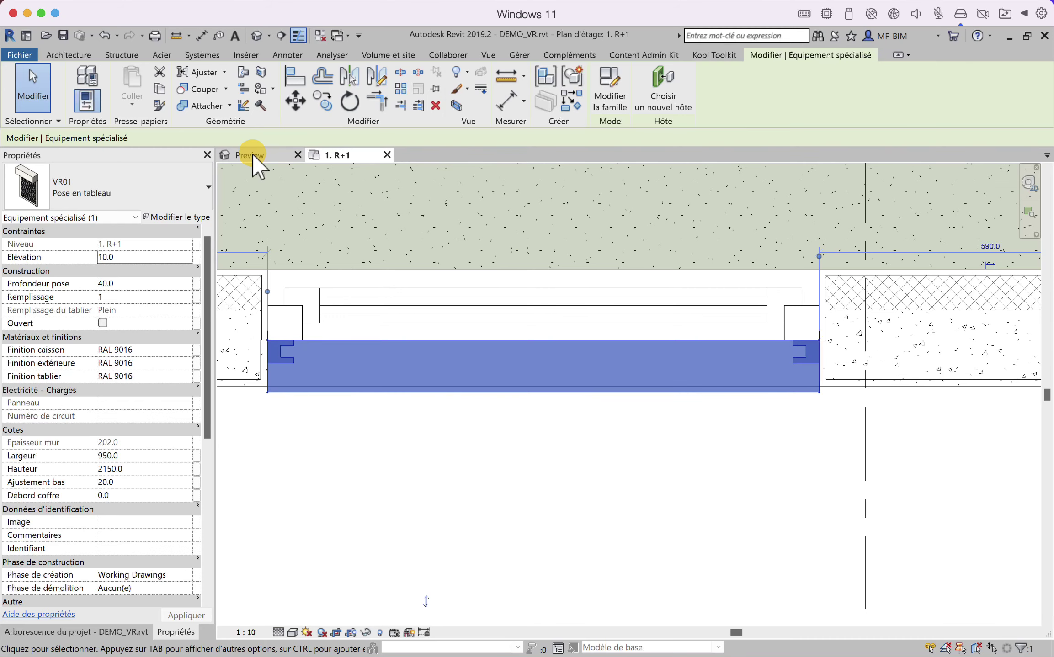
In the Pose en tableau type properties, set Hauteur caisson and Profondeur caisson to 210.
double_click(712, 383)
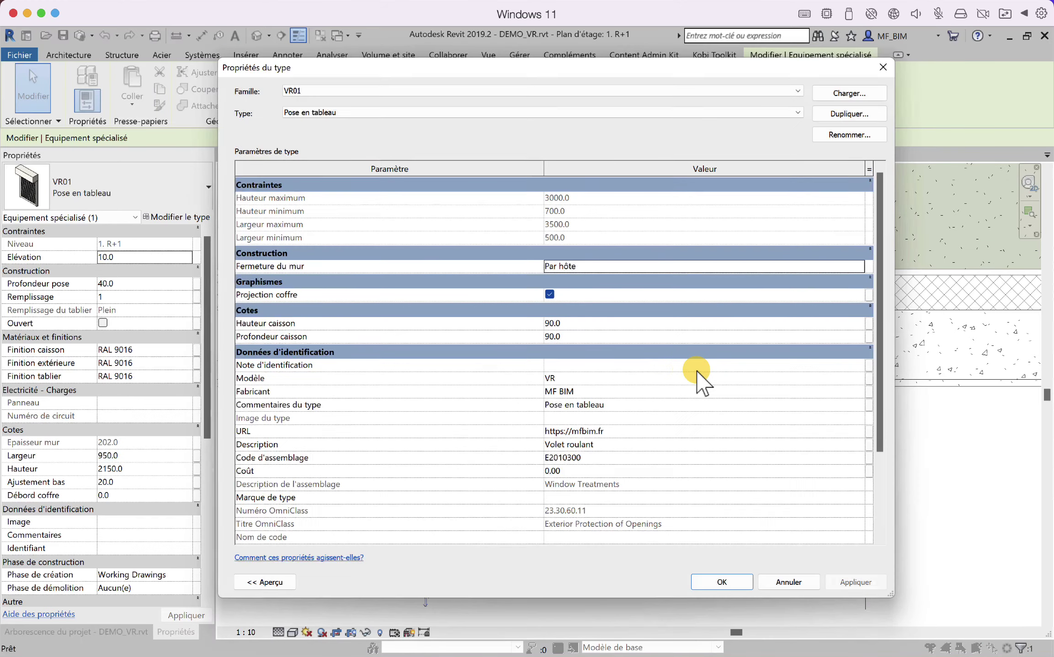
click(585, 324)
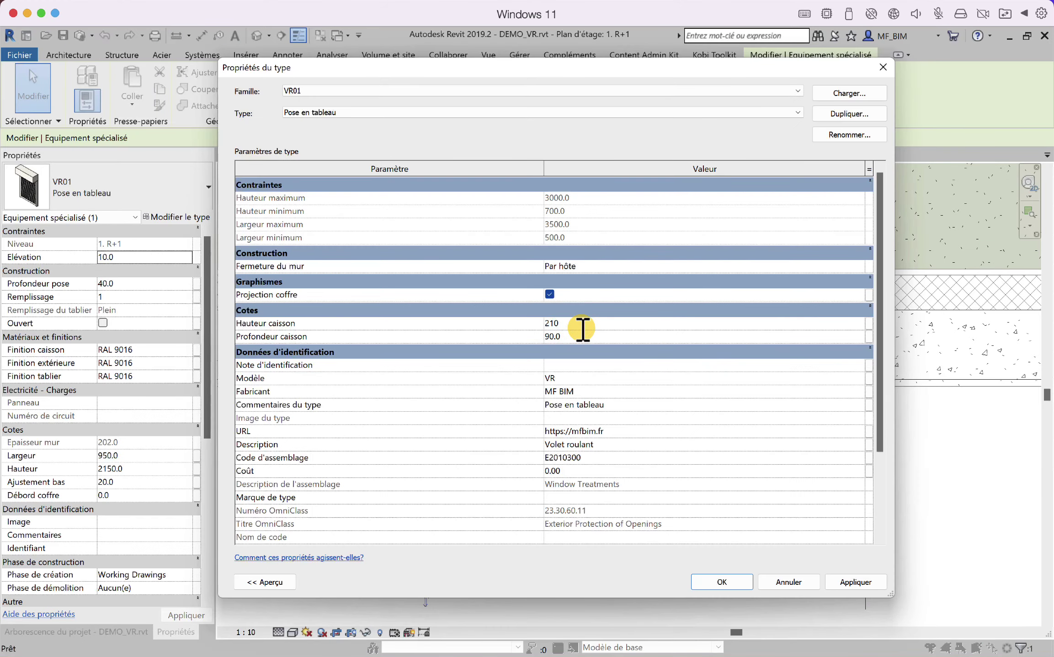
click(577, 336)
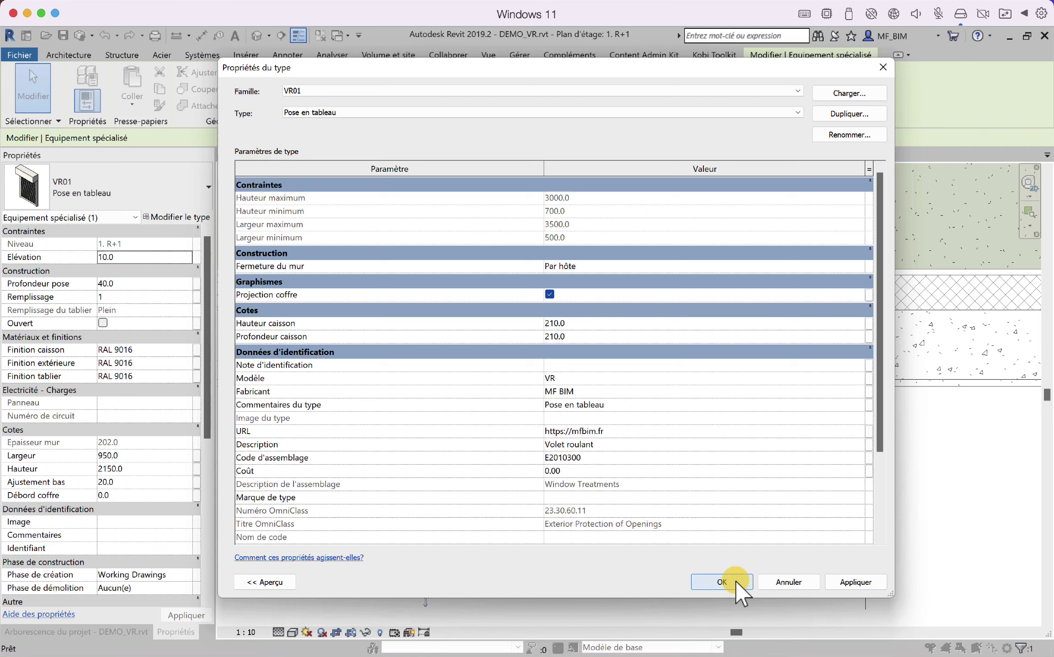
click(722, 582)
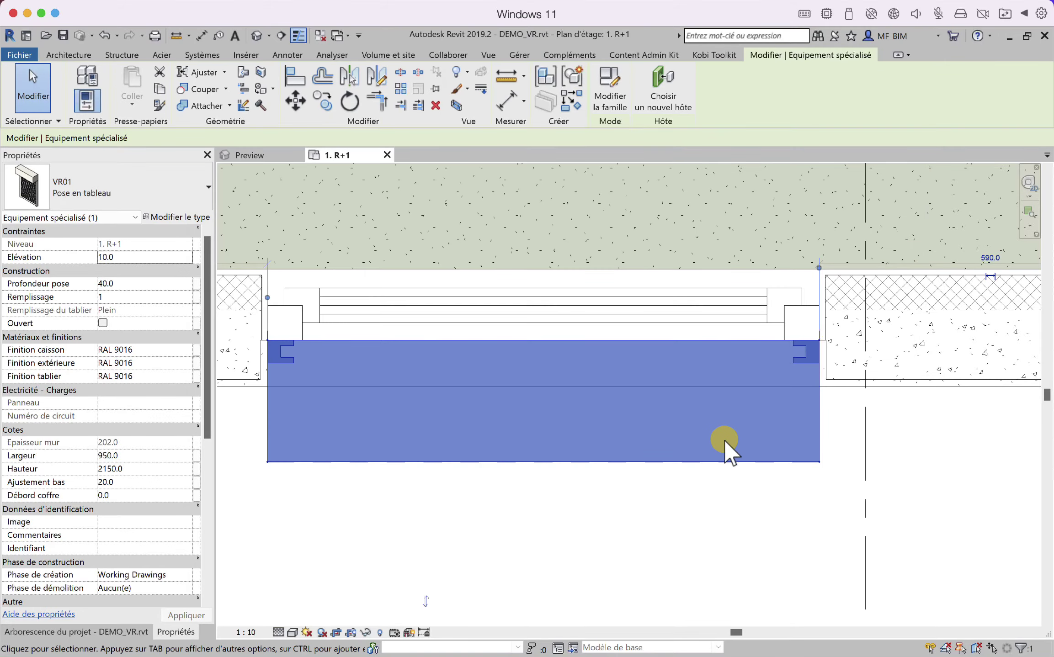
Reselect the VR01 shutter in the 1. R+1 plan and view it in the 3D Preview.
click(731, 512)
scroll(787, 435, down, 2)
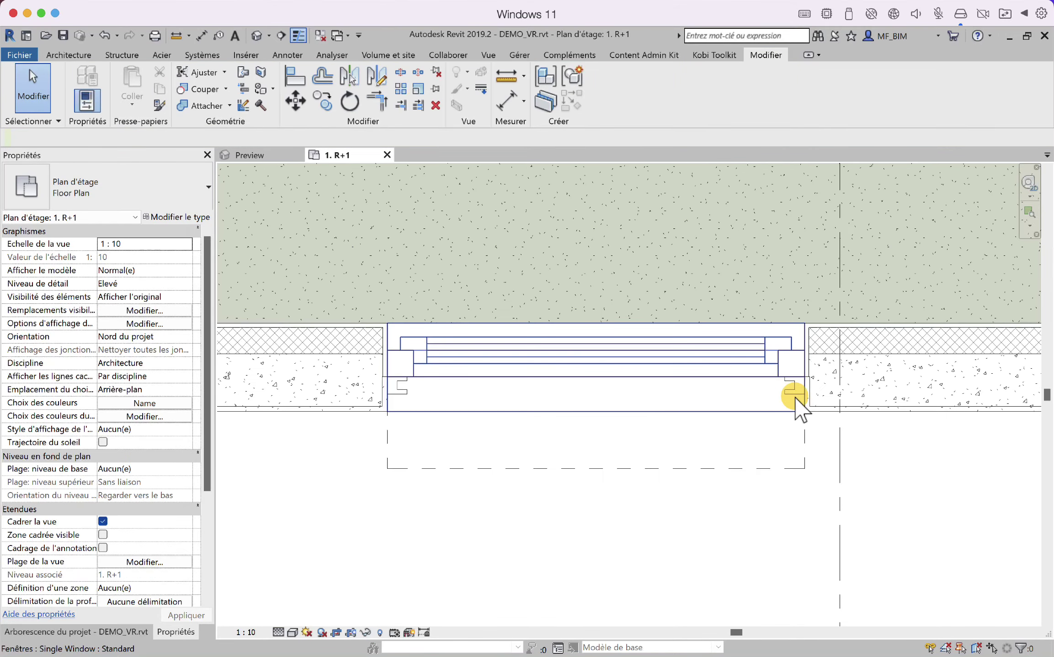
click(797, 461)
scroll(793, 424, up, 2)
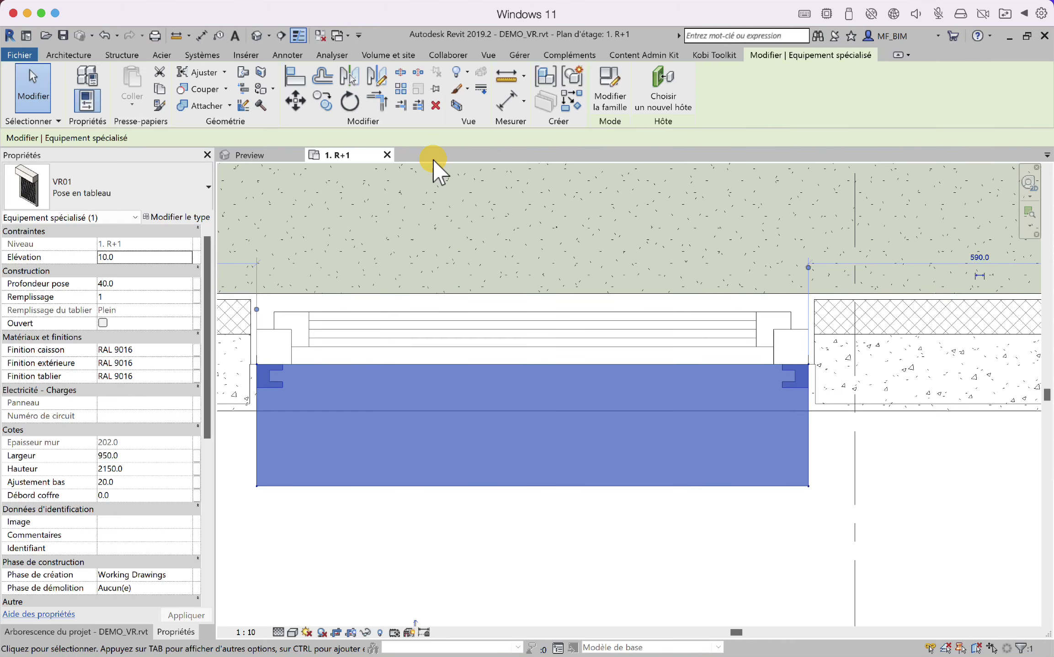
click(275, 157)
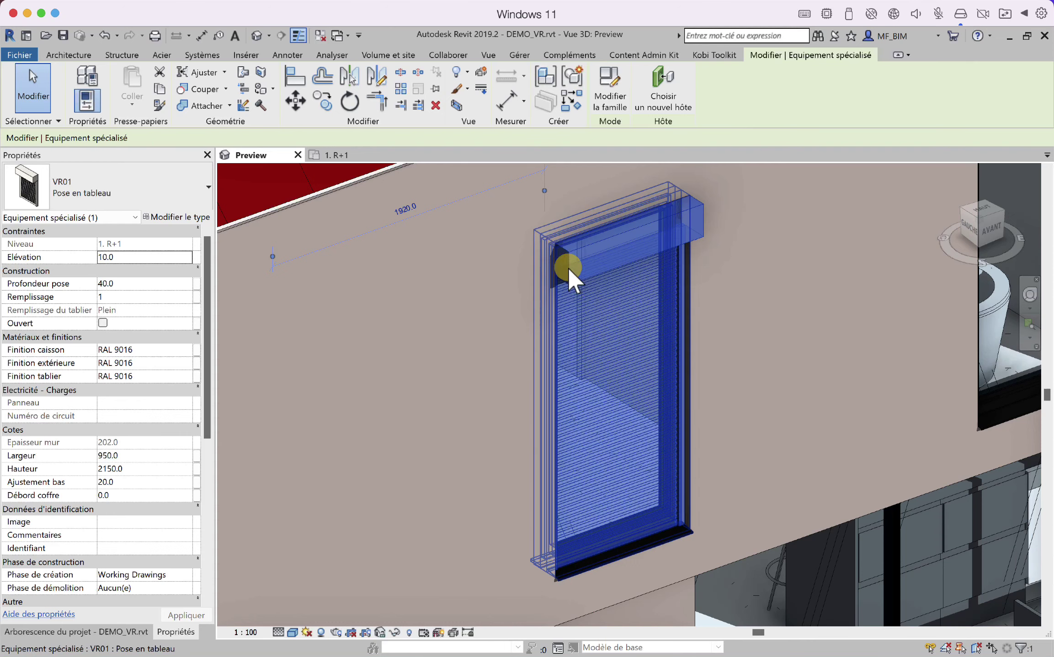
Orbit the 3D Preview to inspect the Pose en tableau shutter from inside and outside.
mouse_move(591, 444)
shift+middle_down()
mouse_move(675, 469)
mouse_move(772, 459)
mouse_move(876, 426)
mouse_move(868, 398)
shift+middle_up()
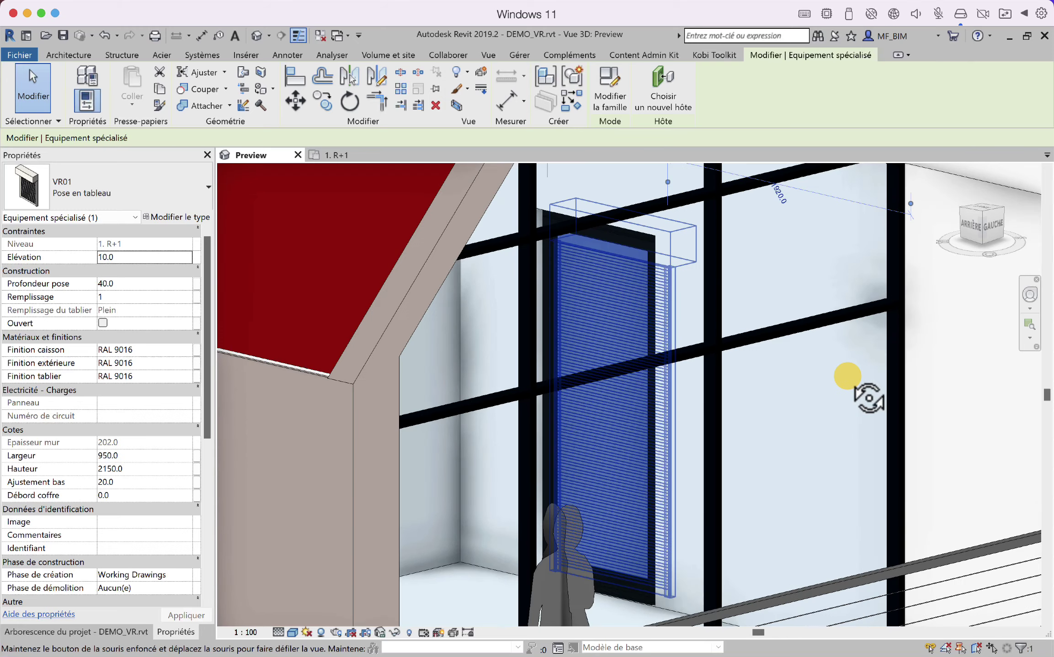
key(Escape)
scroll(647, 273, up, 3)
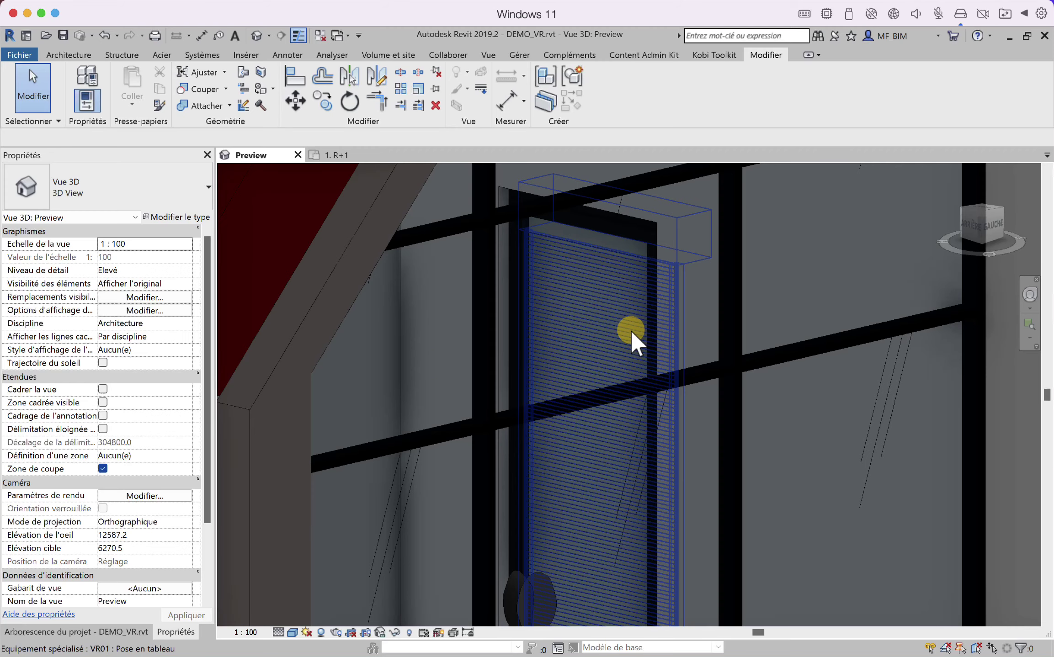
shift+middle_drag(628, 342, 374, 349)
scroll(513, 263, down, 2)
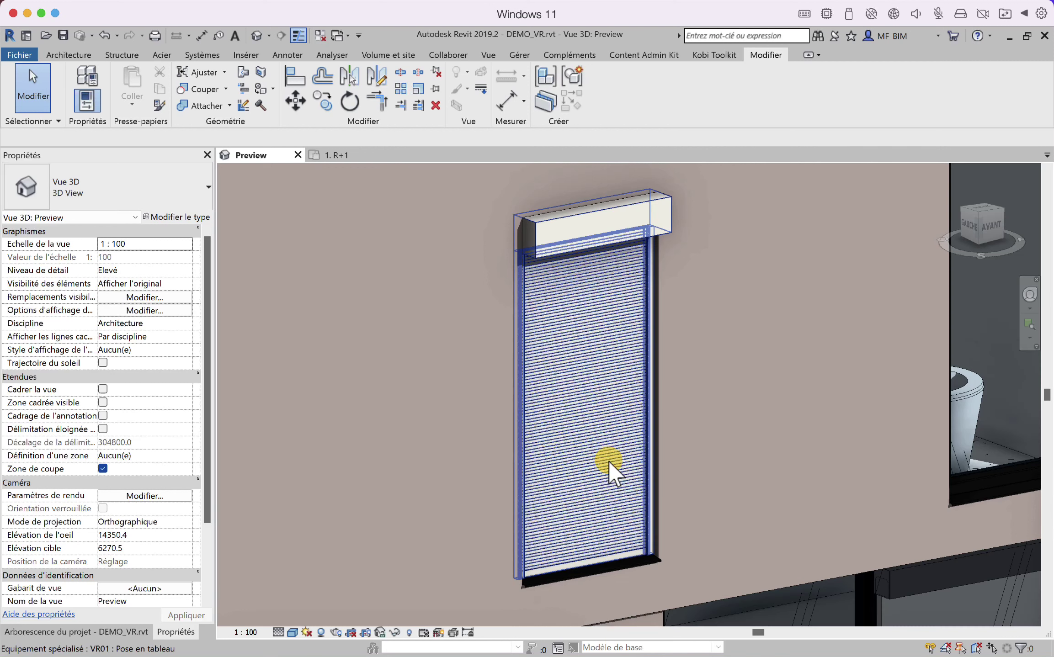
click(608, 460)
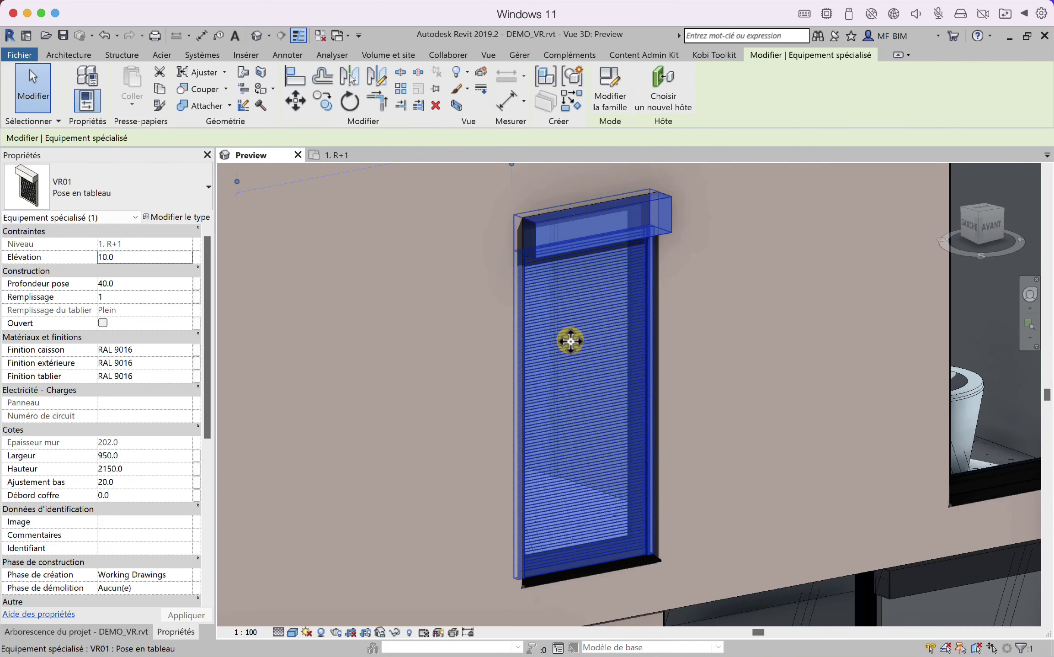
shift+middle_drag(585, 386, 567, 425)
On the 1. R+1 plan, change the shutter to VR01 : Pose sous linteau and recentre it.
click(341, 155)
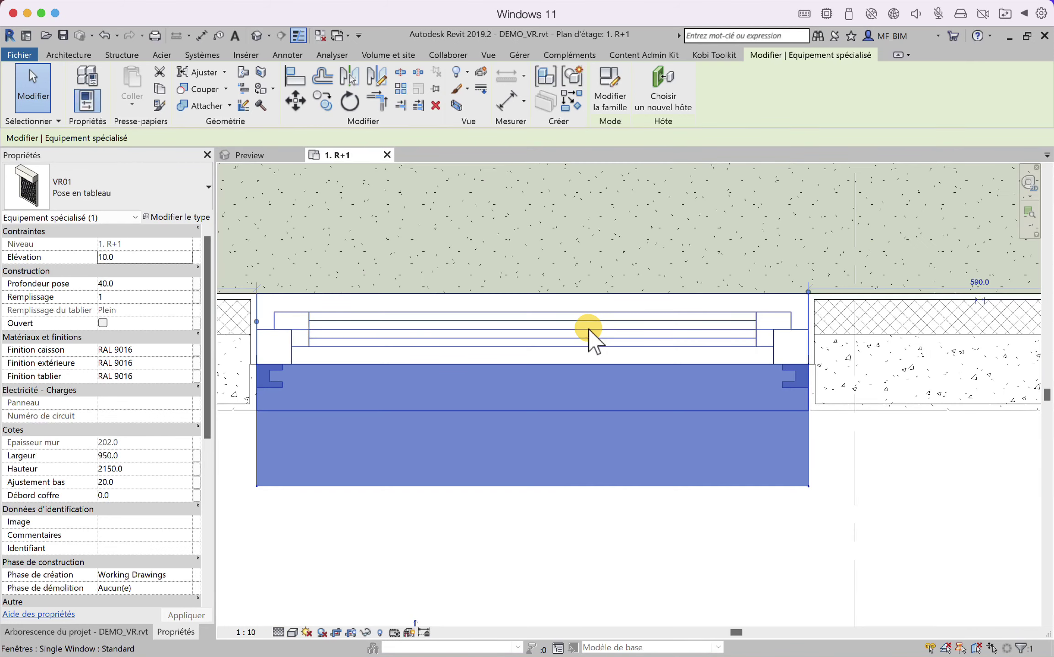
click(130, 191)
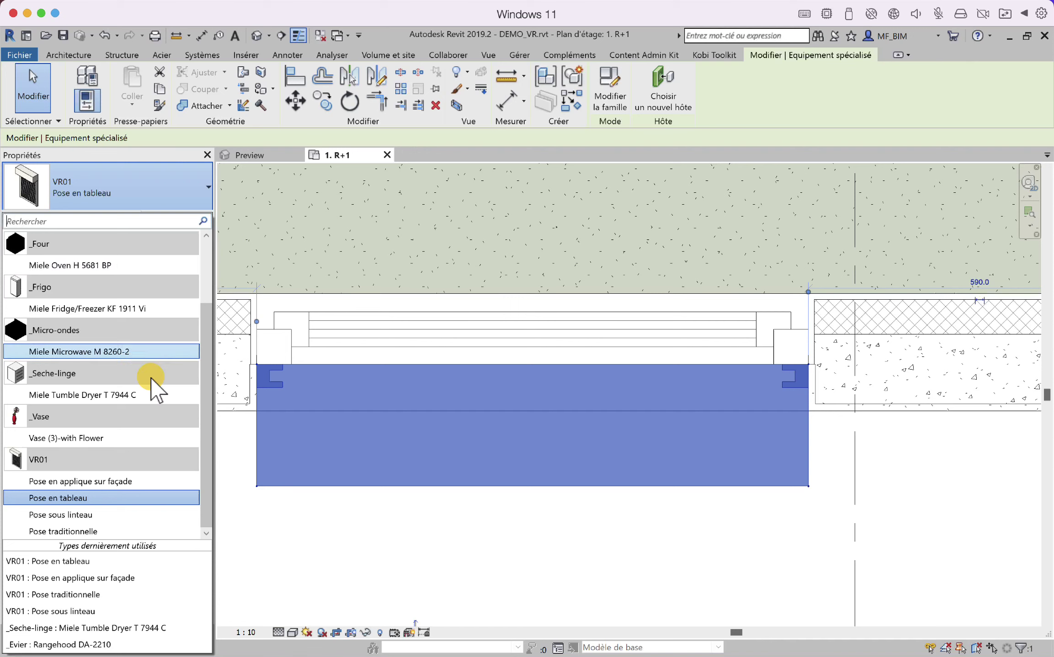
click(130, 525)
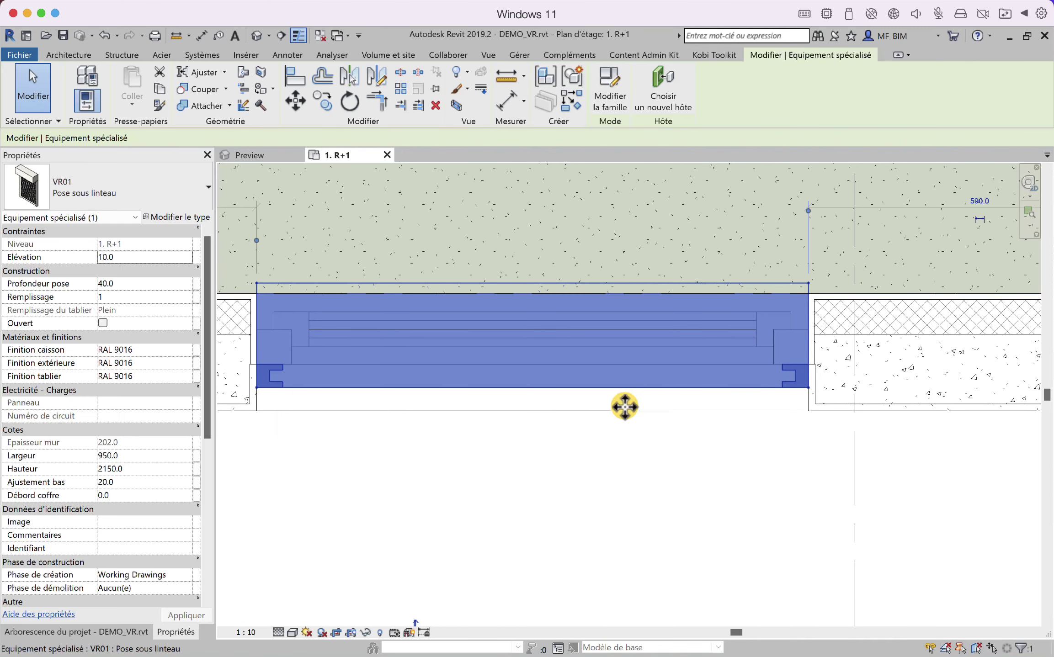
middle_drag(624, 406, 764, 600)
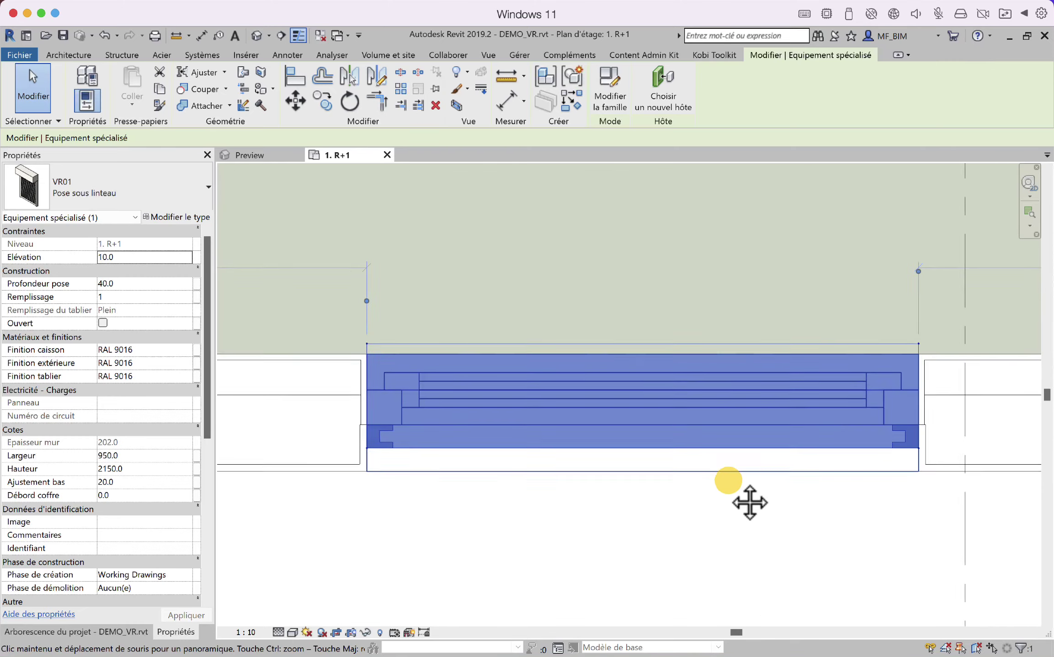
middle_drag(749, 502, 675, 513)
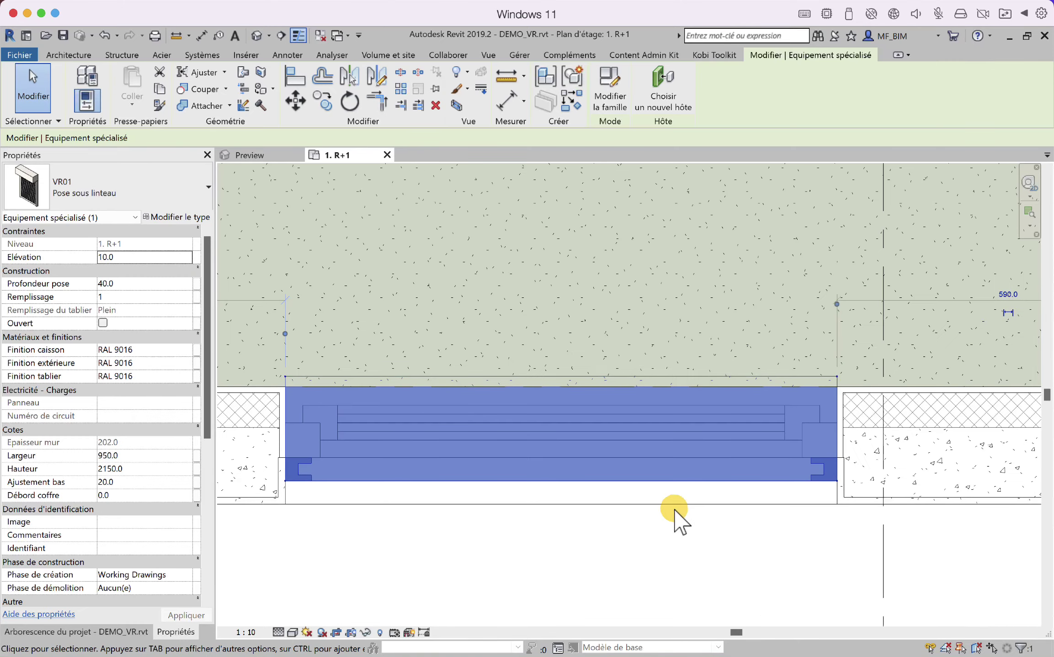
Orbit the 3D Preview around the Pose sous linteau shutter from outside and inside the room.
click(269, 157)
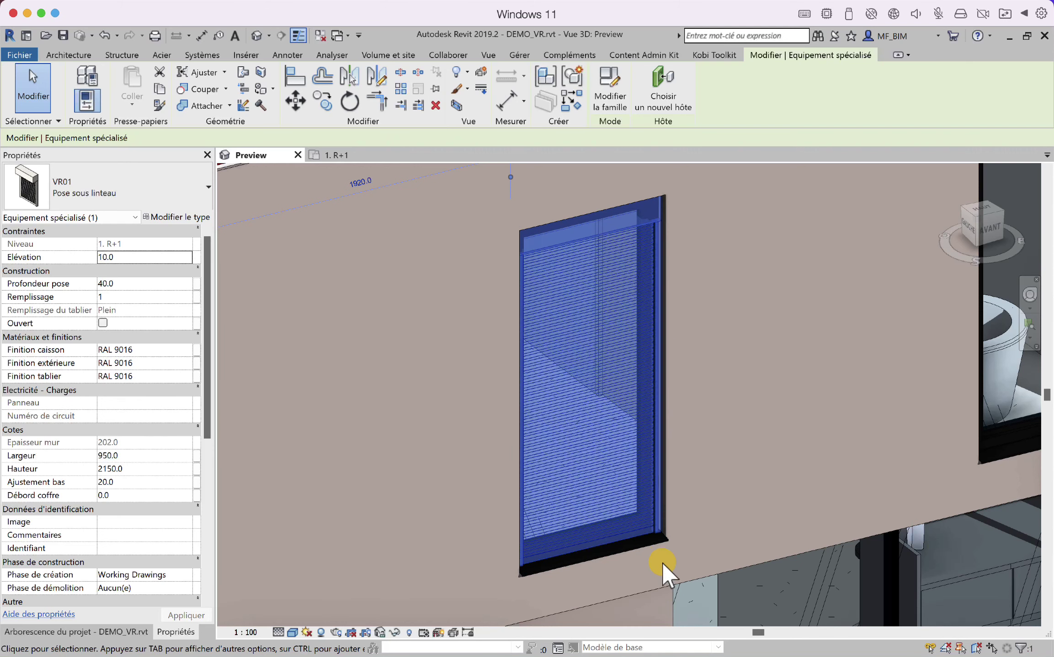
shift+middle_drag(578, 476, 596, 352)
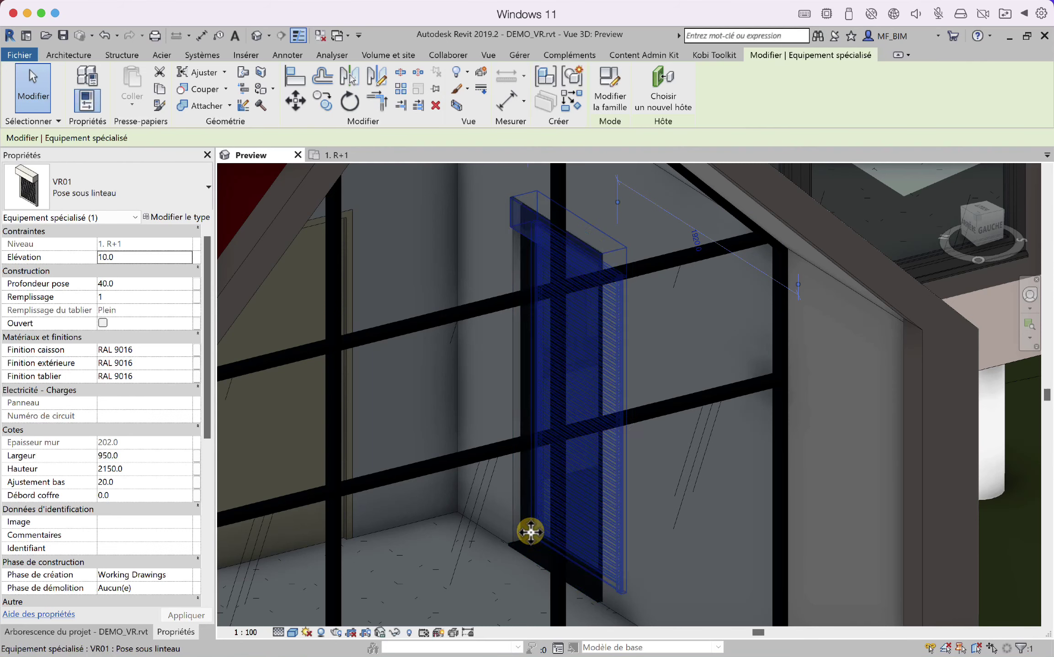
shift+middle_drag(804, 451, 544, 475)
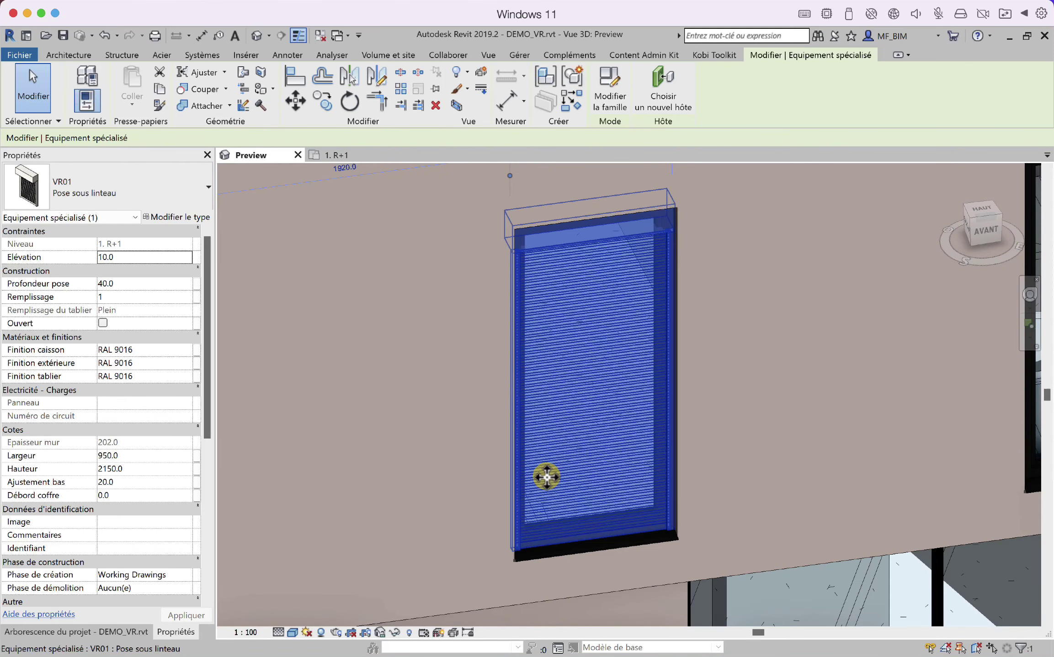
scroll(625, 487, down, 3)
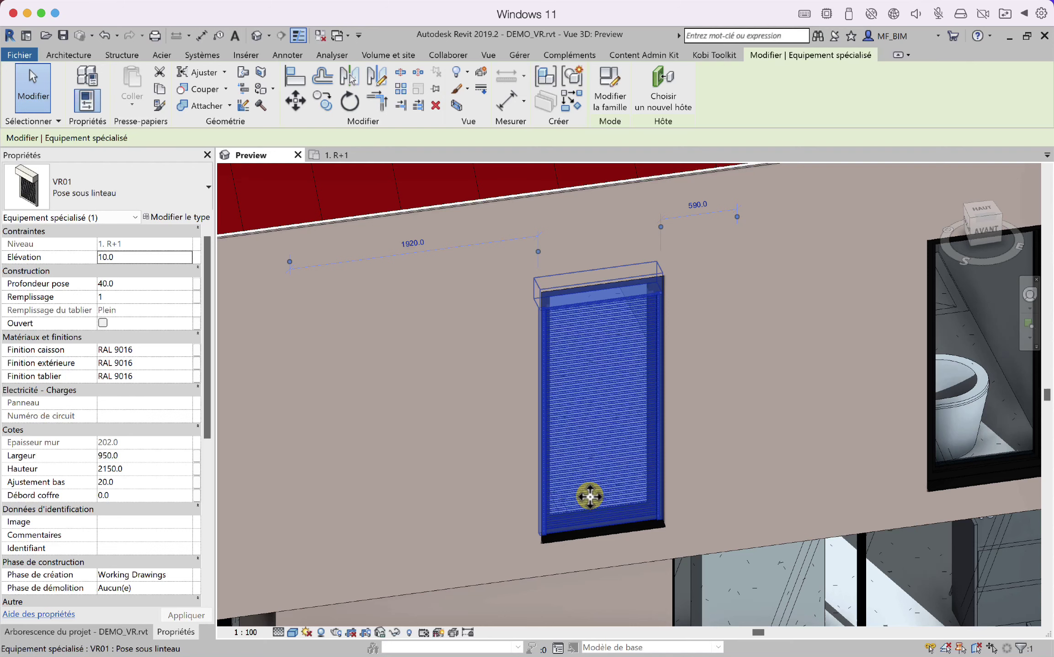
shift+middle_drag(589, 496, 644, 534)
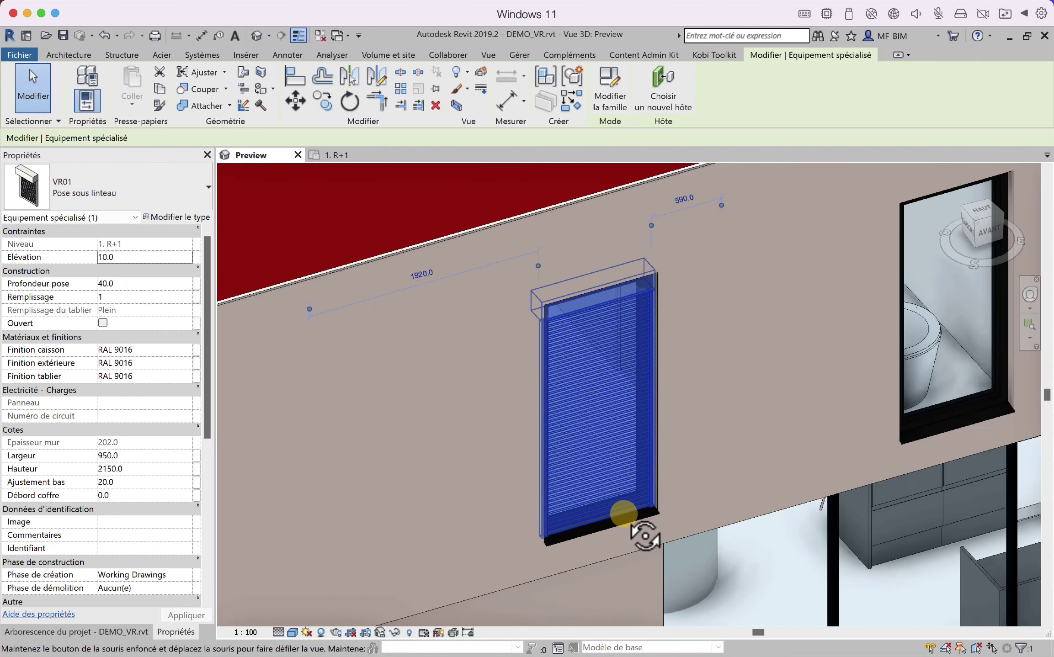
Switch the shutter to VR01 : Pose traditionnelle, then check the surrounding facade wall.
click(135, 181)
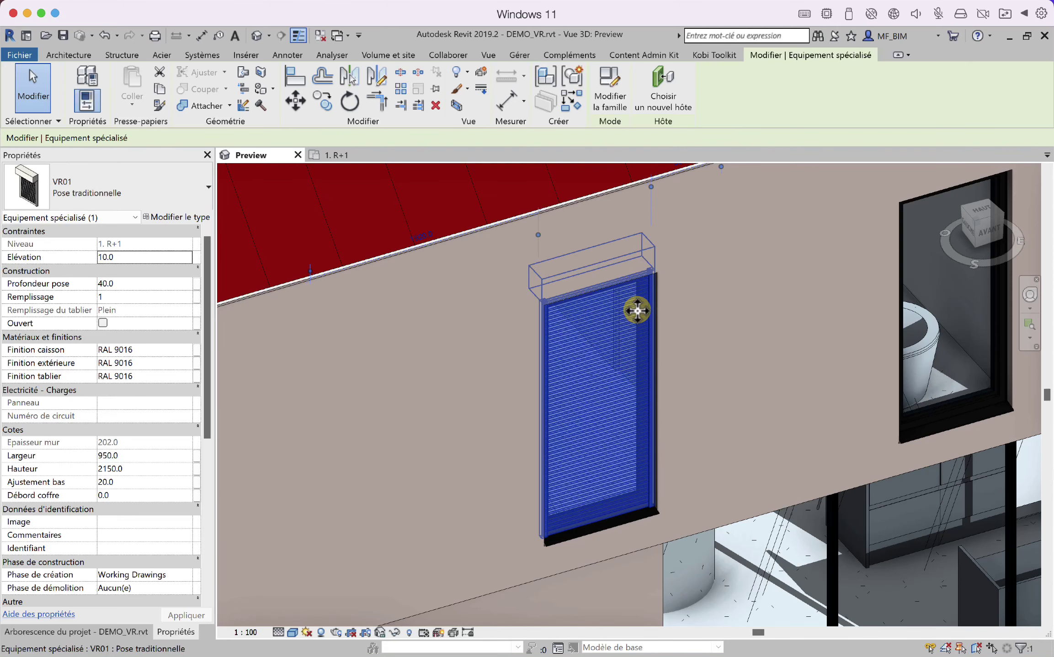
key(Escape)
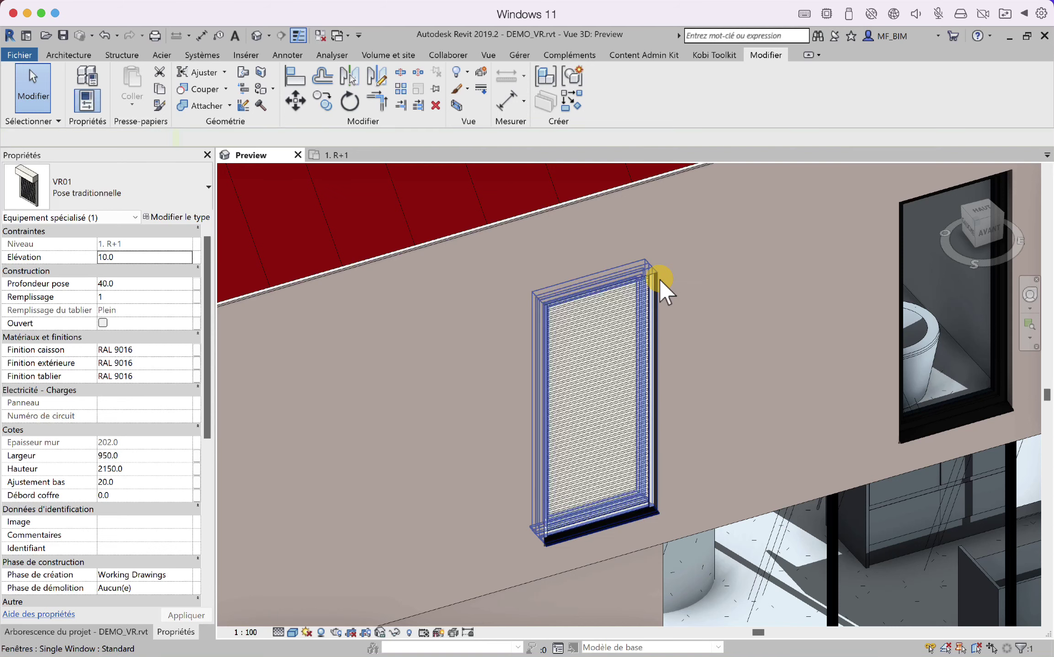
click(761, 517)
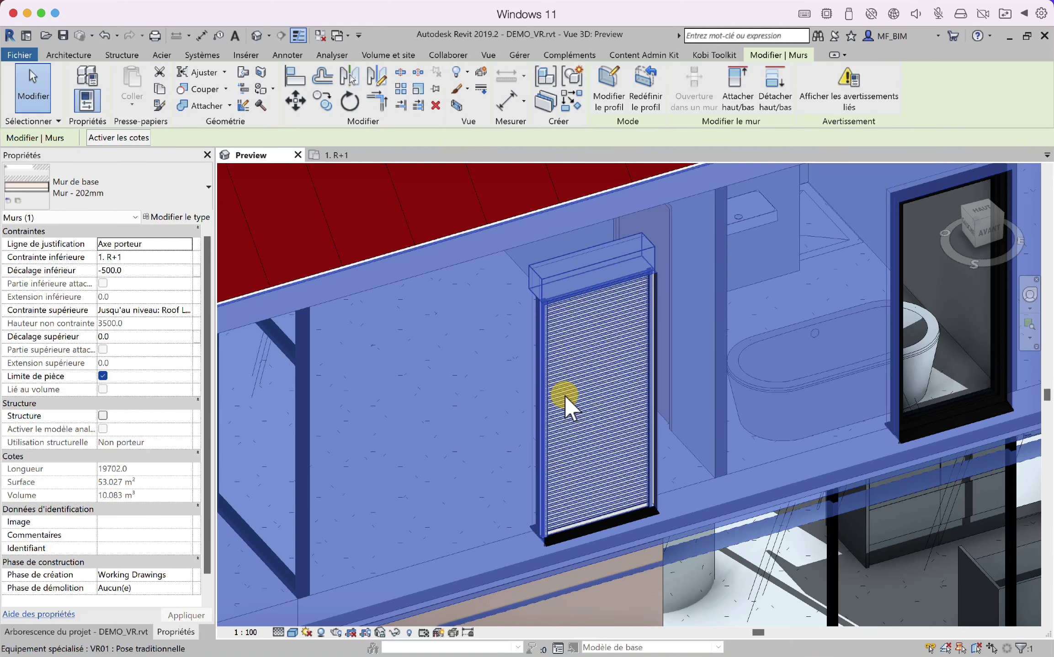
key(Escape)
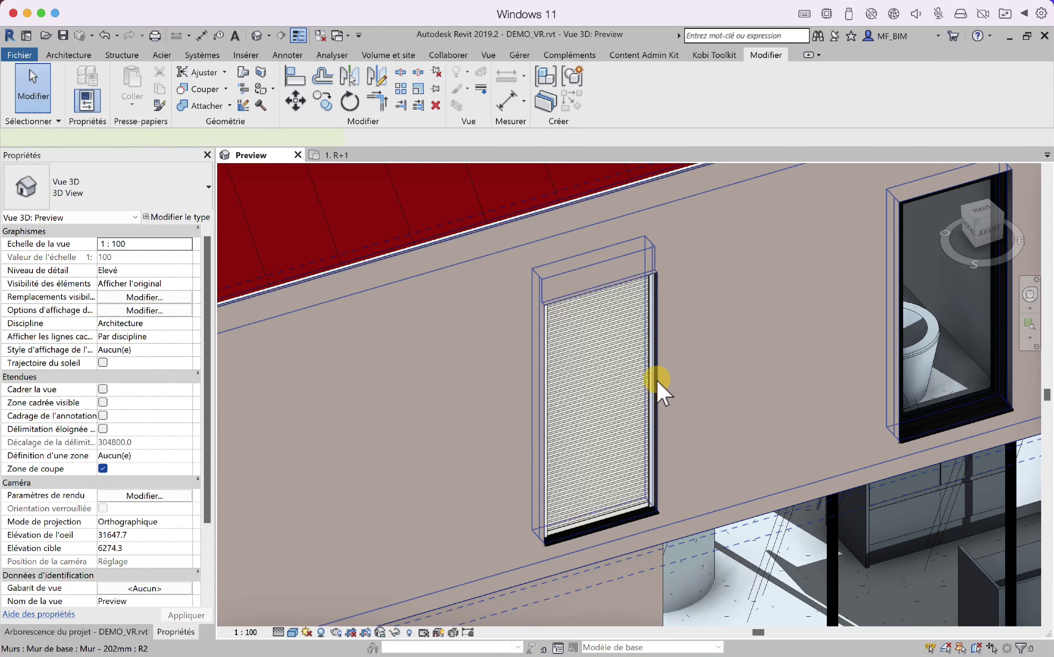
click(600, 271)
key(Escape)
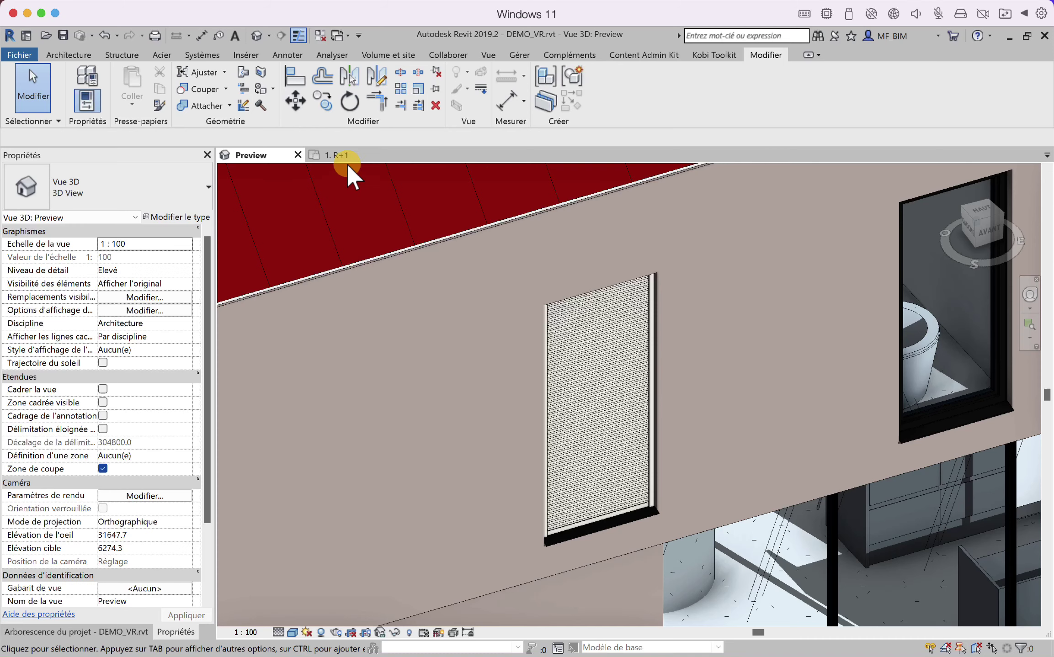
Select the shutter on the 1. R+1 plan and start a multiple copy (CO) from a base point on it.
click(346, 155)
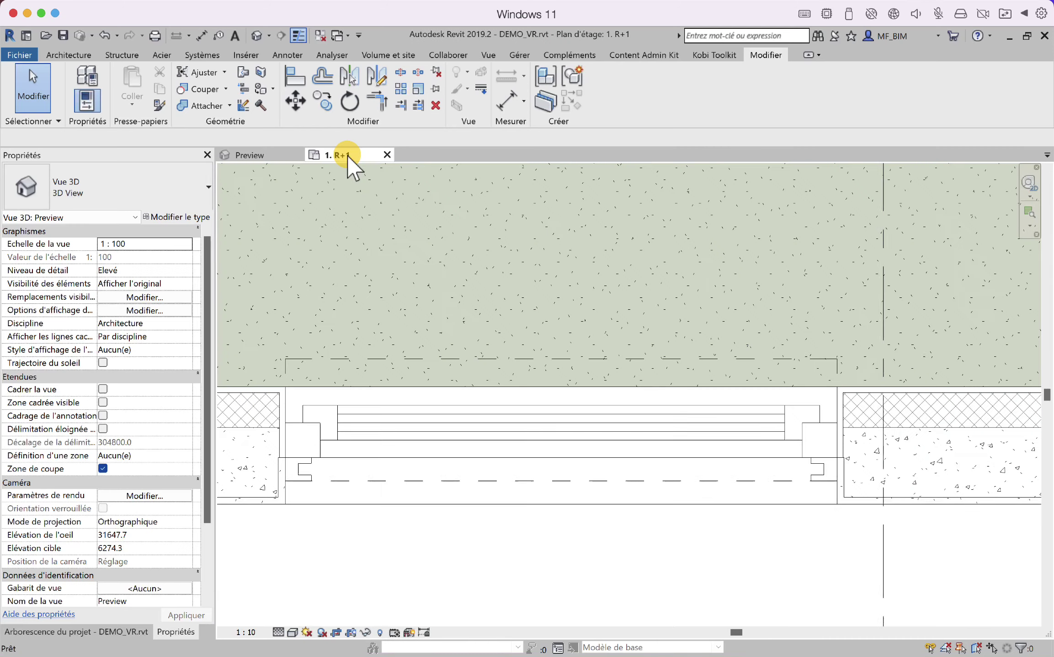
click(801, 483)
key(c)
key(o)
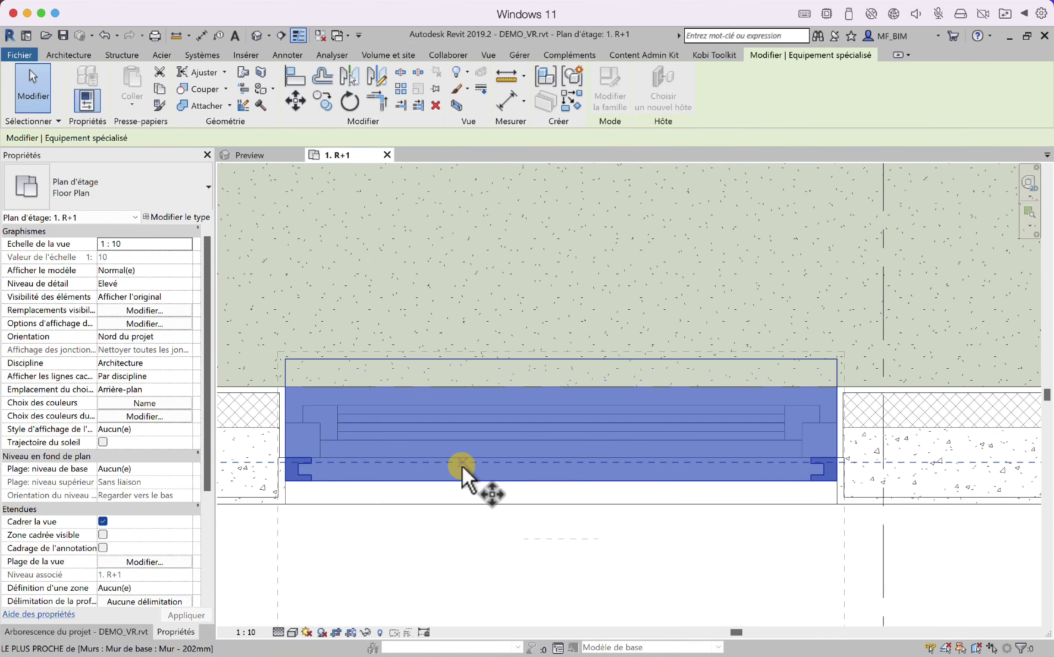
scroll(461, 466, down, 2)
scroll(461, 466, down, 1)
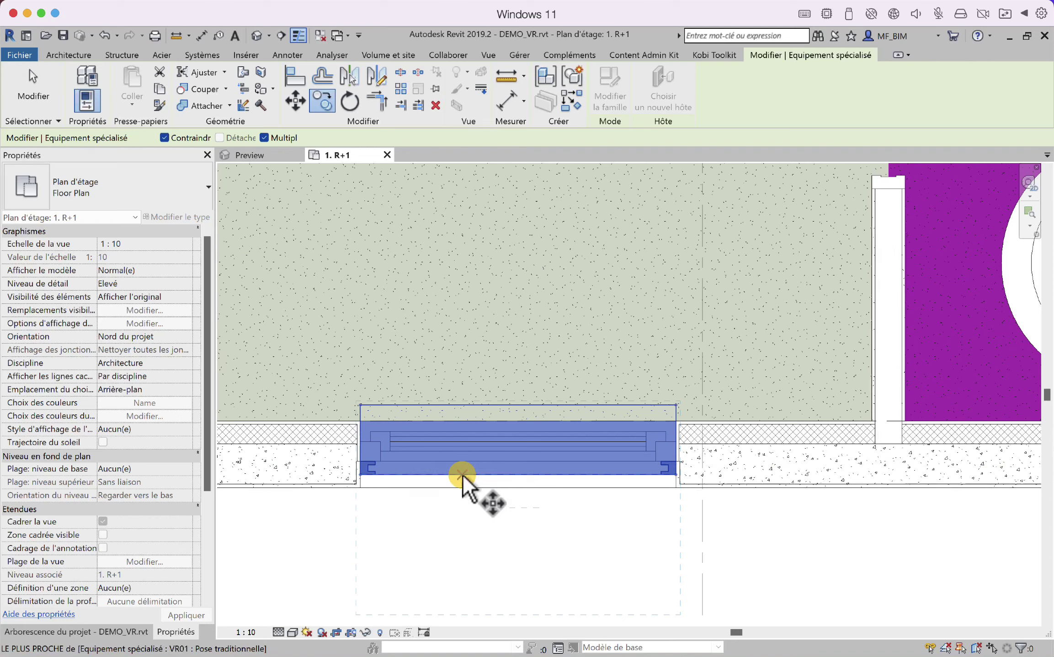
click(512, 476)
Place shutter copies at two further facade windows and at the bathroom window.
scroll(500, 482, down, 4)
middle_drag(699, 500, 329, 534)
click(661, 488)
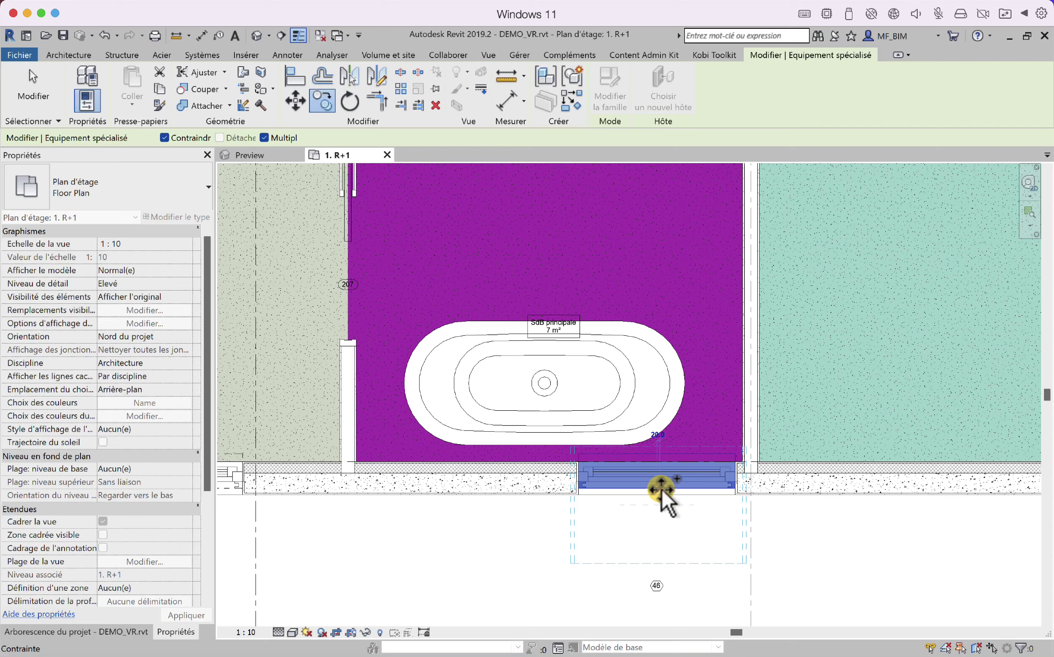
middle_drag(661, 487, 548, 529)
middle_drag(914, 507, 569, 508)
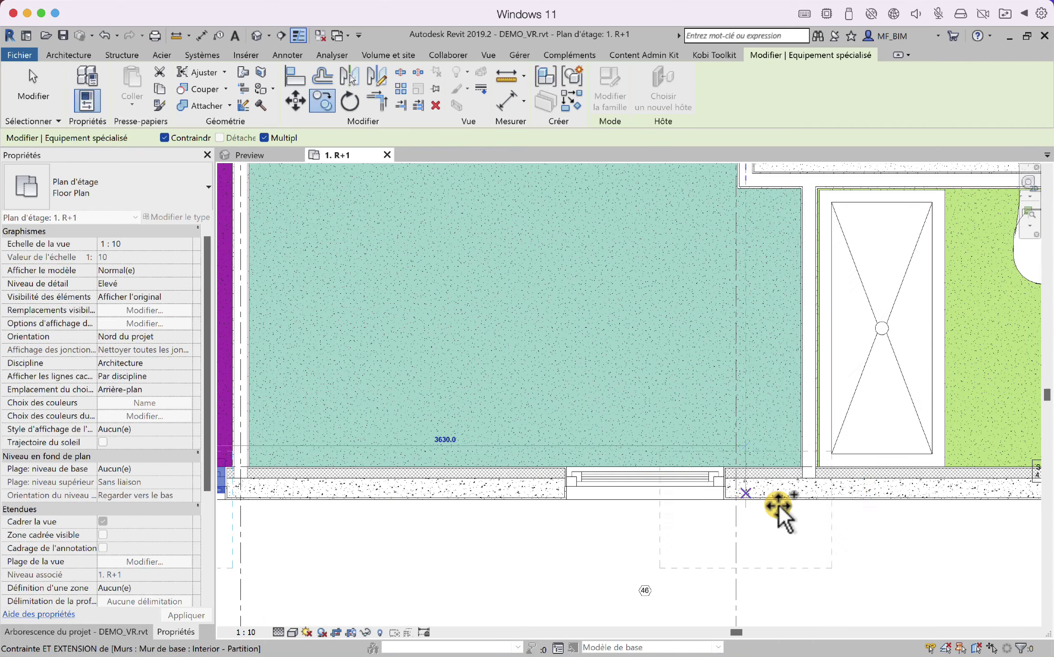
click(645, 493)
middle_drag(839, 521, 350, 556)
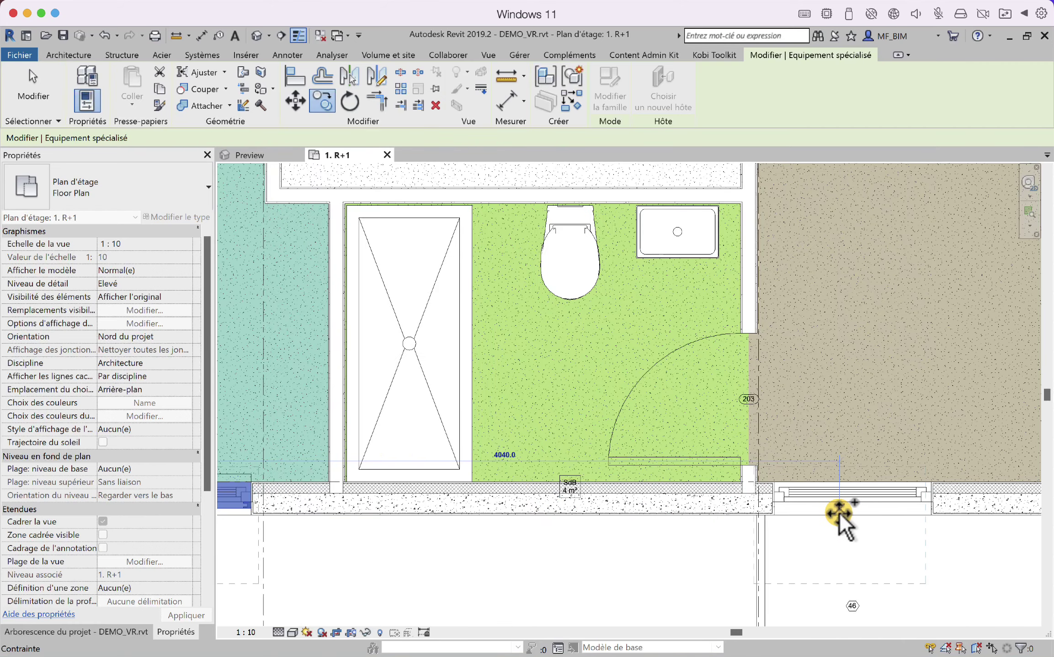
click(852, 513)
key(Escape)
key(Escape)
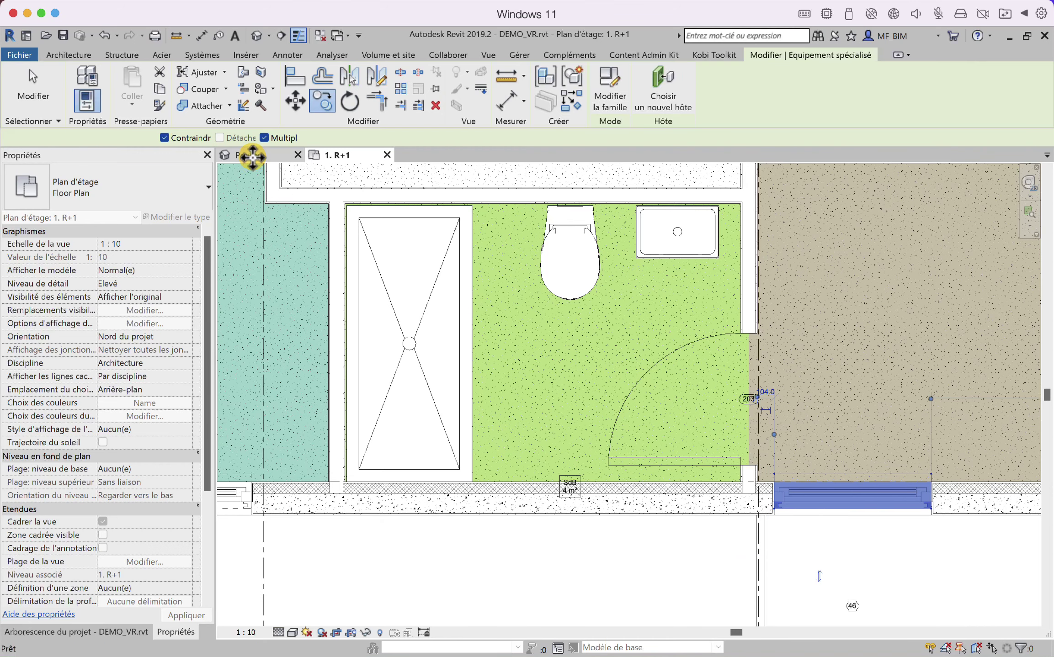
Switch to the 3D Preview and frame the R+1 facade windows.
click(268, 162)
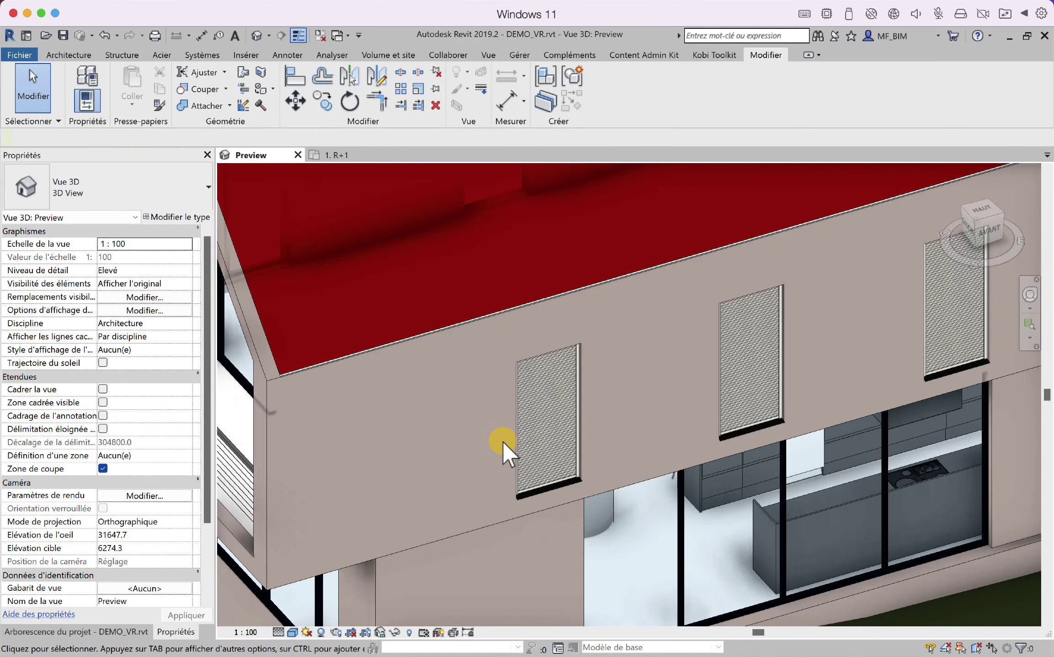
scroll(502, 441, down, 3)
middle_drag(788, 405, 550, 475)
scroll(604, 441, up, 3)
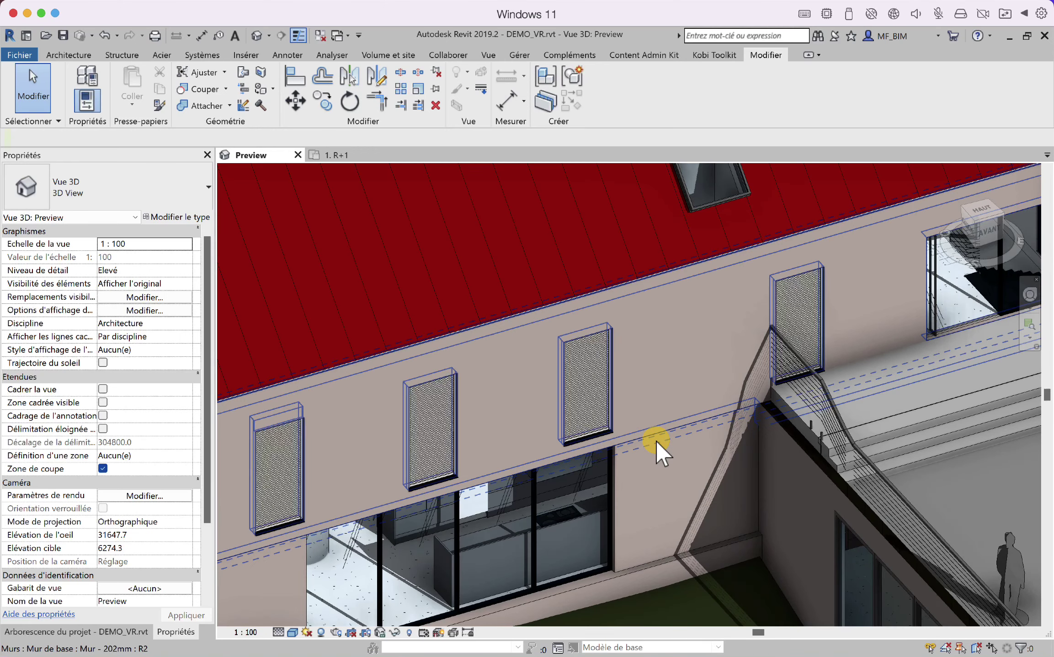
Cut the facade wall with the middle and left shutters using Cut Geometry.
key(p)
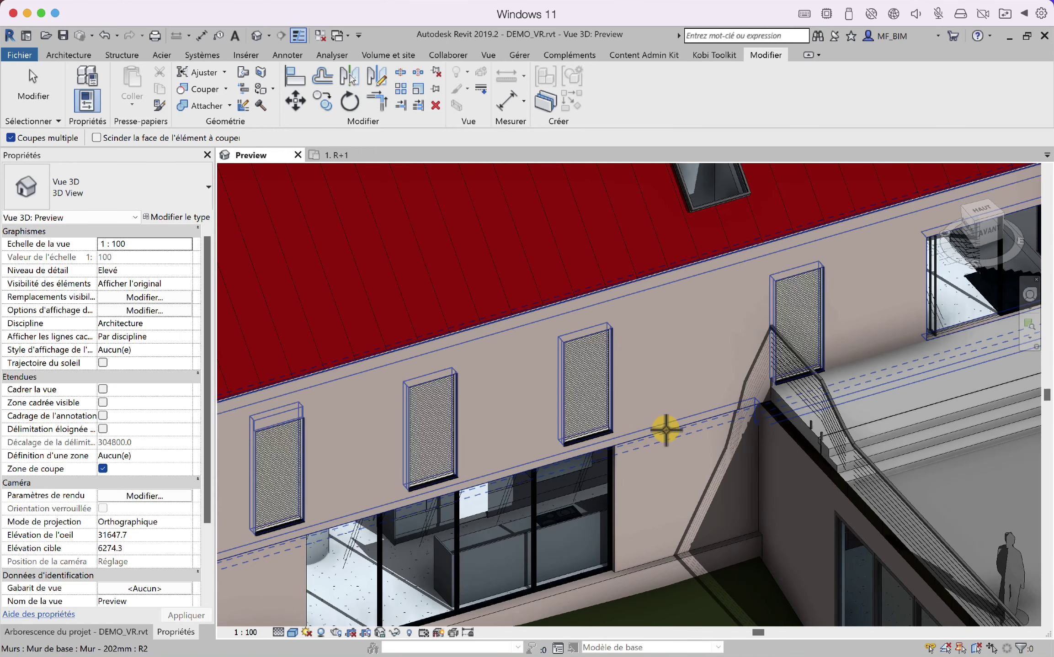
click(670, 424)
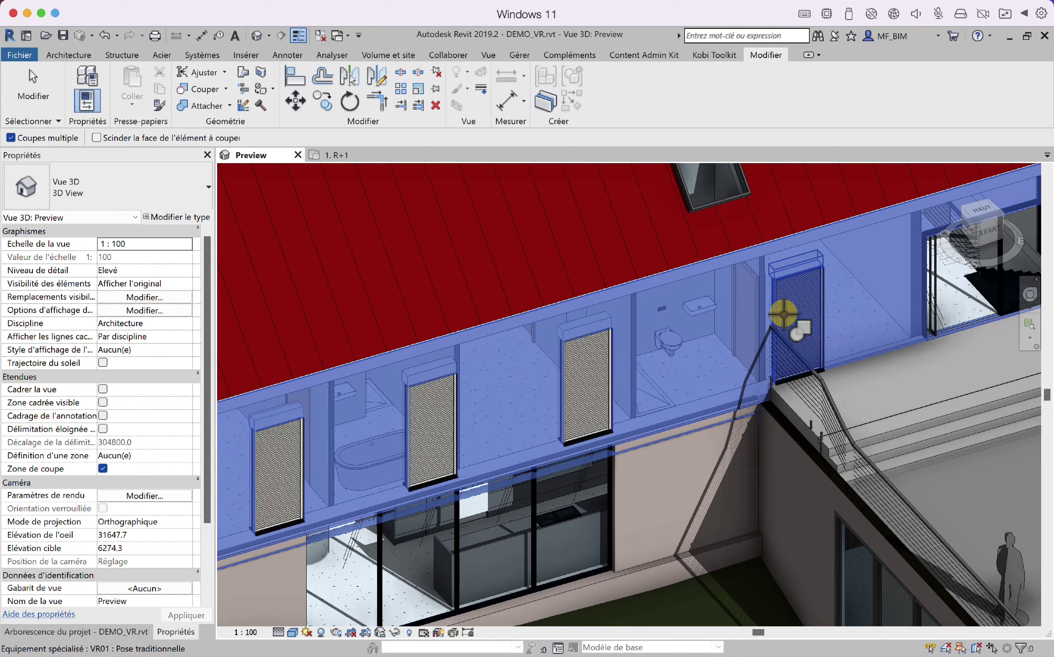
click(782, 315)
click(567, 369)
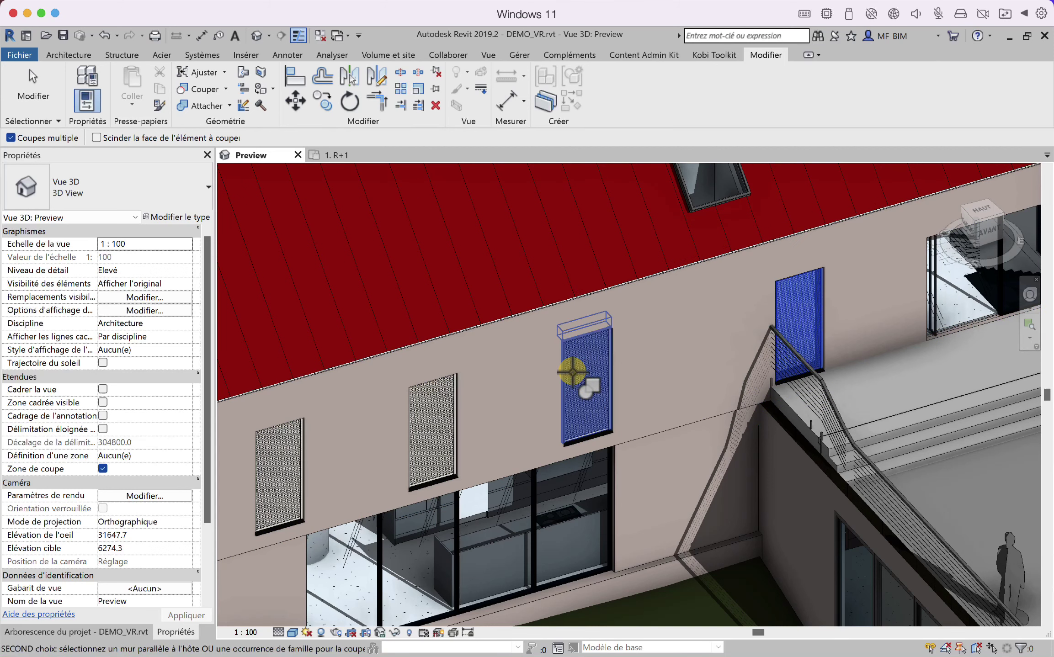
click(467, 414)
key(Escape)
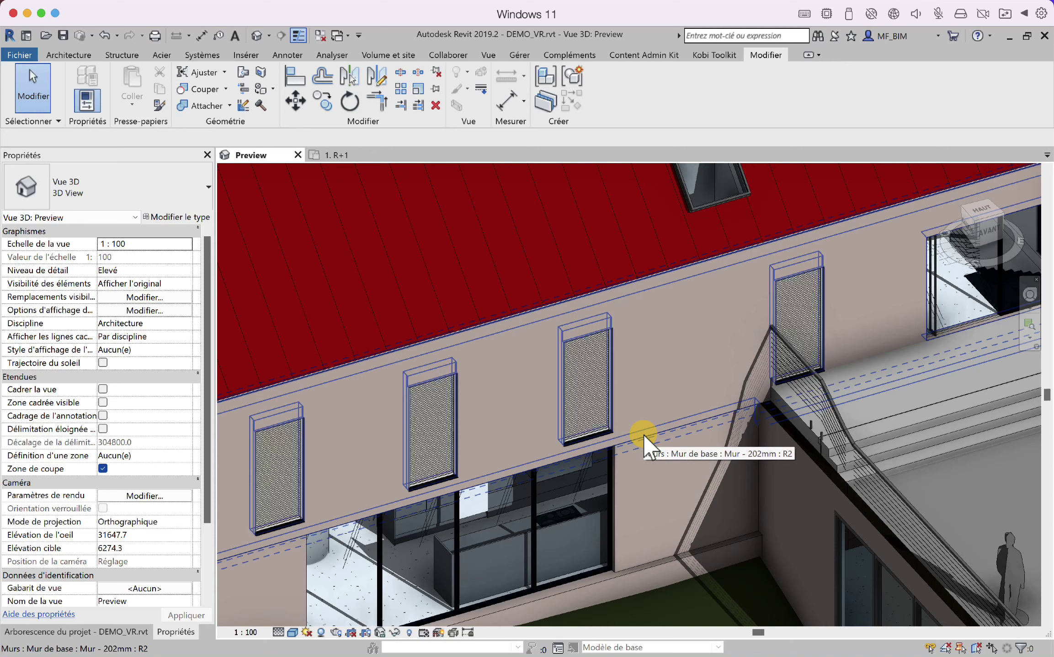
Select the four R+1 shutters and raise their Remplissage from 1 to 2.
click(643, 434)
key(Escape)
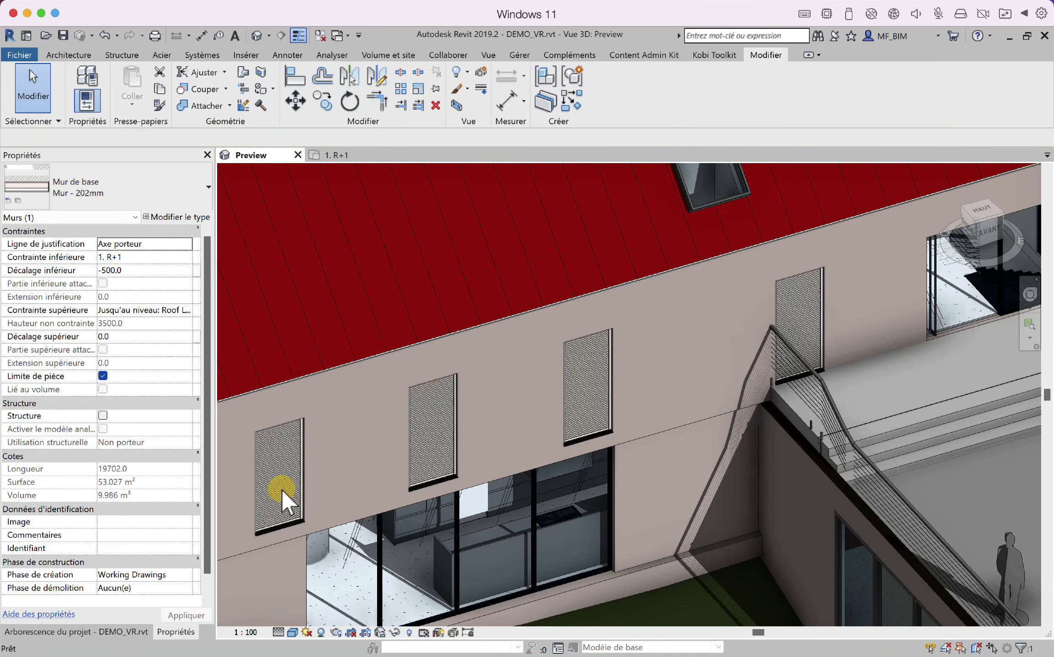
click(287, 484)
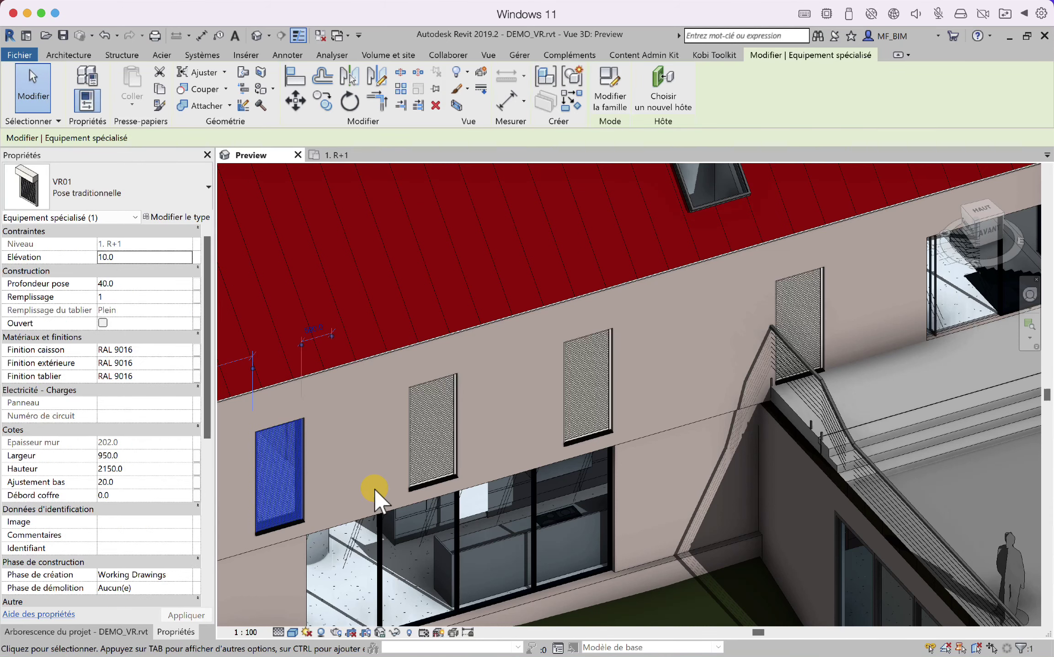
middle_drag(437, 498, 500, 507)
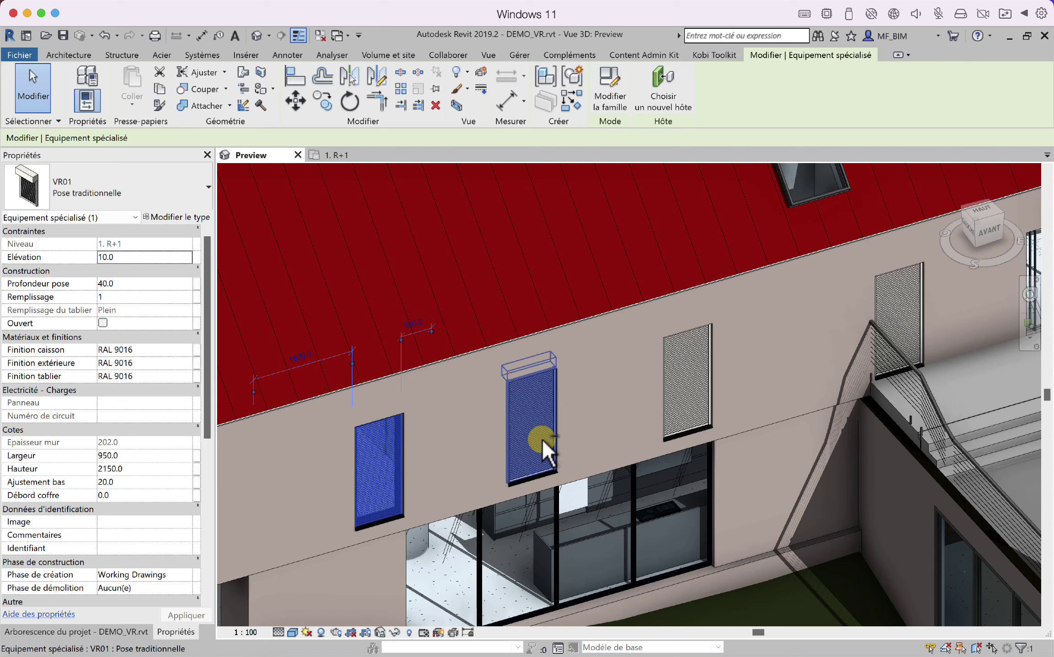
ctrl+click(538, 440)
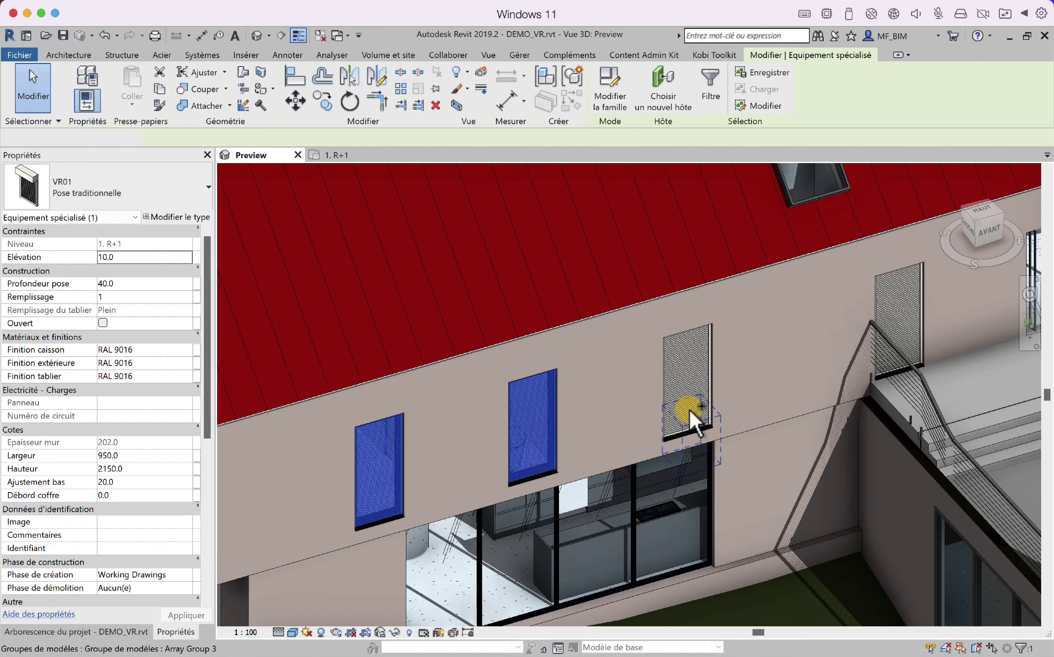
ctrl+click(688, 409)
click(695, 365)
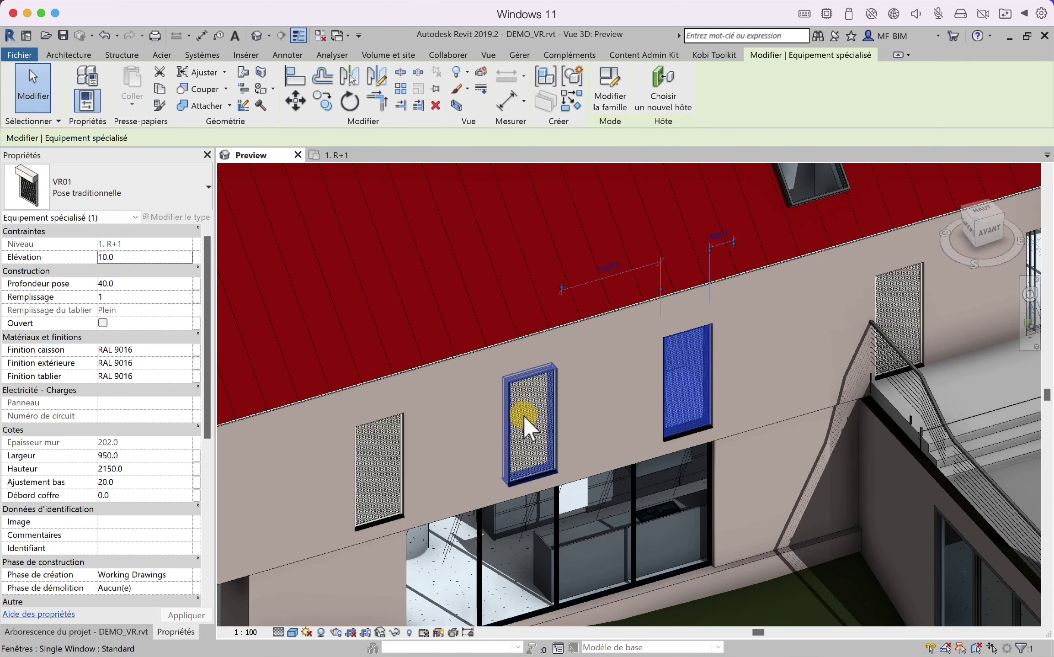
ctrl+click(385, 445)
ctrl+click(899, 303)
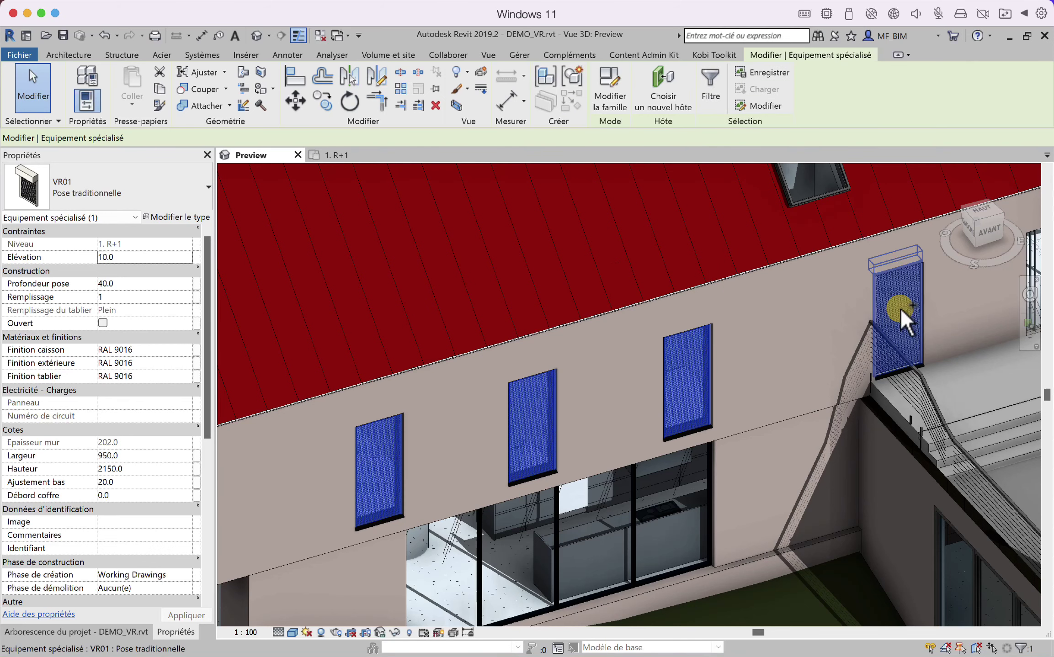
ctrl+click(529, 381)
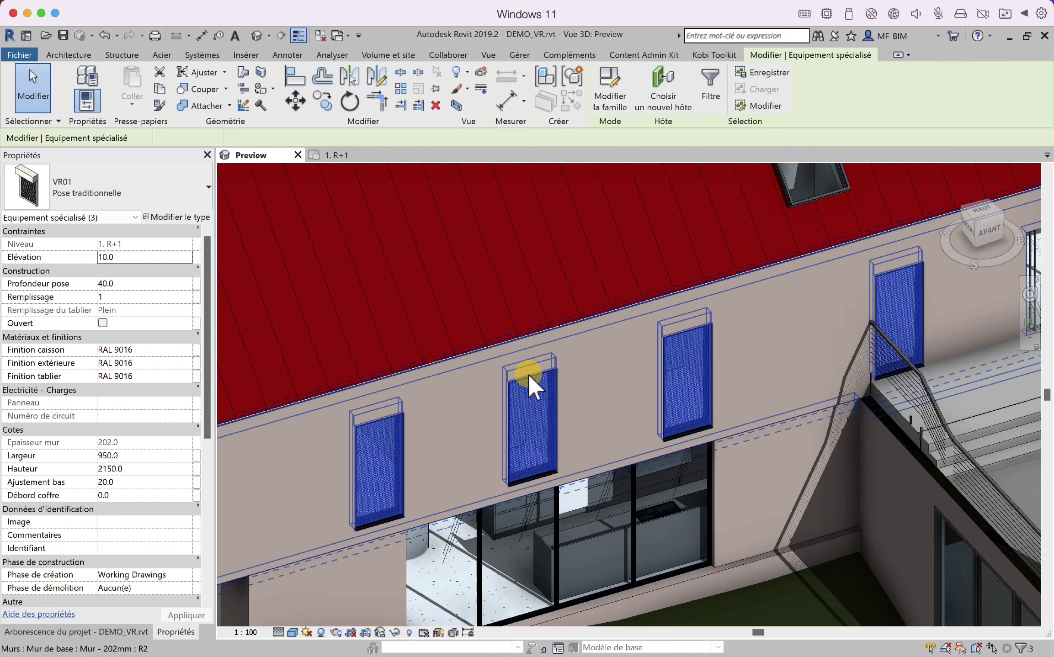
click(188, 295)
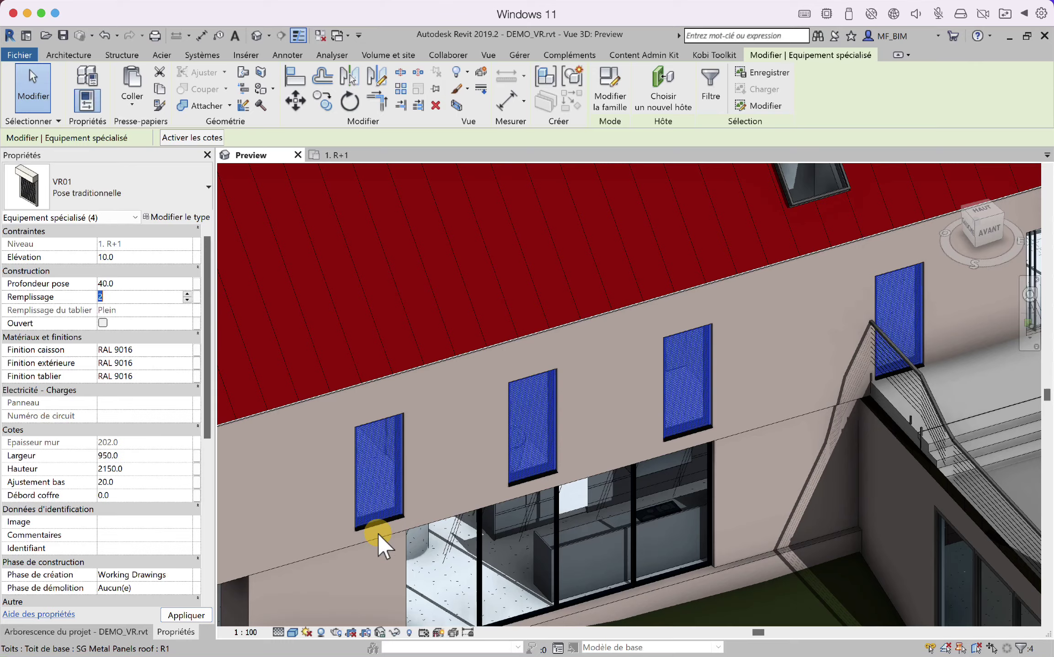
scroll(377, 533, up, 5)
Try Remplissage 3 on the middle shutter, giving it a plain apron.
key(Escape)
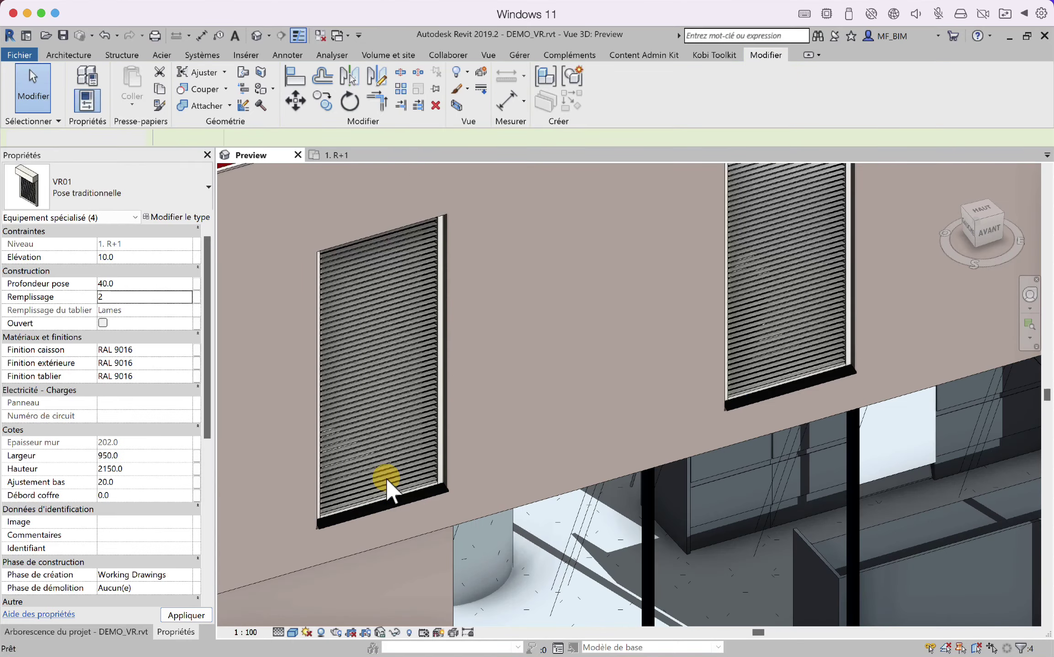
shift+middle_drag(423, 486, 447, 486)
scroll(368, 488, down, 3)
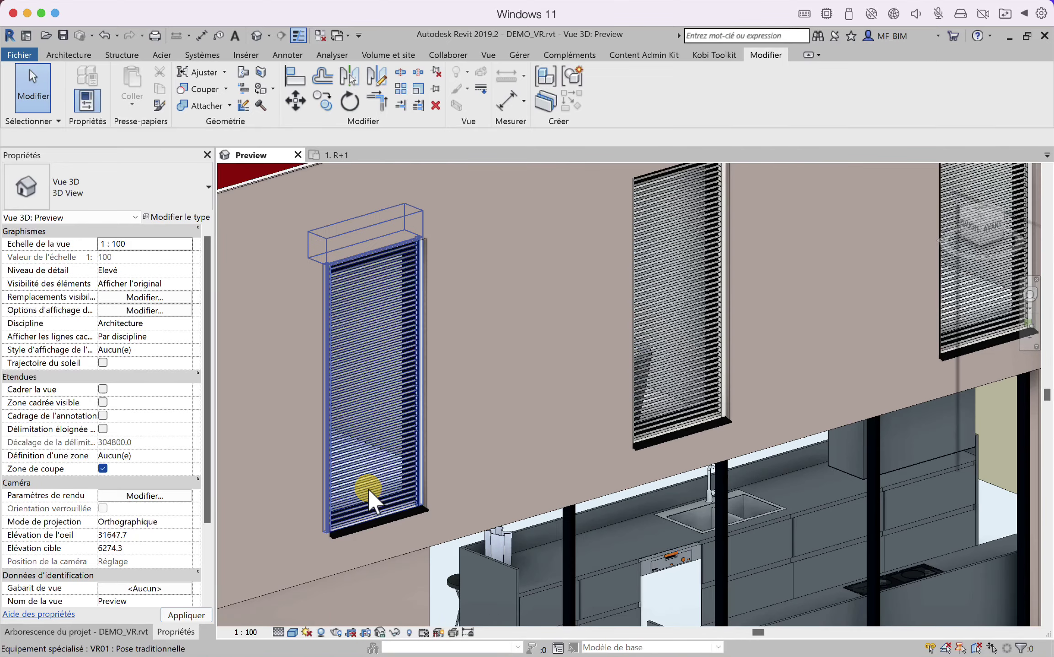
scroll(587, 432, down, 4)
scroll(668, 414, up, 3)
scroll(548, 374, up, 1)
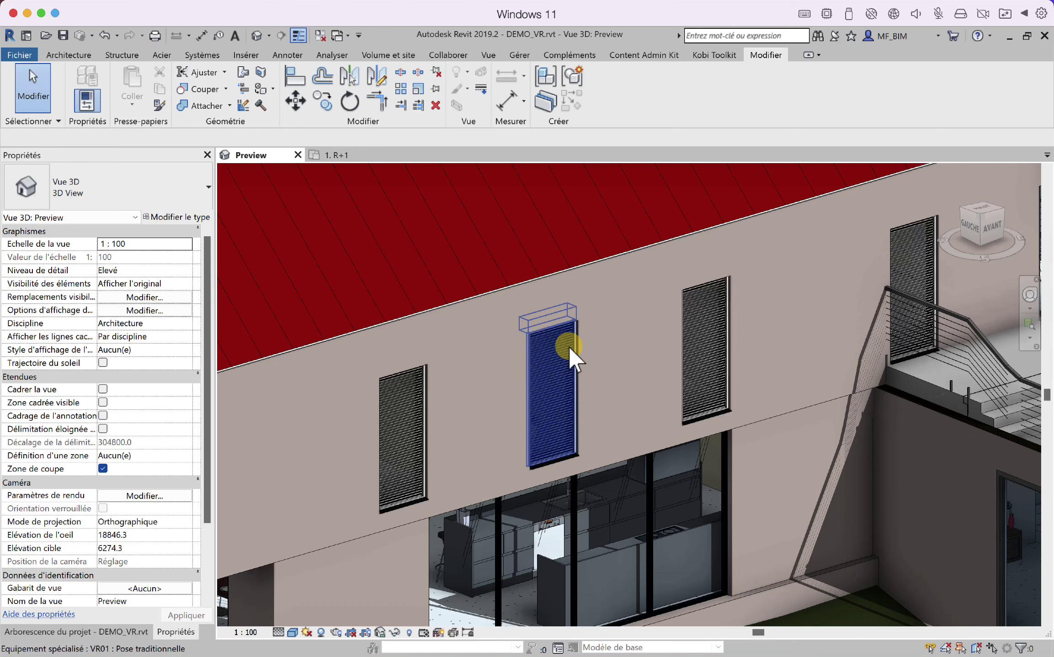
click(569, 346)
scroll(566, 348, up, 2)
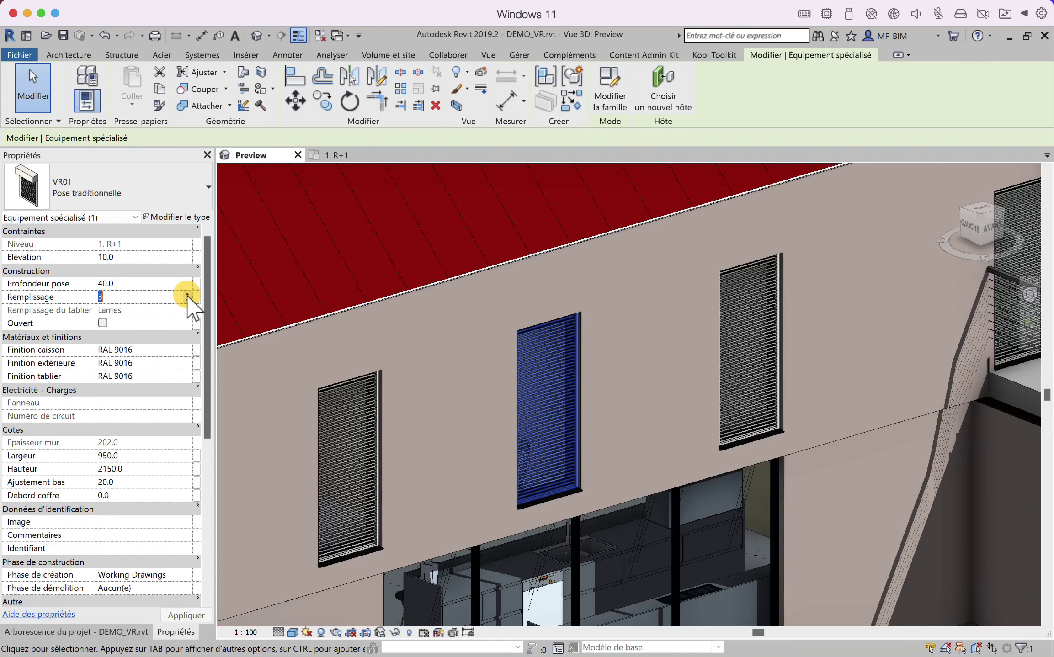
click(584, 491)
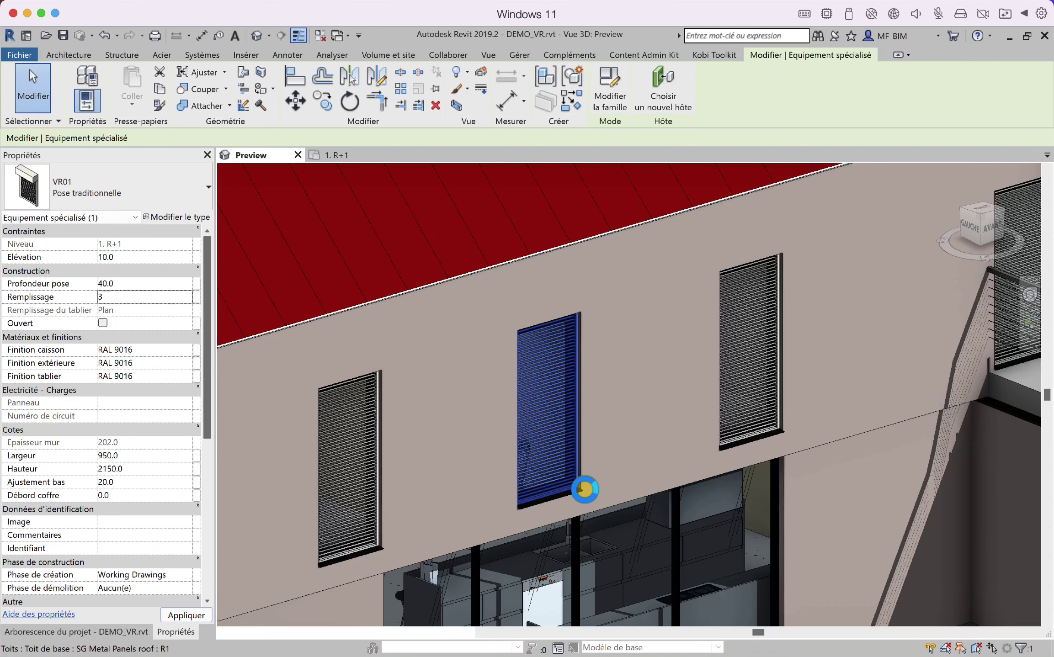
scroll(567, 489, up, 3)
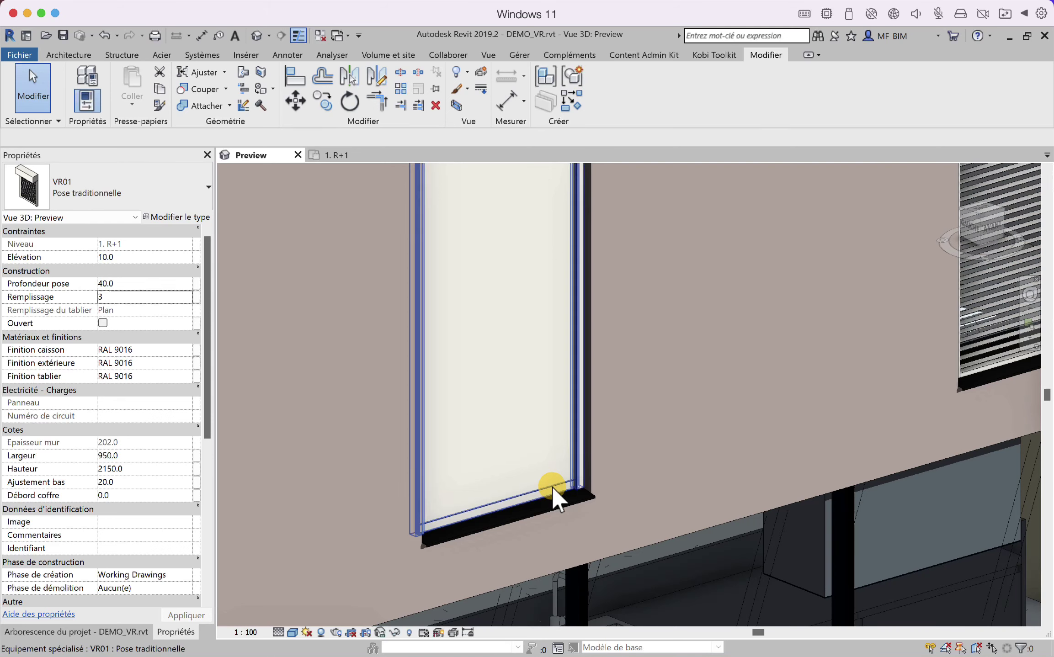
Set that shutter's Remplissage back to 2 to restore the slats, then select the left shutter.
key(Escape)
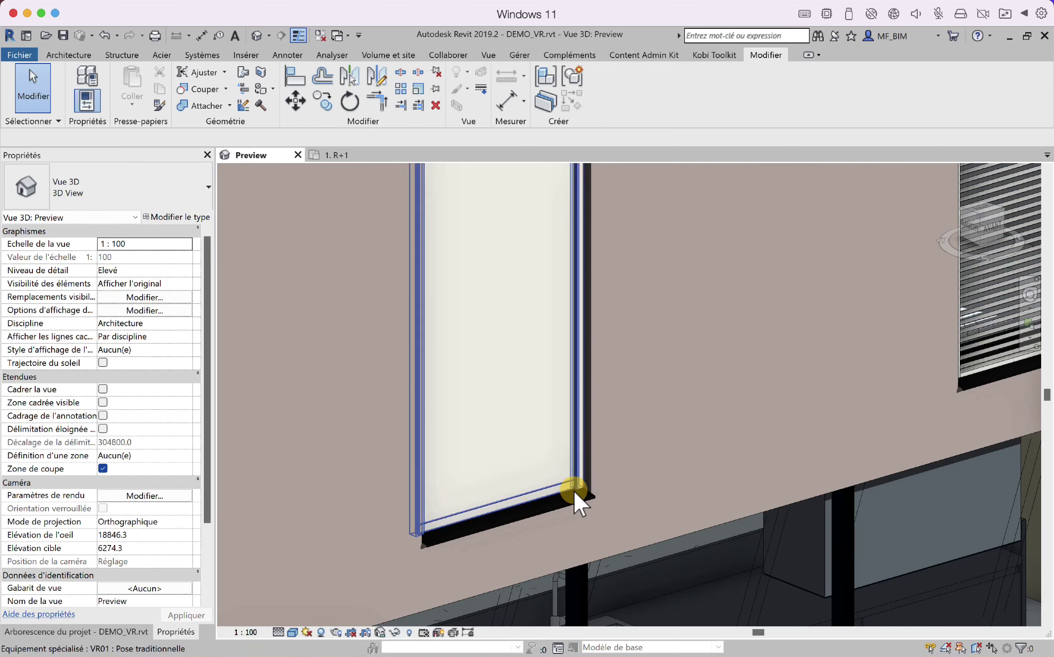
scroll(518, 491, down, 1)
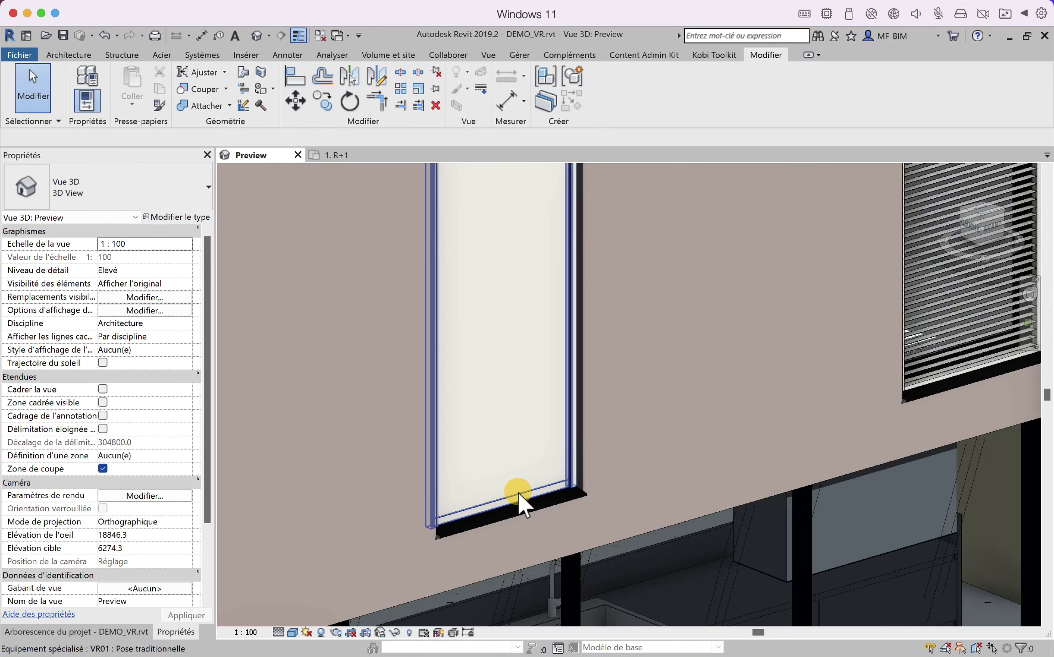
click(544, 486)
scroll(543, 486, down, 4)
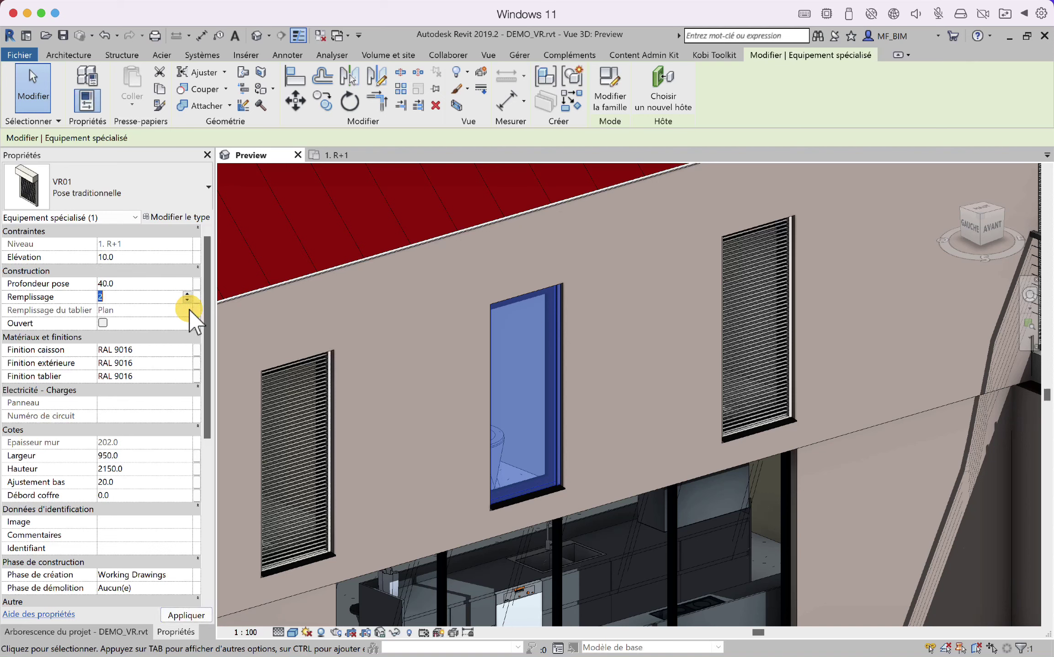
click(287, 454)
click(309, 487)
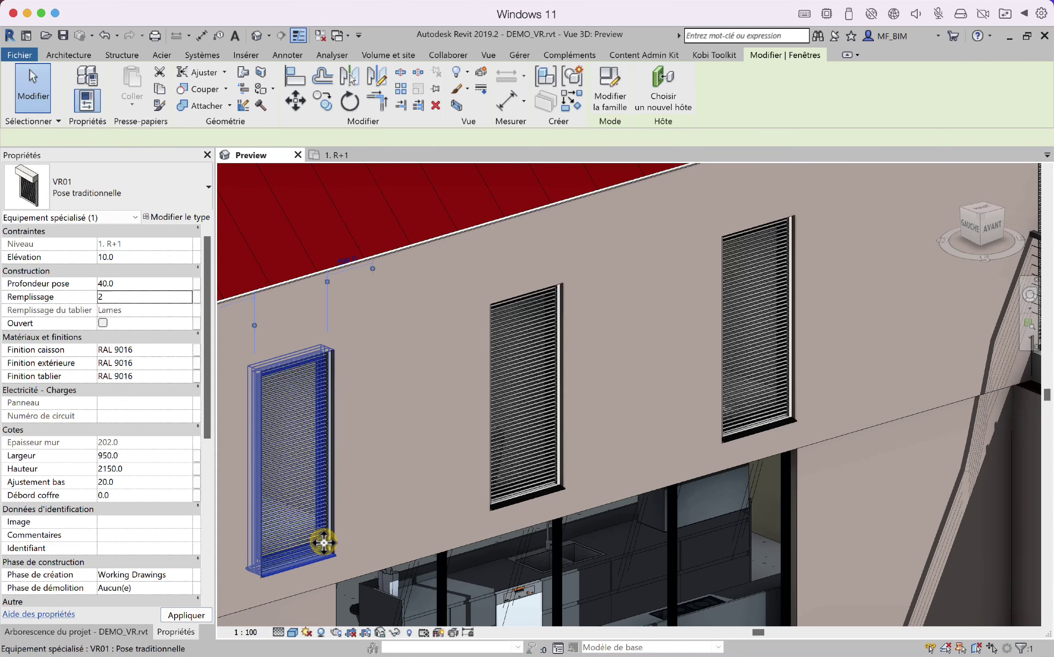
key(Escape)
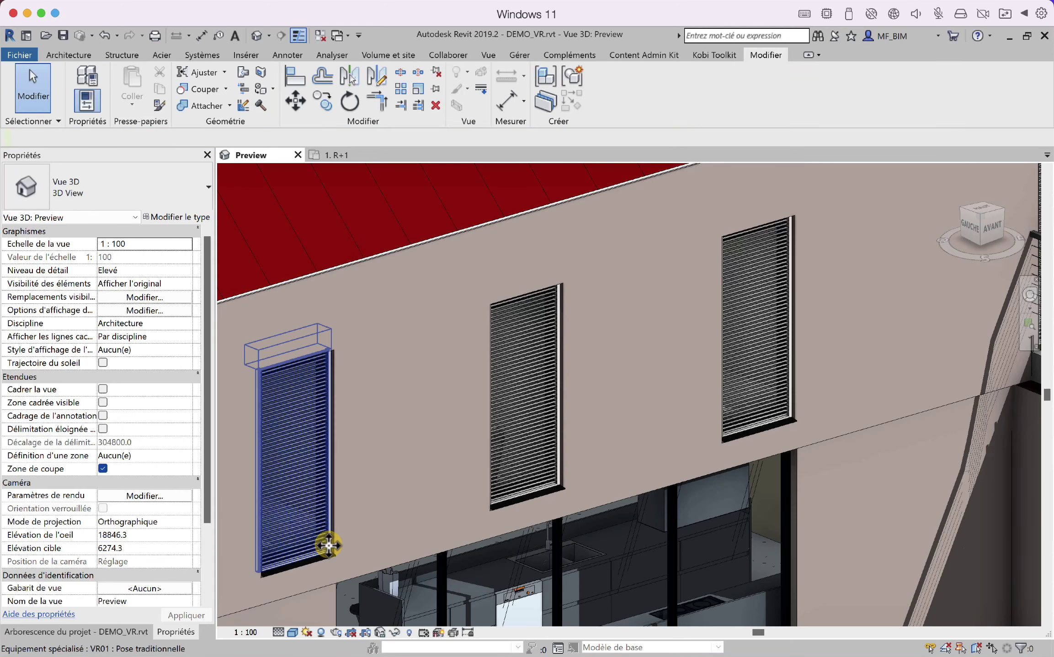
click(328, 544)
scroll(348, 542, down, 3)
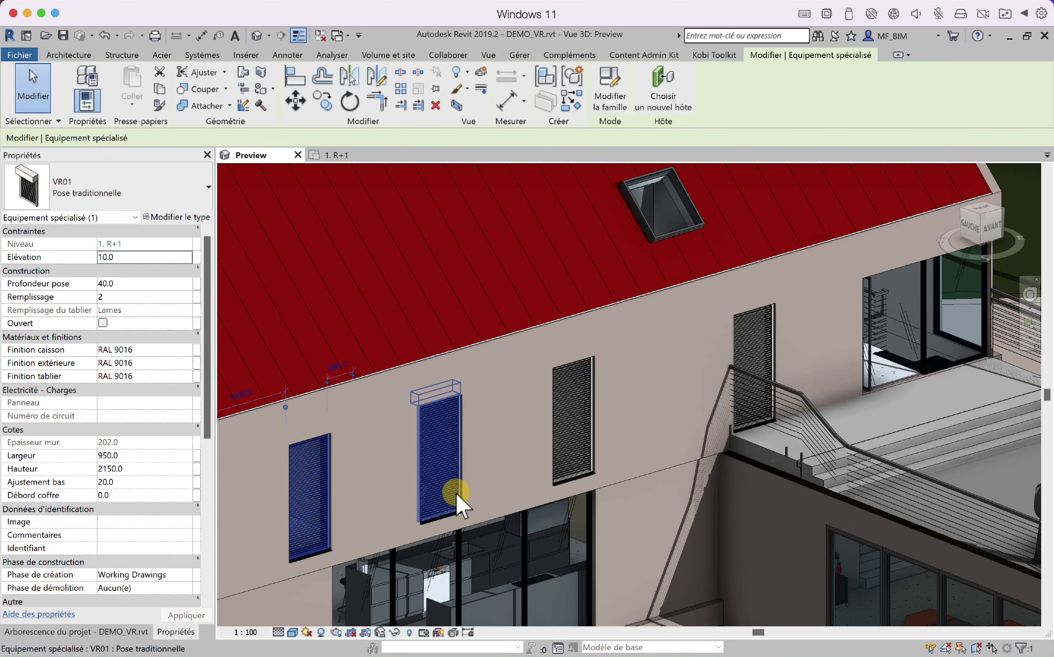
Select every VR01 shutter visible in the 3D view with Select All Instances, then zoom in.
ctrl+click(575, 451)
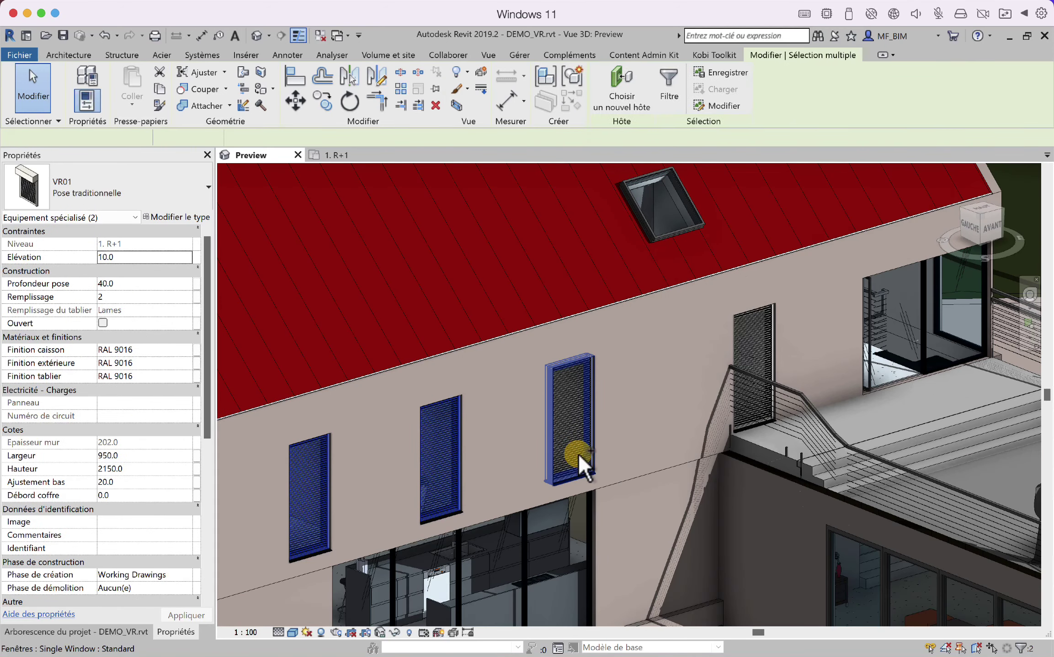
key(Escape)
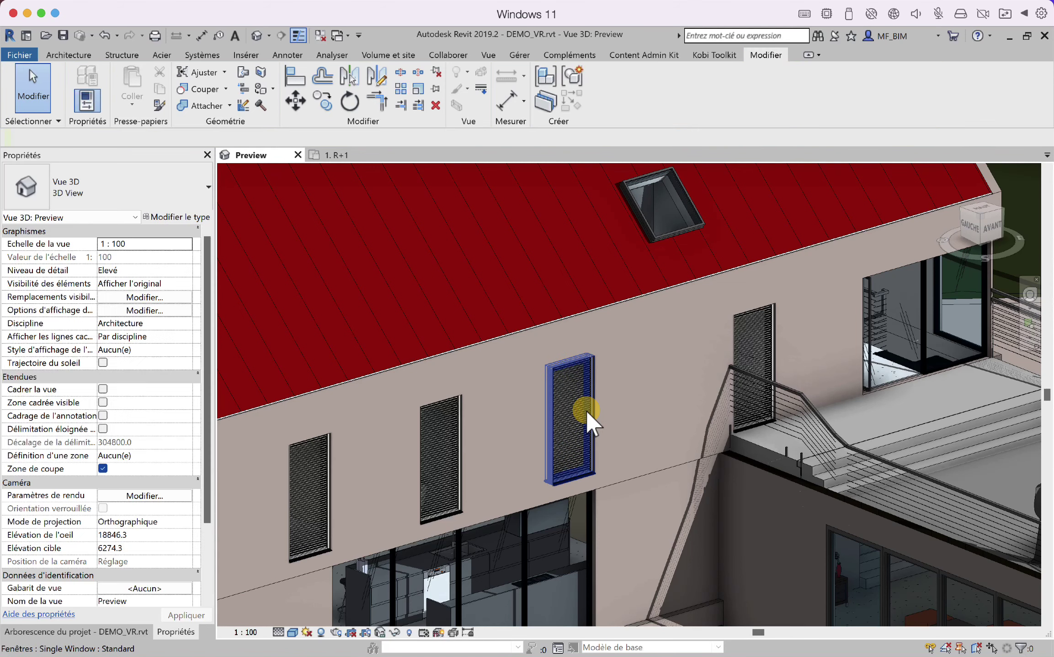
click(585, 412)
right_click(585, 412)
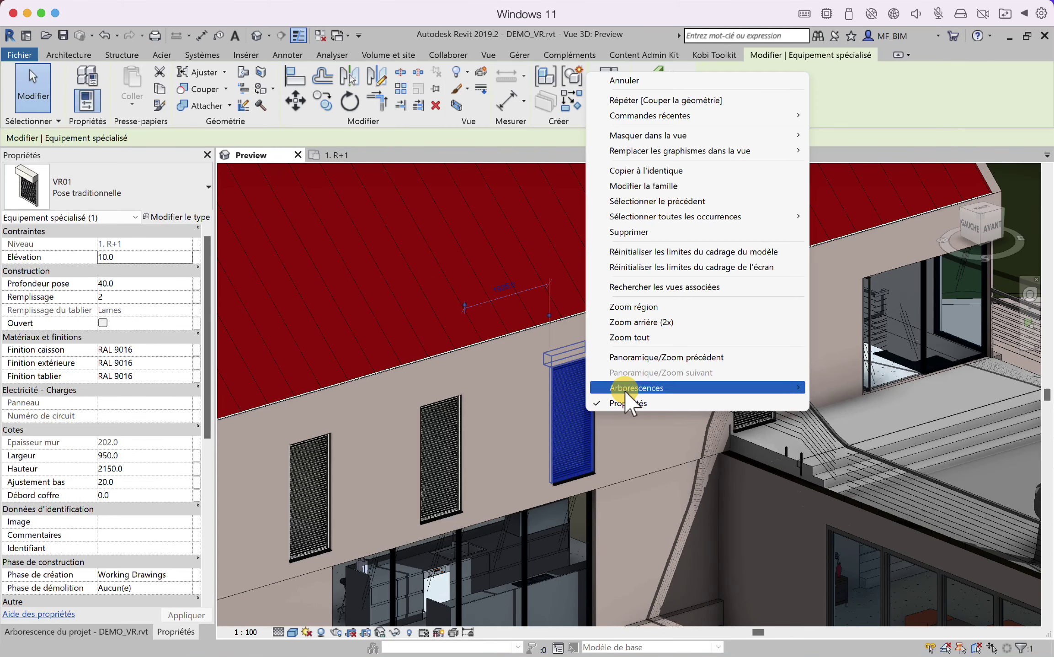
mouse_move(731, 216)
click(853, 215)
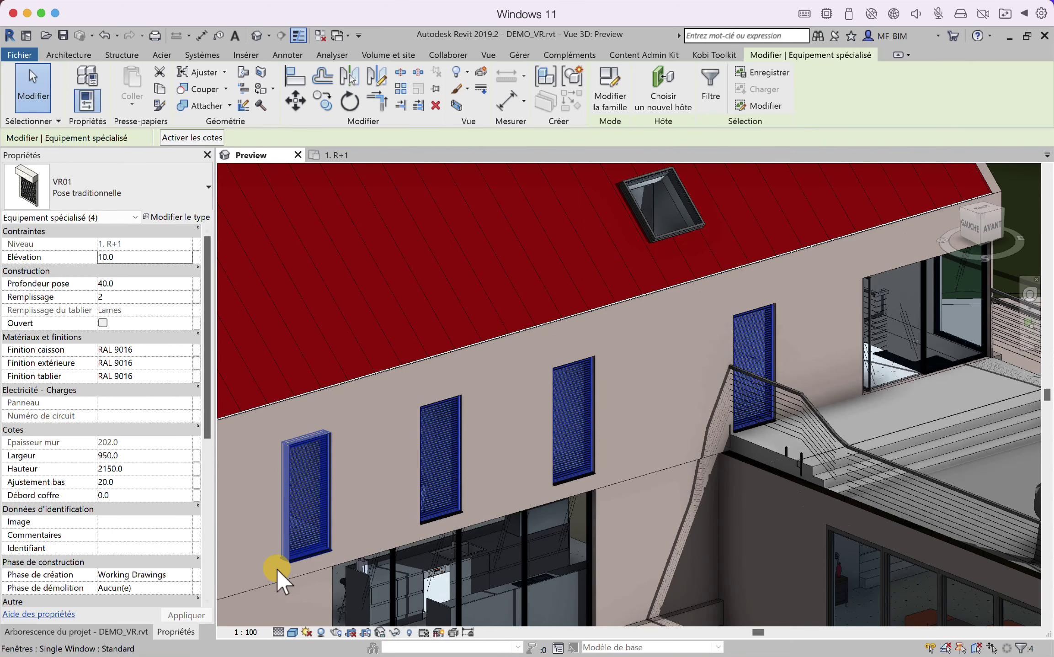
scroll(277, 569, up, 3)
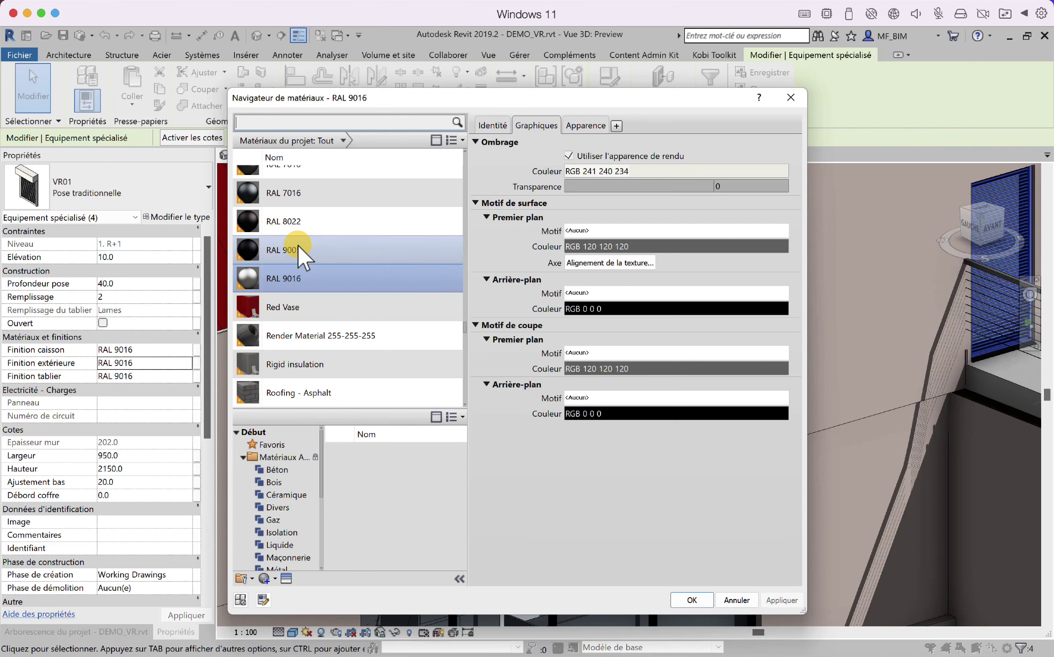
Set the shutters' Finition extérieure to RAL 9005.
click(297, 247)
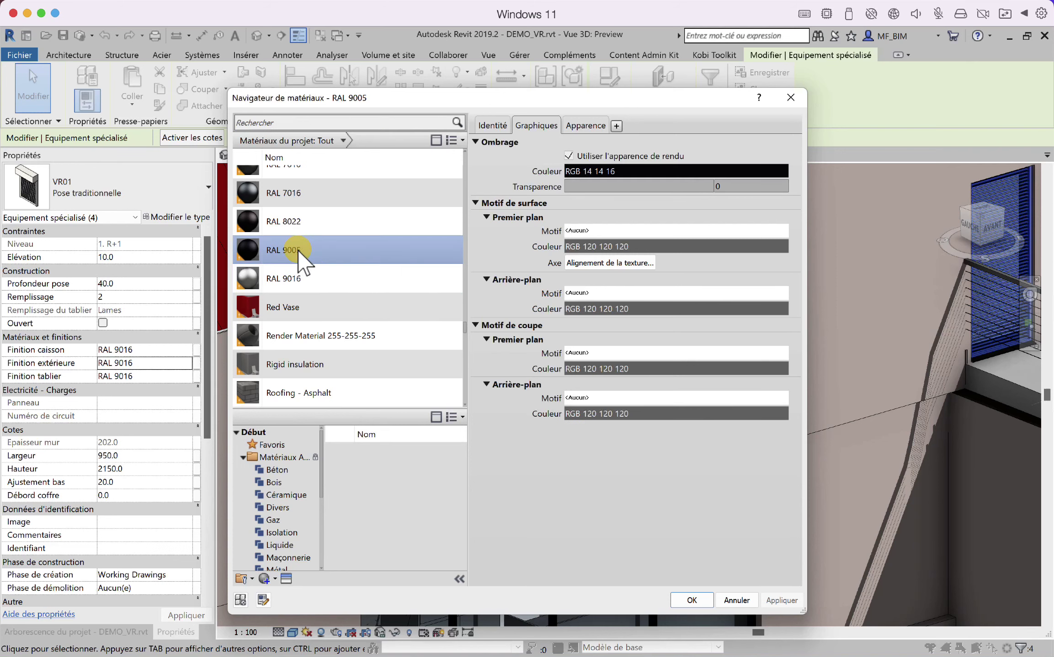
scroll(340, 287, up, 5)
scroll(338, 304, down, 2)
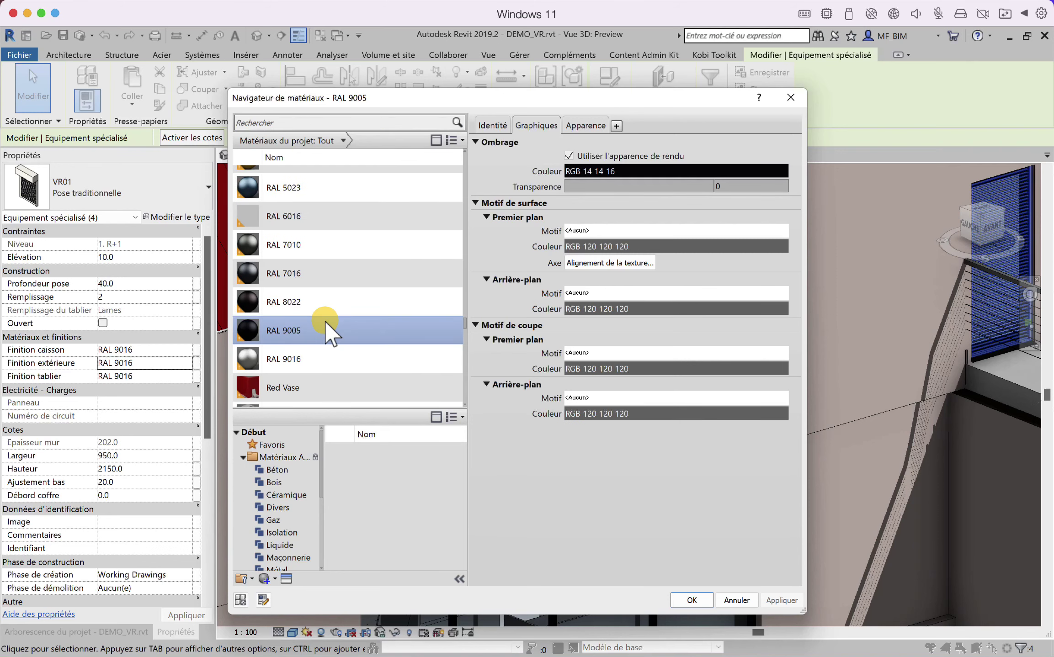
double_click(325, 321)
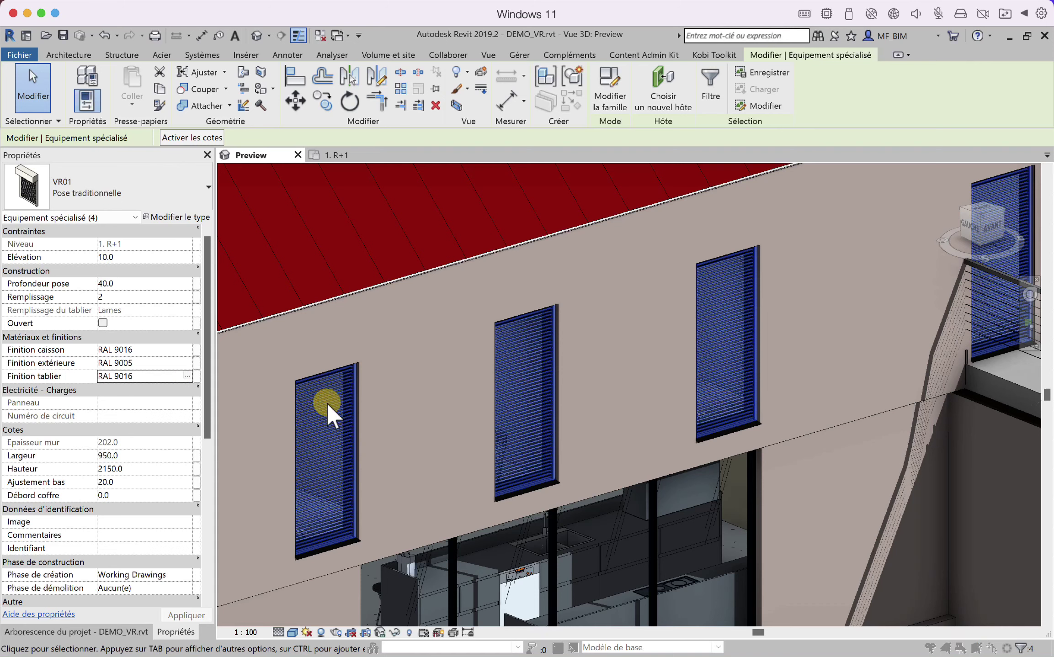
Set the shutters' Finition tablier to RAL 1003 and apply it.
scroll(385, 332, up, 2)
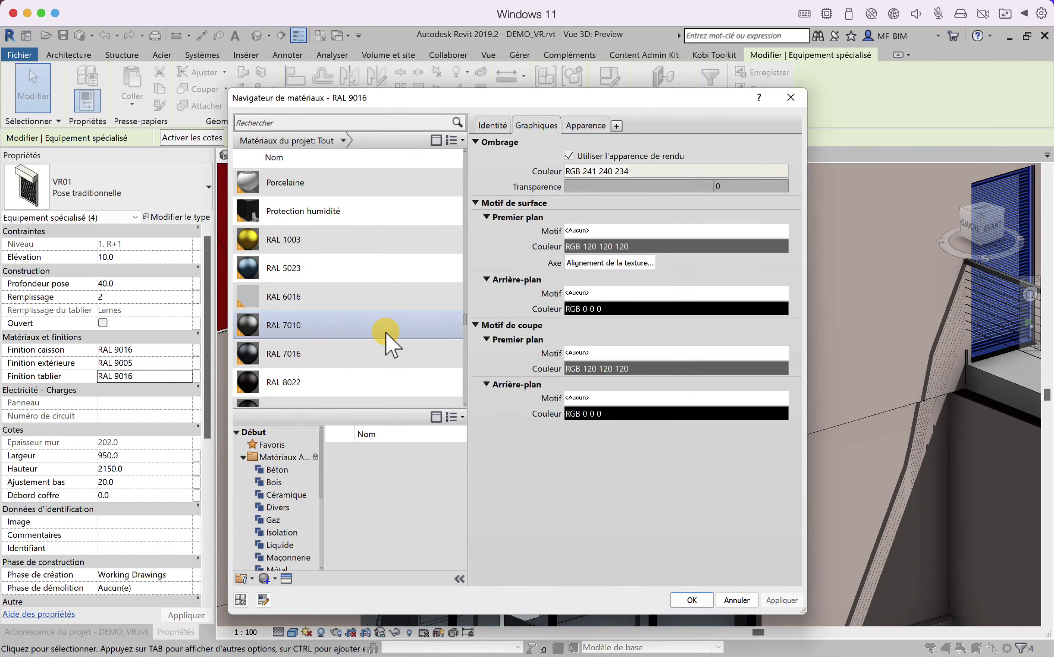
click(290, 239)
key(Escape)
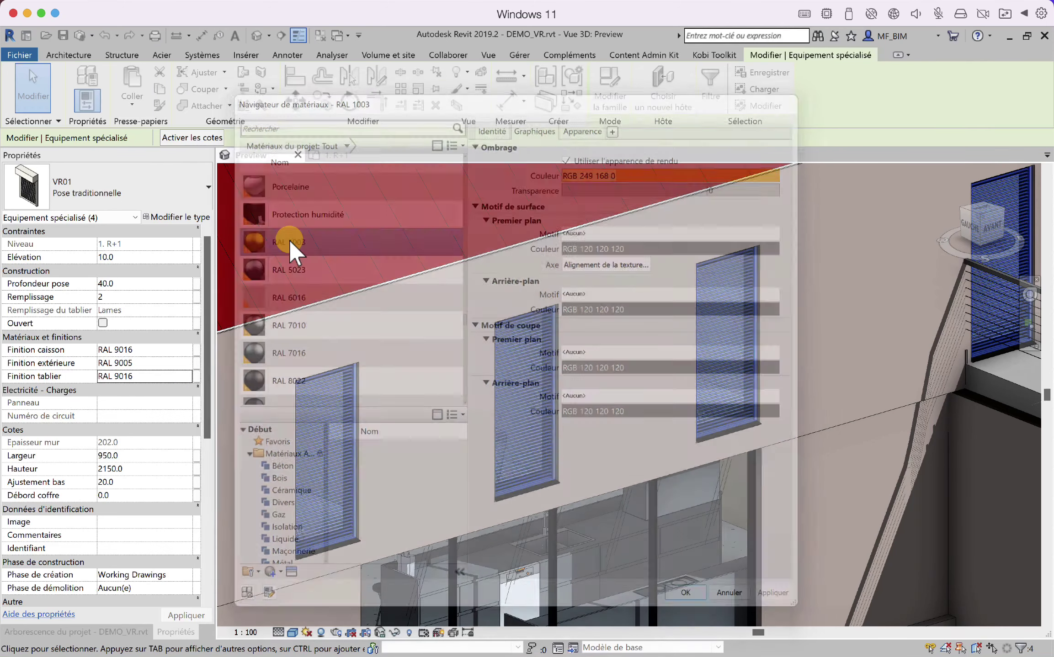
click(723, 558)
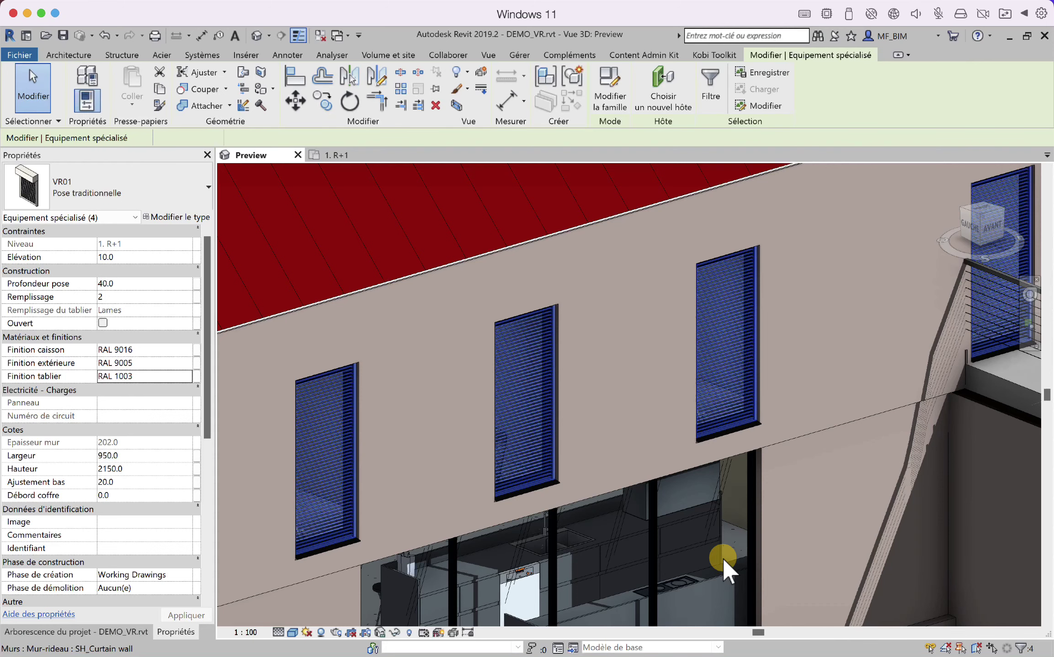
shift+middle_drag(528, 488, 625, 453)
Orbit the 3D Preview onto the ground-floor kitchen bay and show the Project Browser.
key(Escape)
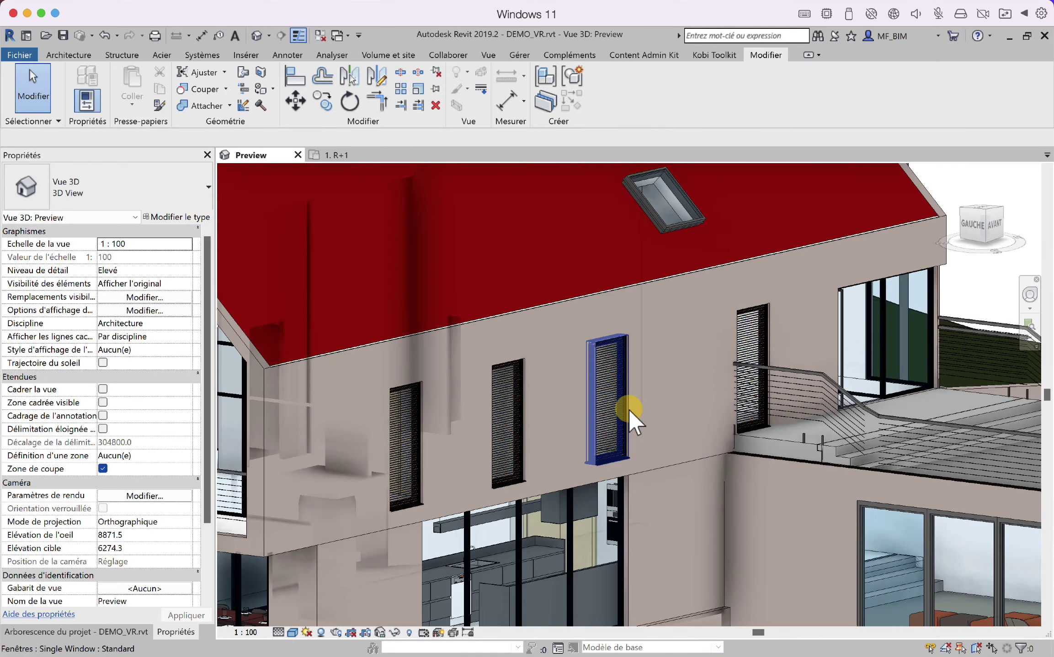
shift+middle_drag(629, 410, 647, 301)
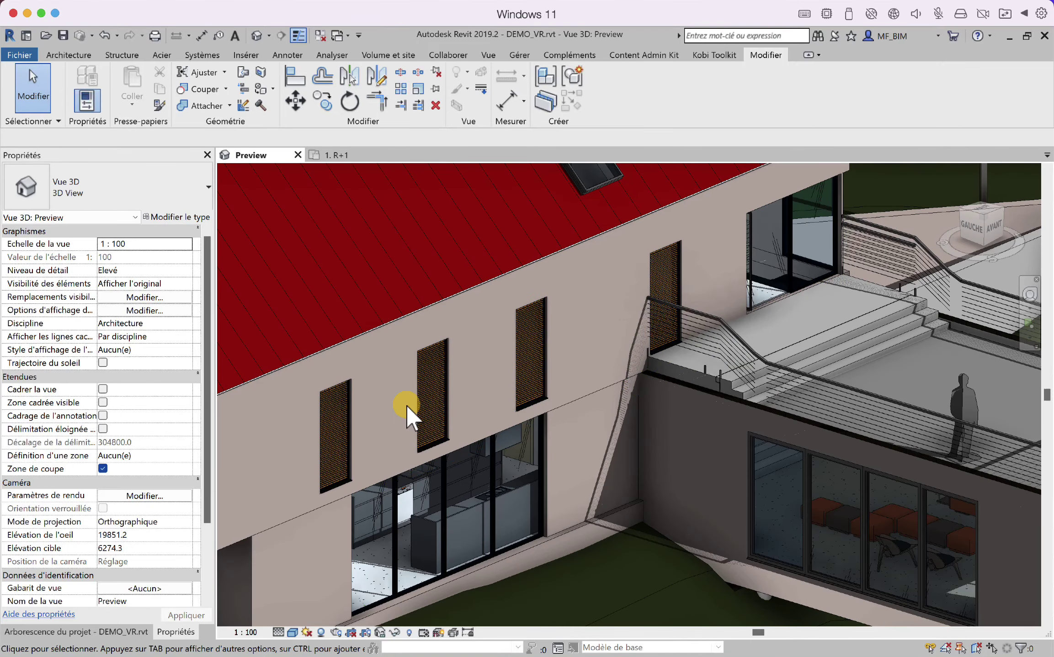
shift+middle_drag(581, 471, 600, 411)
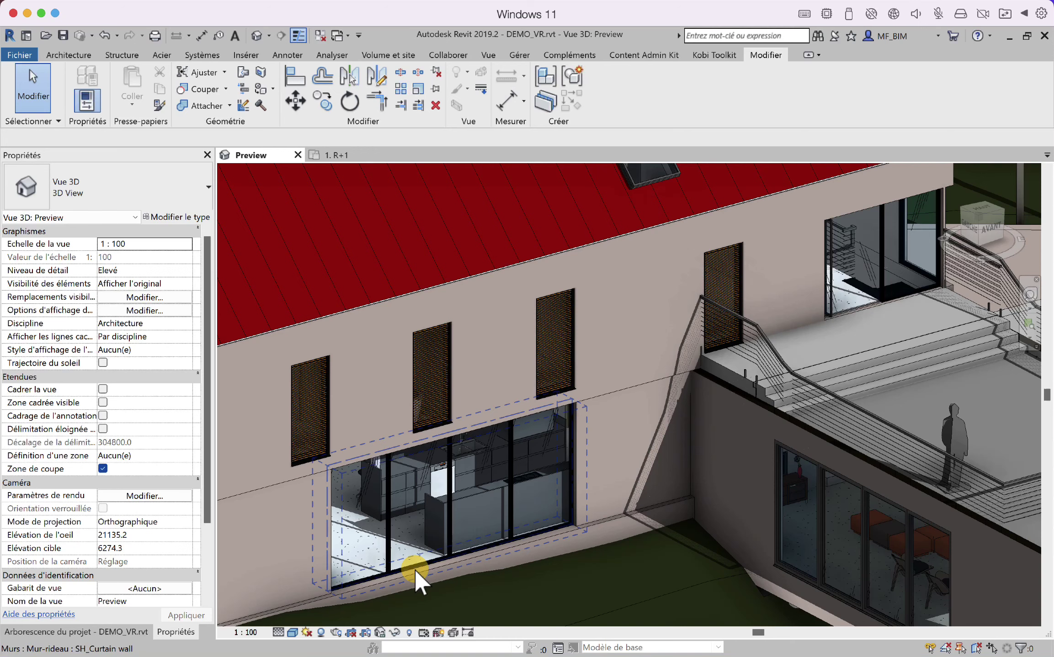
scroll(413, 569, up, 6)
shift+middle_drag(506, 435, 487, 419)
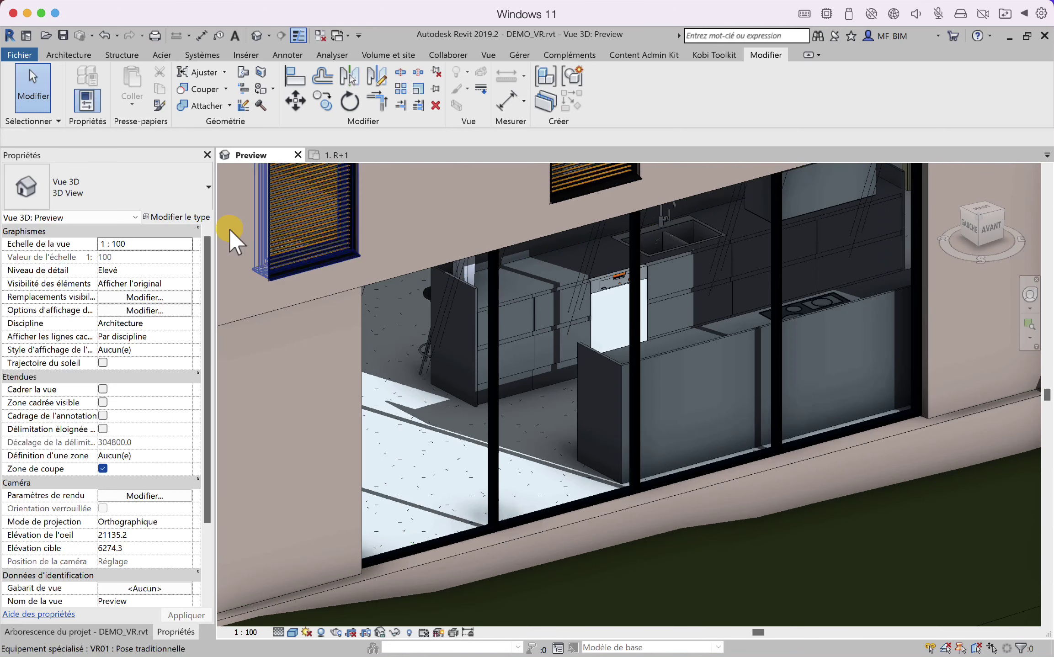
click(128, 635)
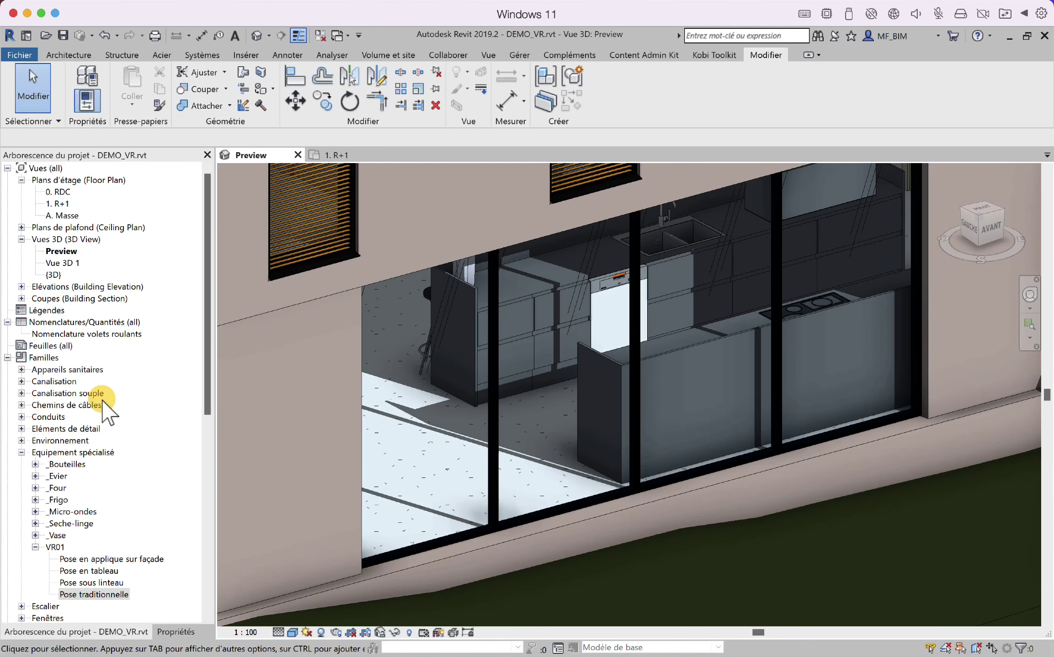
Open the 0. RDC plan and place a VR01 Pose en tableau shutter on the kitchen bay wall.
double_click(57, 193)
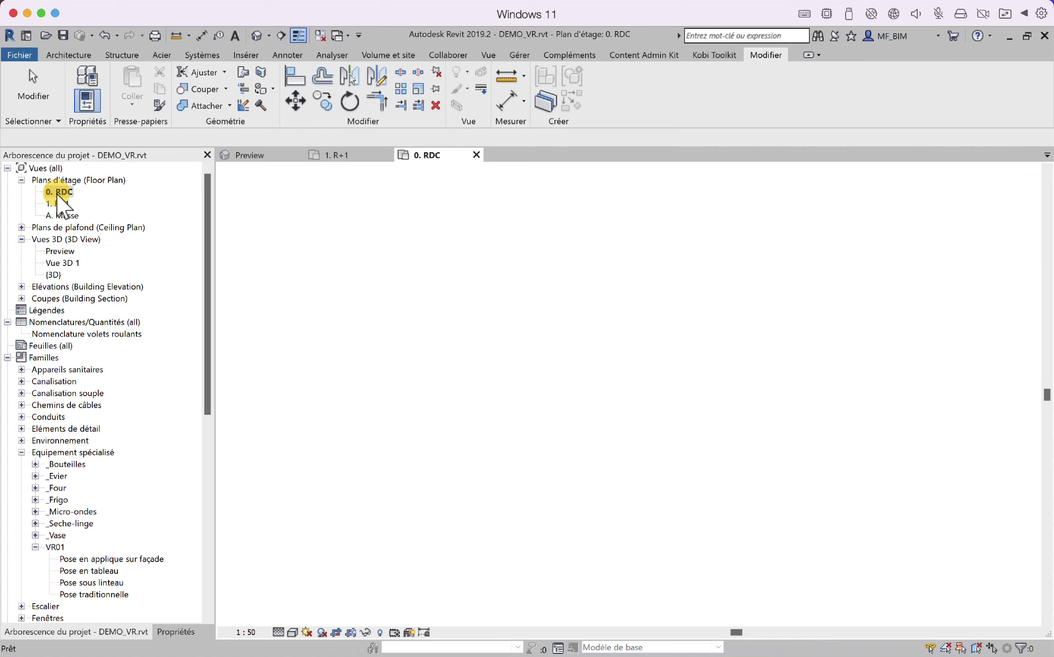
scroll(554, 370, up, 8)
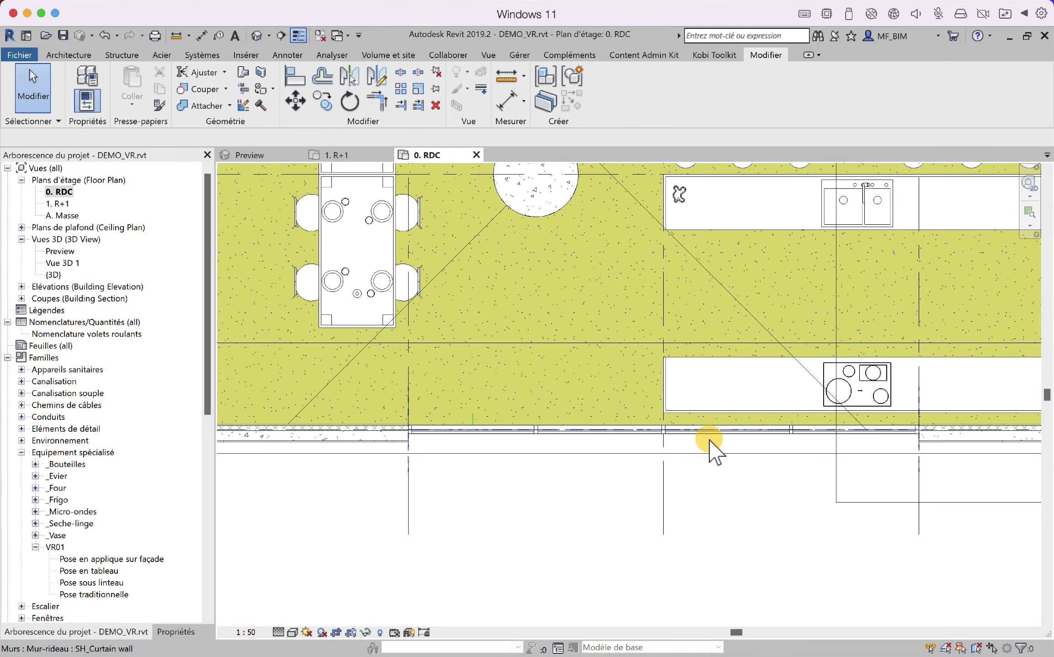
click(107, 571)
scroll(270, 500, up, 3)
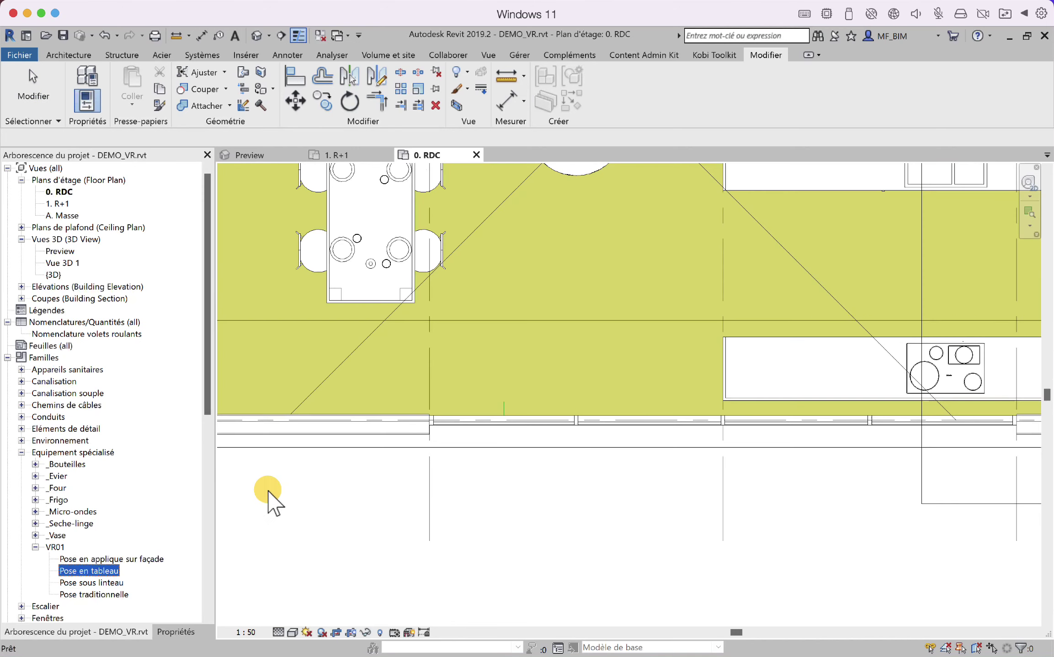
drag(413, 488, 513, 416)
scroll(513, 416, up, 1)
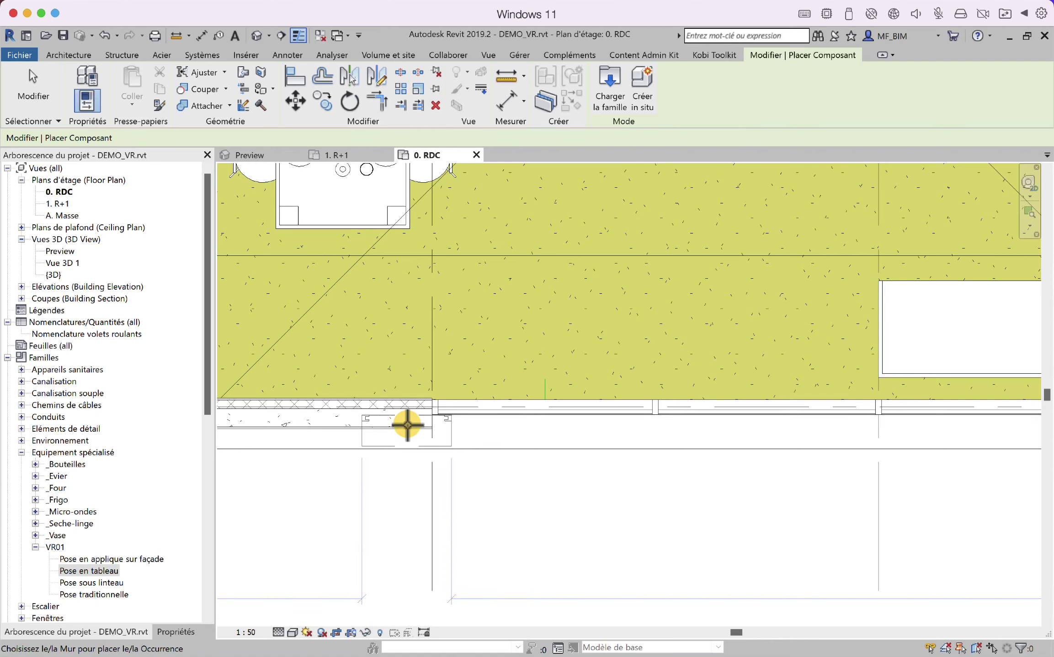
click(411, 424)
key(Escape)
key(Escape)
Select the new VR01 shutter and start editing its Largeur in Properties.
scroll(439, 432, up, 3)
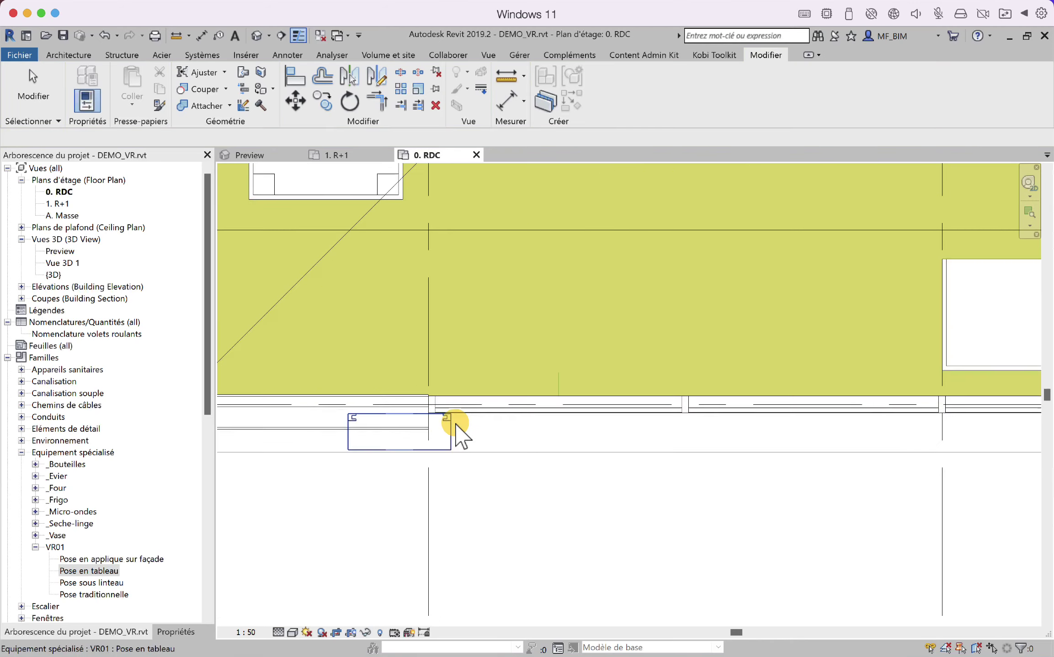
click(444, 429)
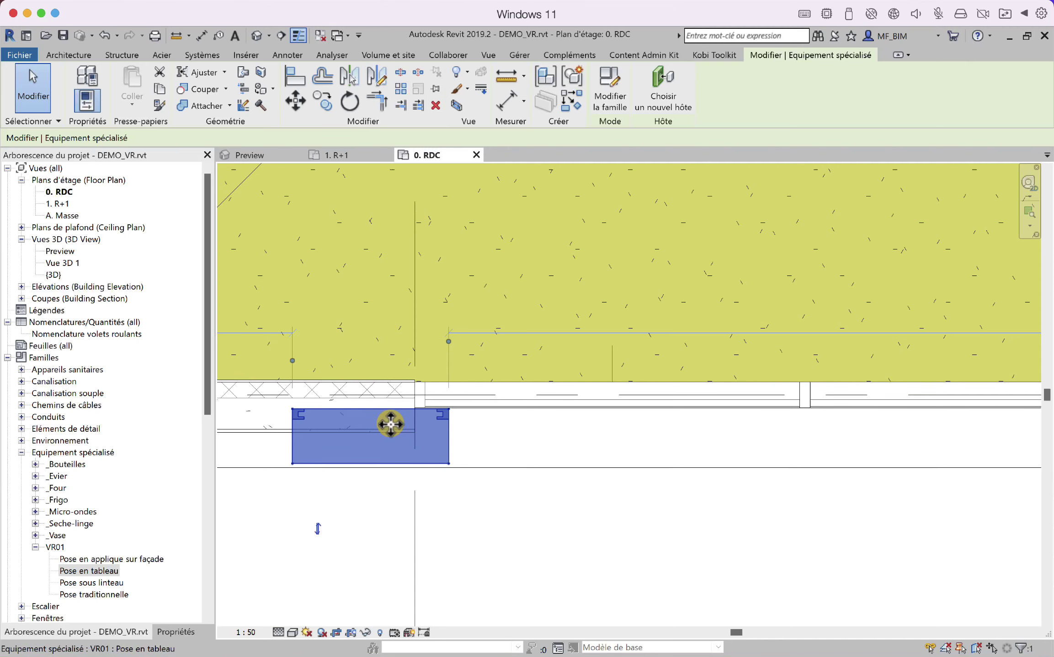
middle_drag(376, 456, 444, 458)
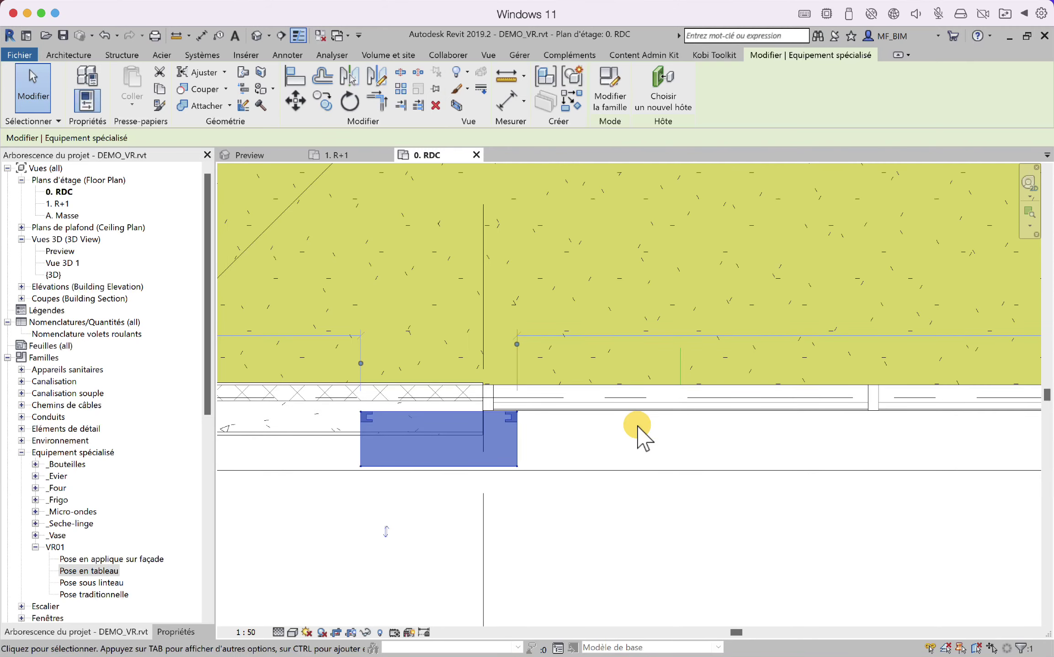
middle_drag(635, 431, 491, 466)
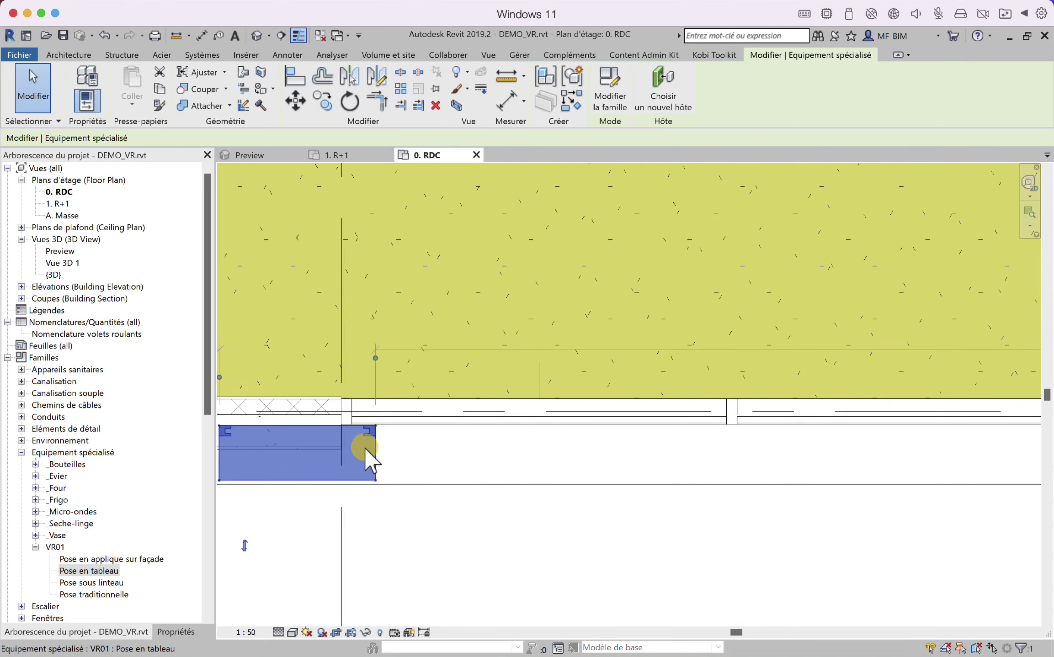
middle_drag(372, 442, 513, 466)
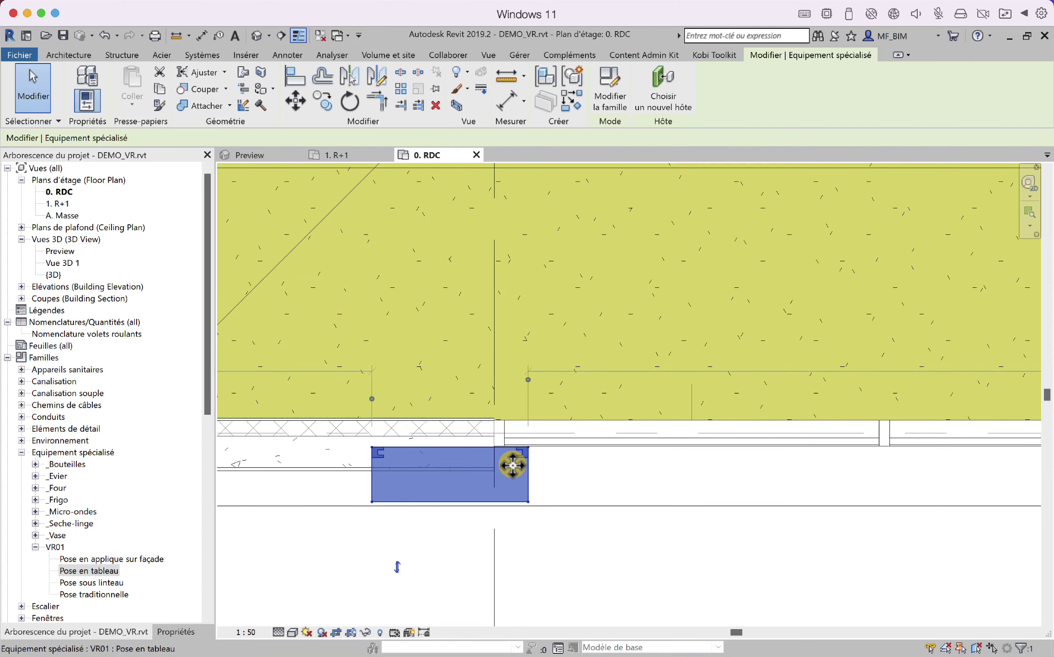
middle_drag(435, 496, 313, 510)
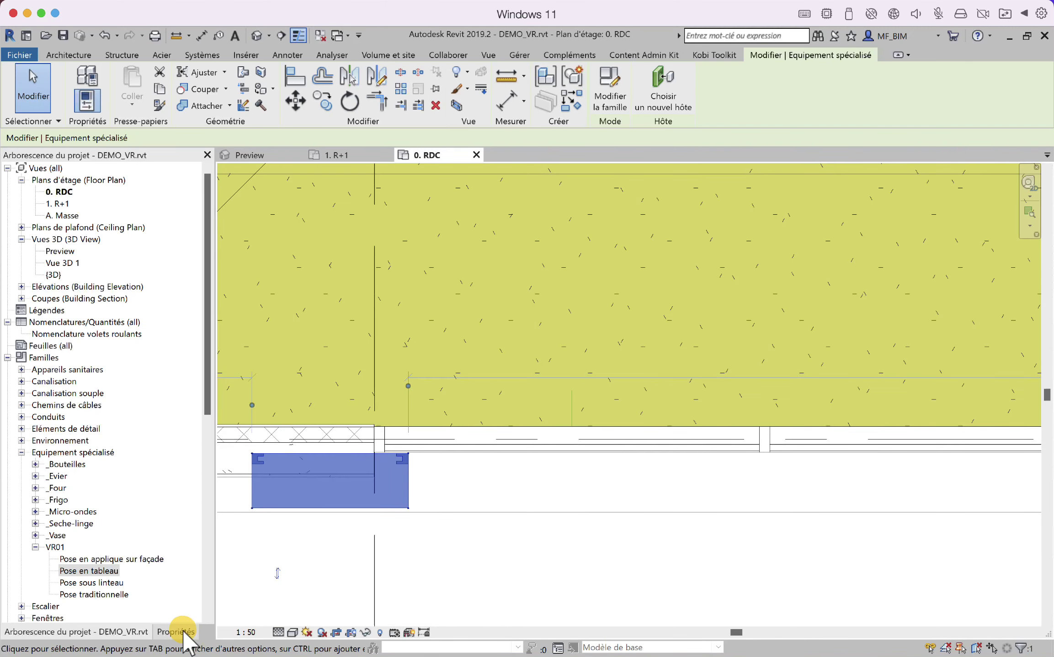
click(175, 632)
click(141, 456)
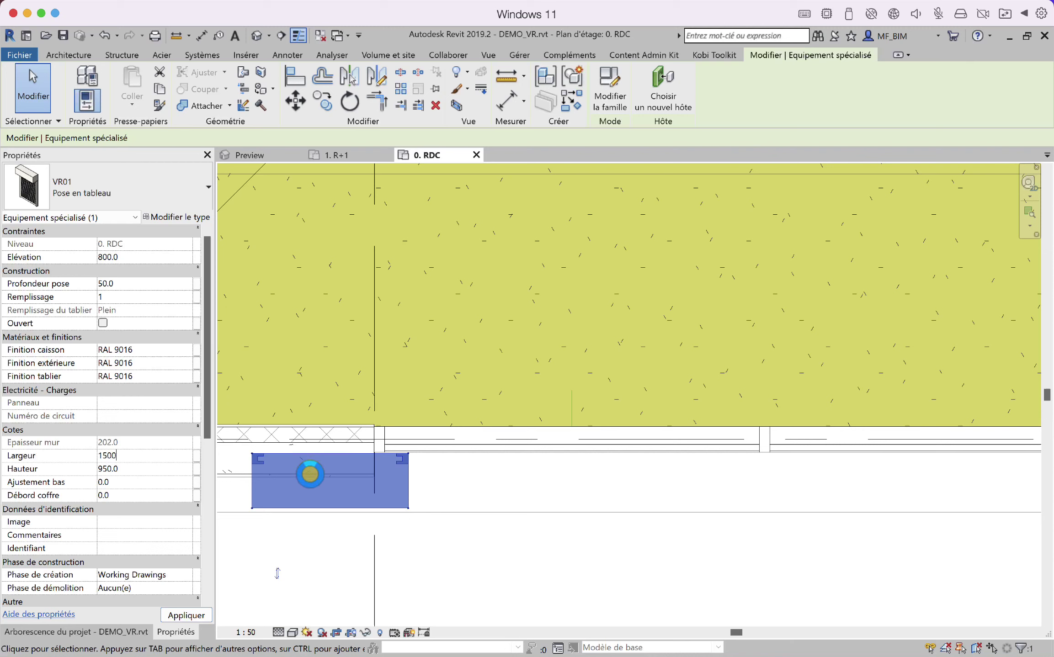
Apply a Largeur of 1500 to the shutter and confirm its 2700 height.
text(1500)
key(Return)
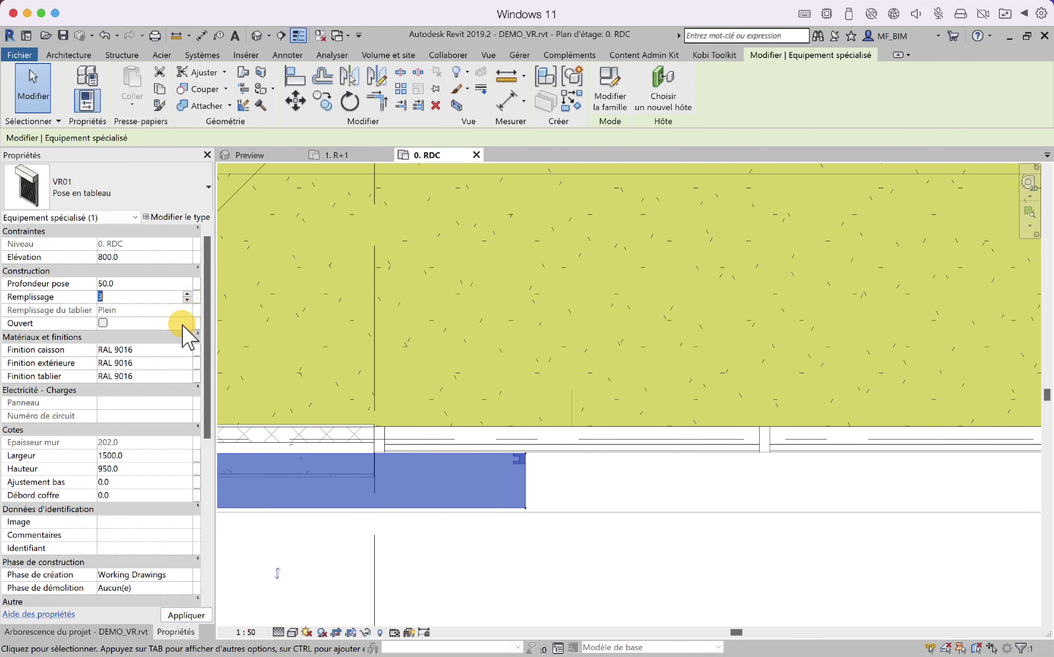
key(Return)
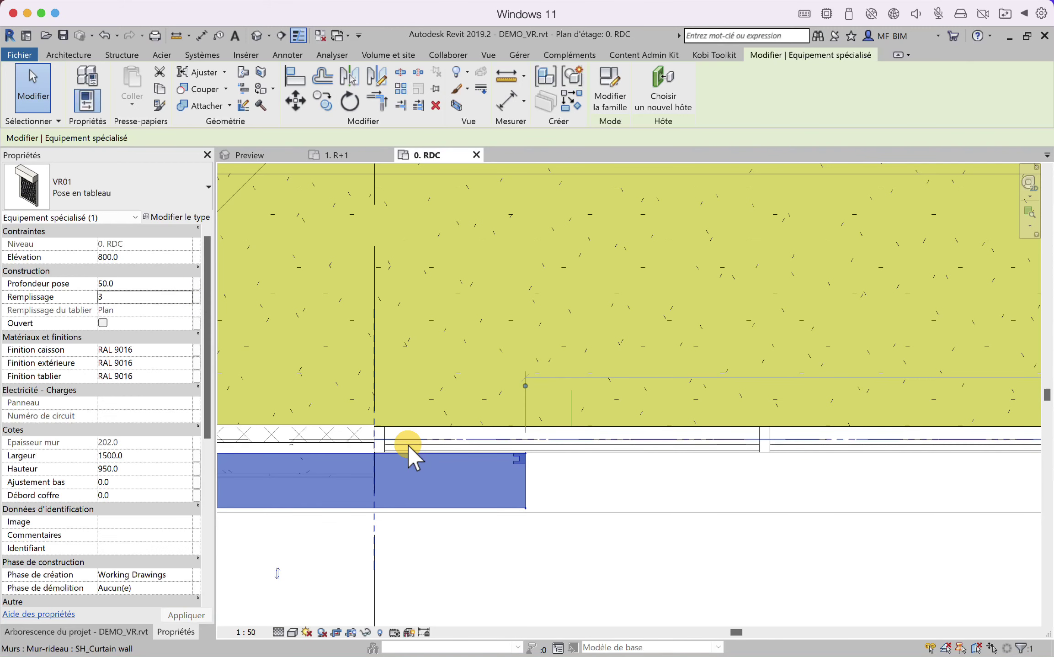
click(151, 470)
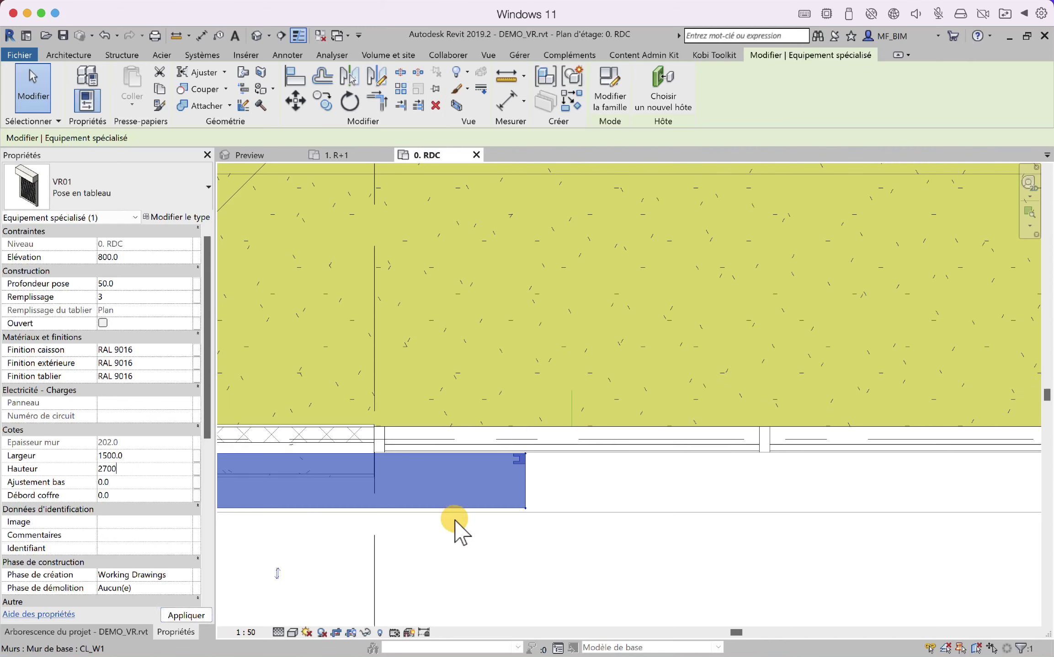
click(544, 519)
scroll(612, 503, down, 2)
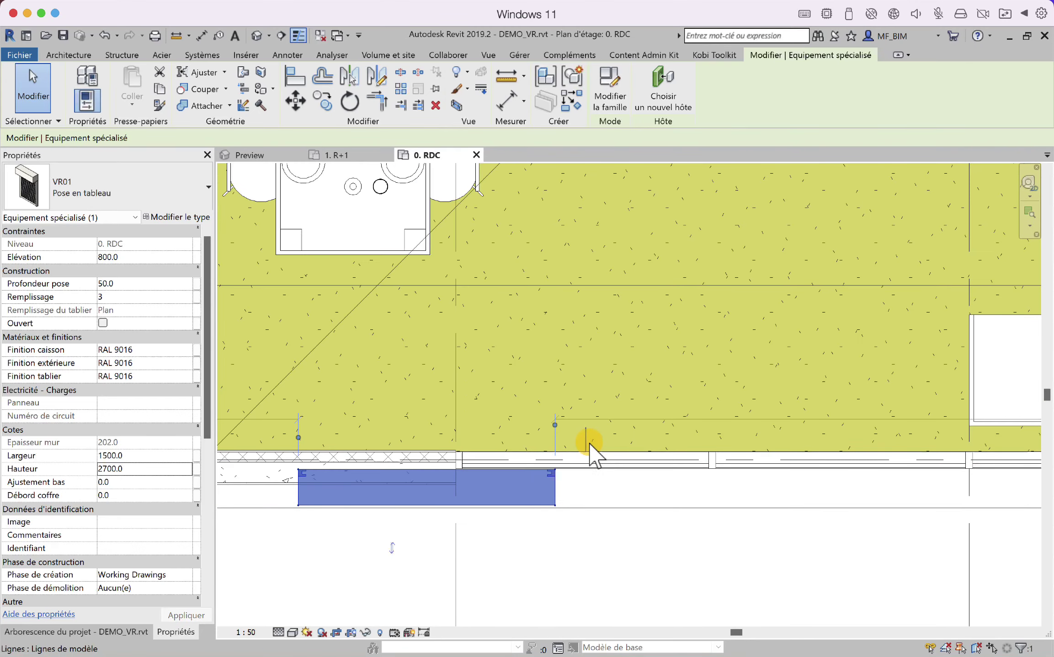
Try aligning the shutter to the short model line with AL.
click(586, 438)
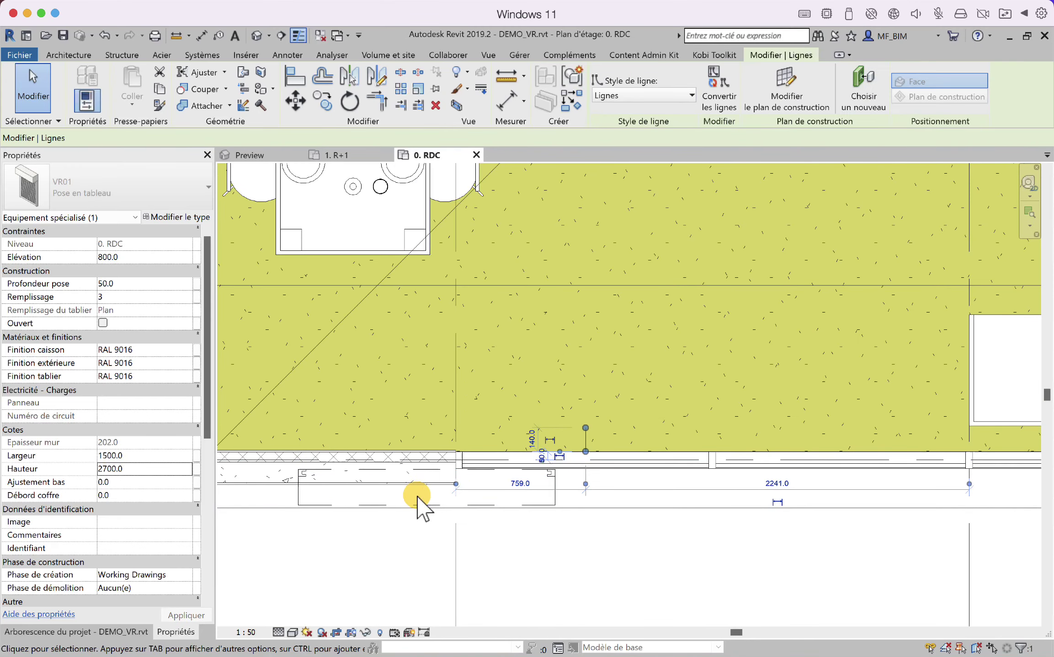
key(Escape)
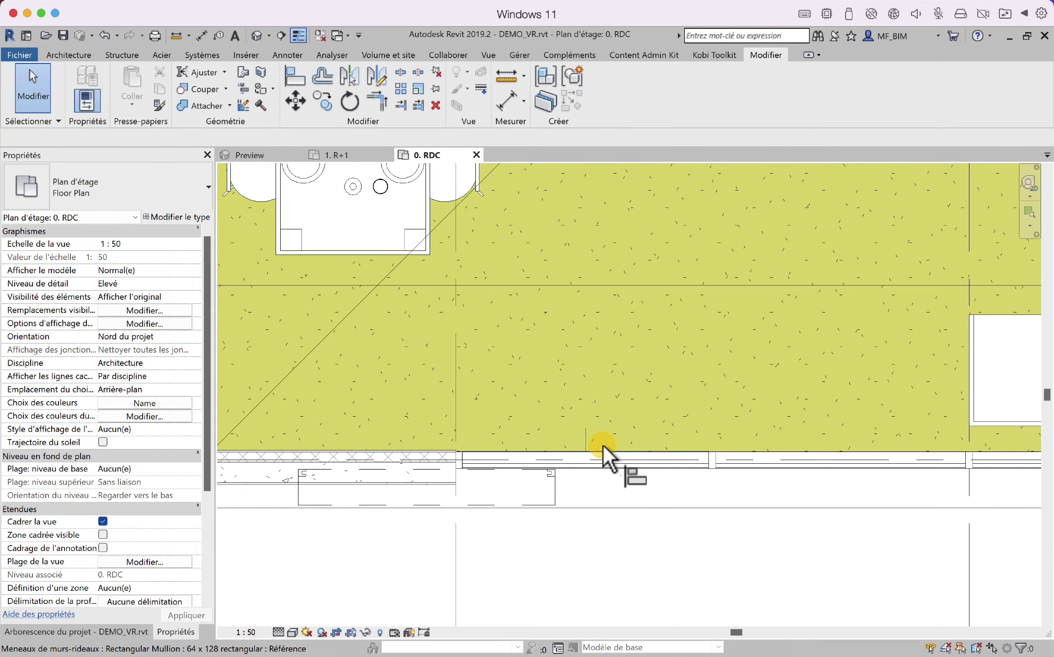
key(a)
key(l)
click(583, 434)
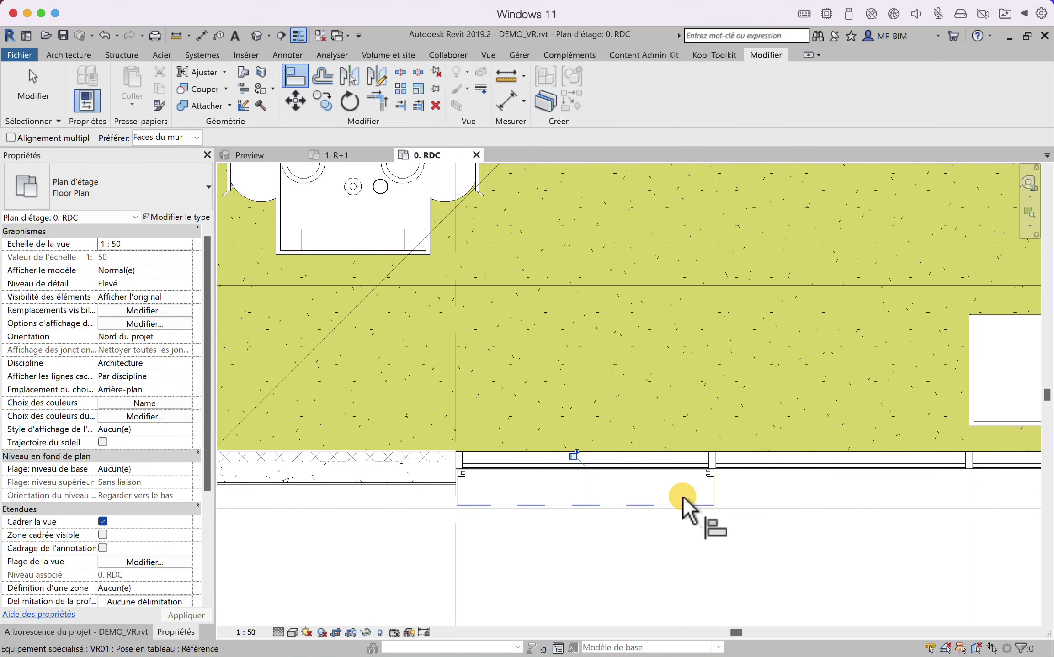
scroll(724, 489, up, 2)
key(Escape)
key(Escape)
Move the shutter with MV so its corner sits flush with the opening corner.
click(713, 485)
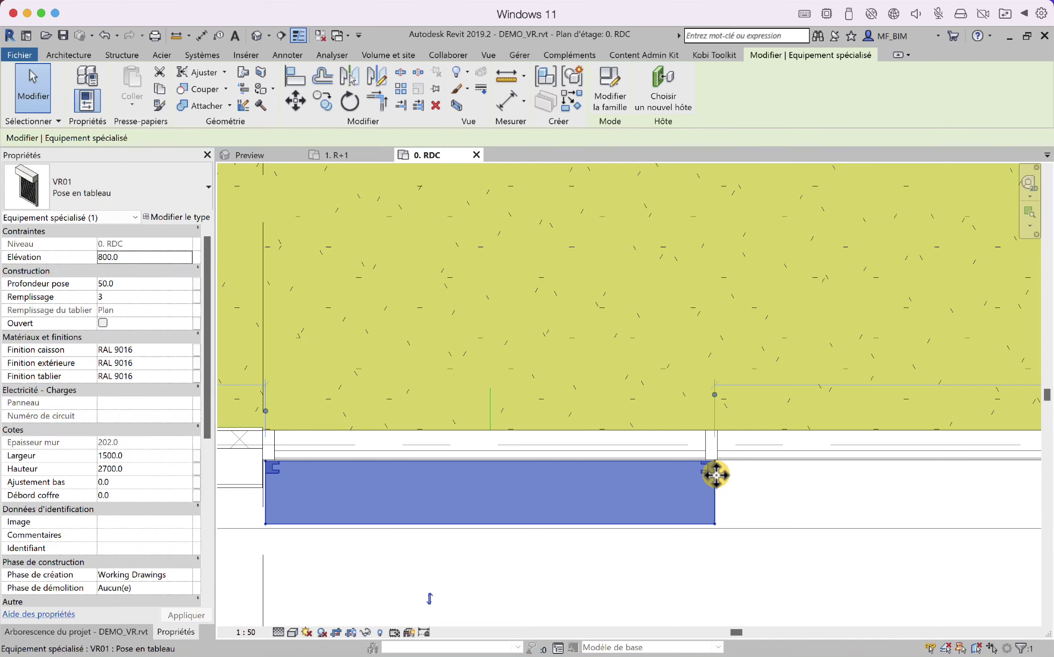
scroll(715, 471, up, 3)
key(m)
key(v)
scroll(712, 450, up, 2)
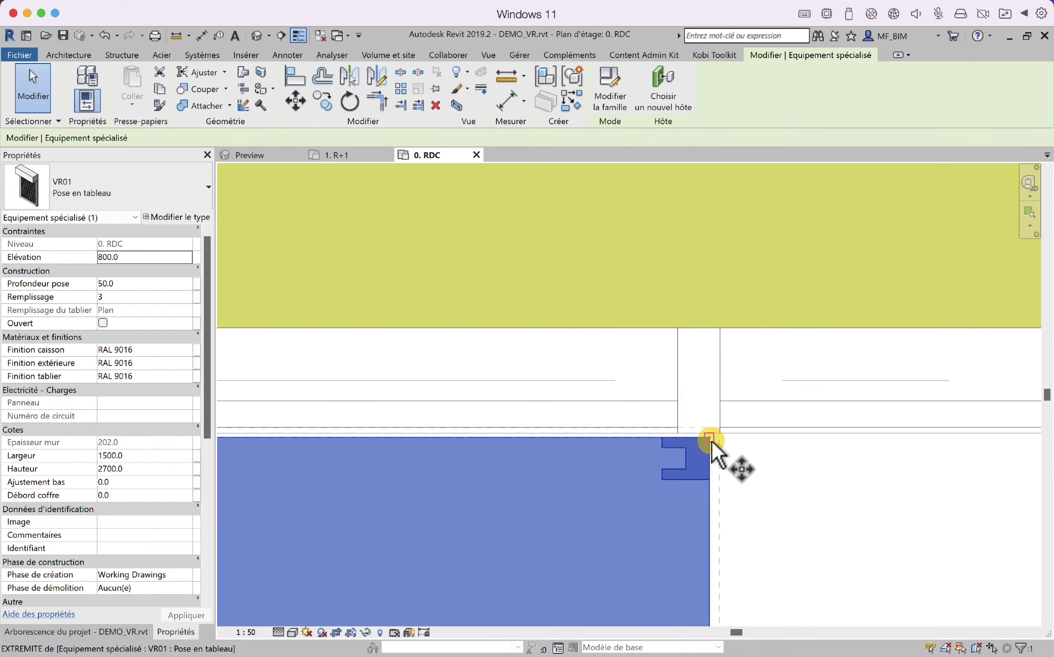
click(712, 441)
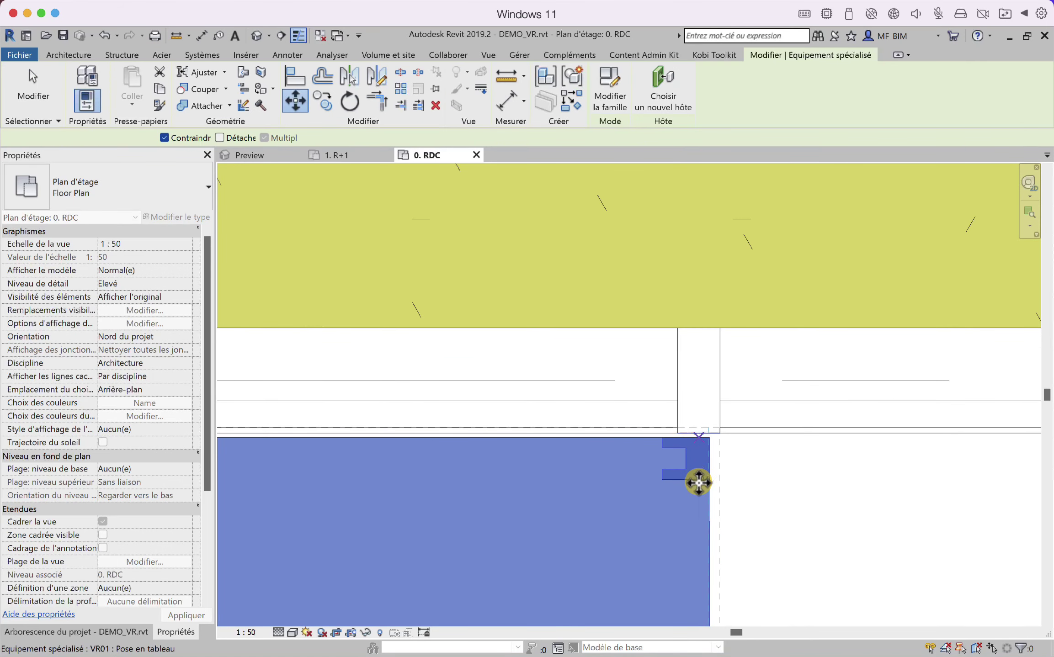
click(699, 484)
key(Escape)
Set the shutter's Profondeur pose to 54.0.
click(691, 438)
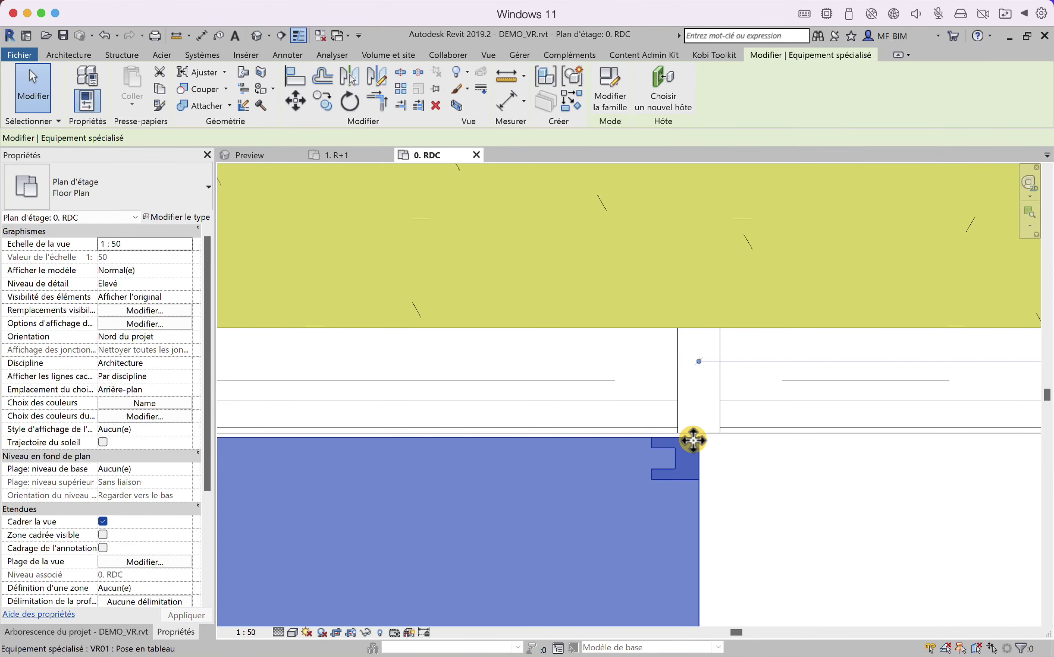
scroll(694, 435, up, 1)
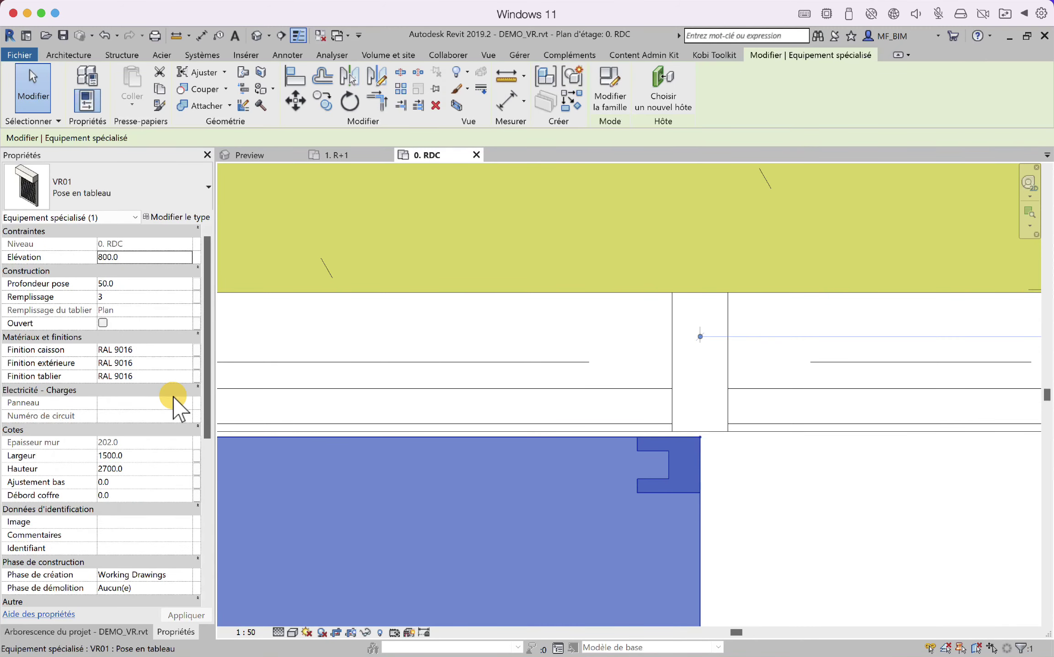
click(125, 284)
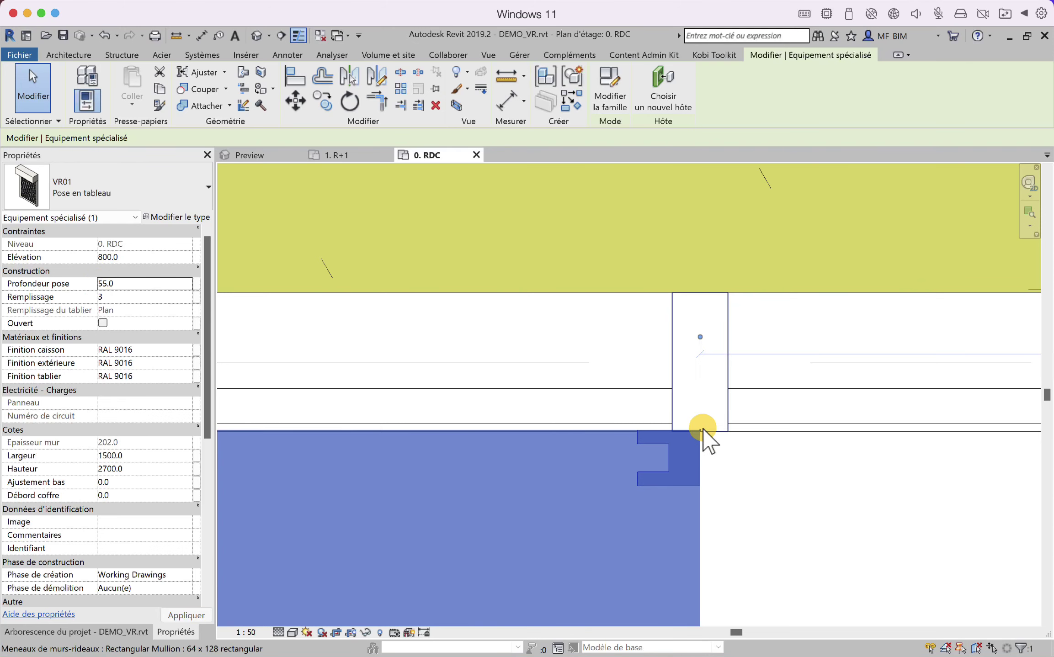
scroll(701, 431, up, 2)
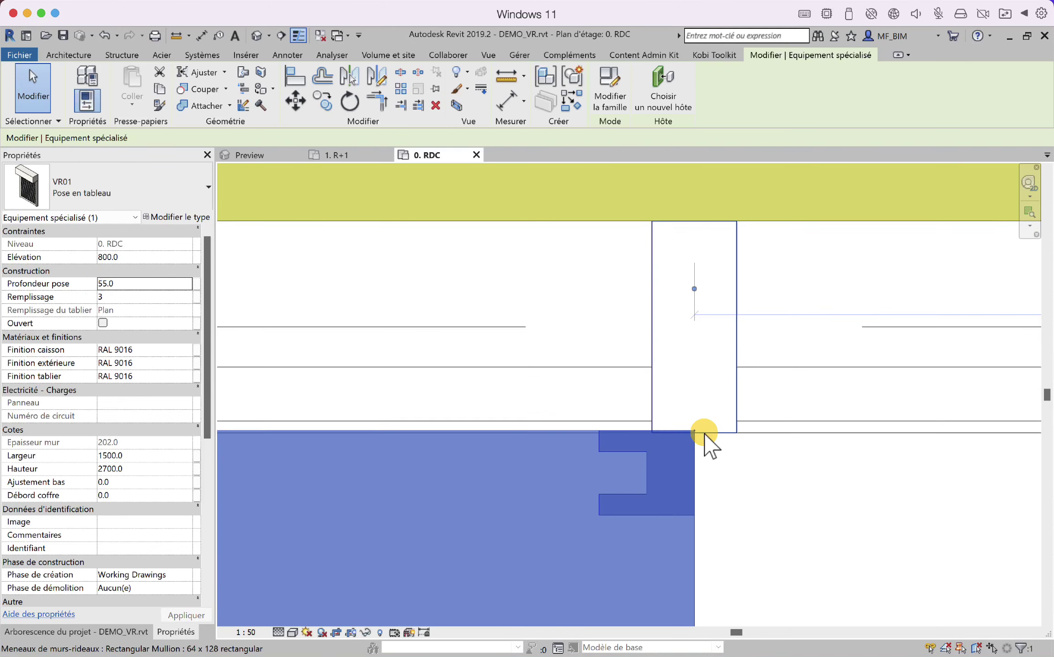
click(159, 284)
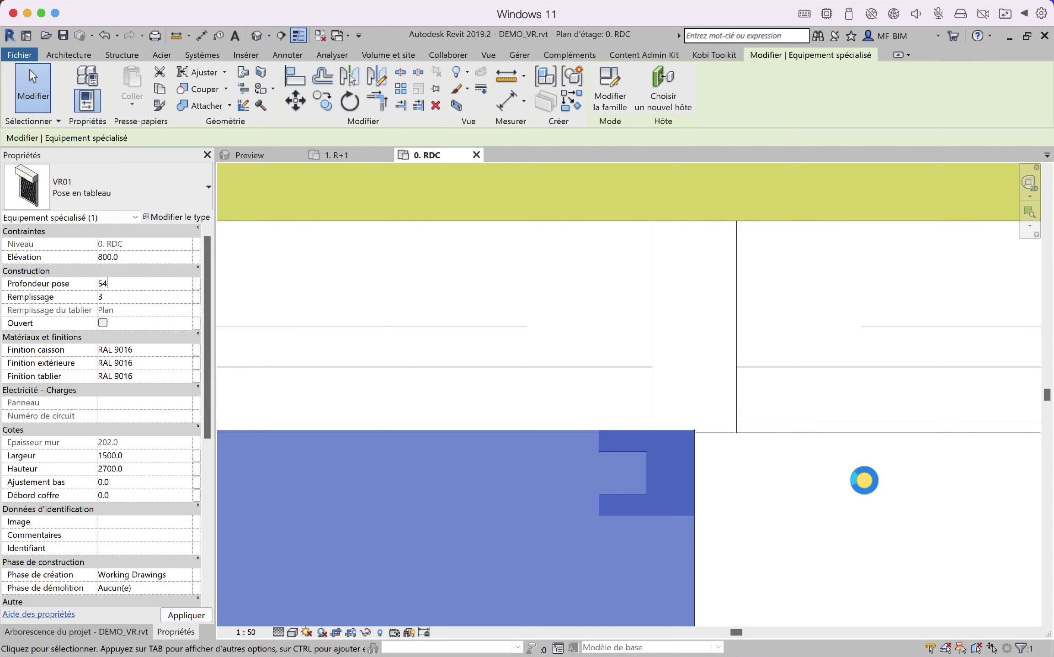
click(863, 480)
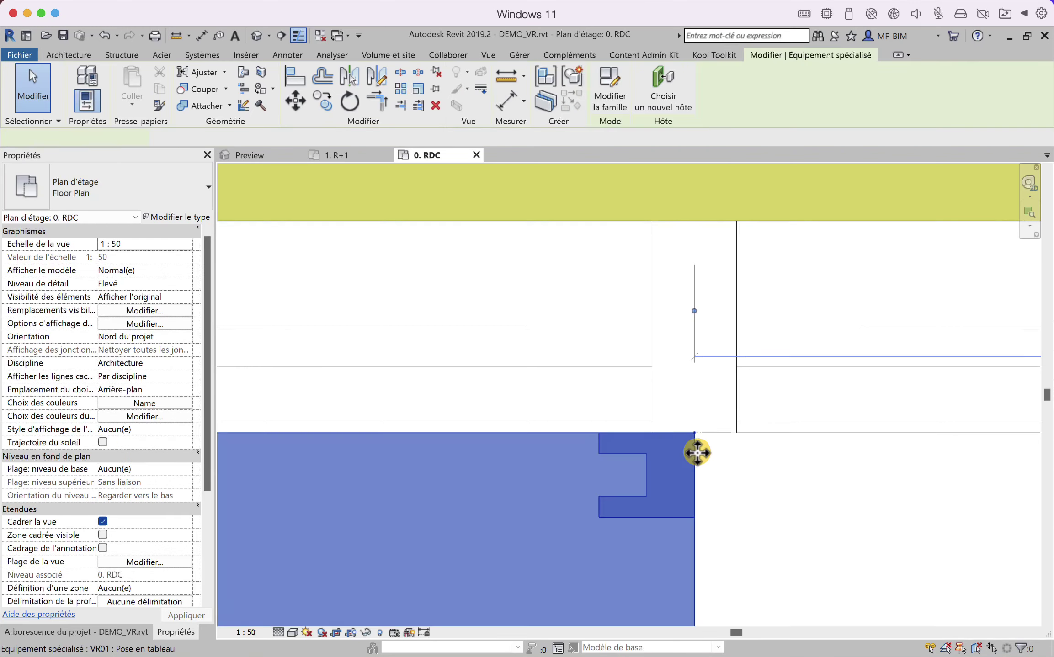
click(695, 452)
scroll(630, 446, down, 1)
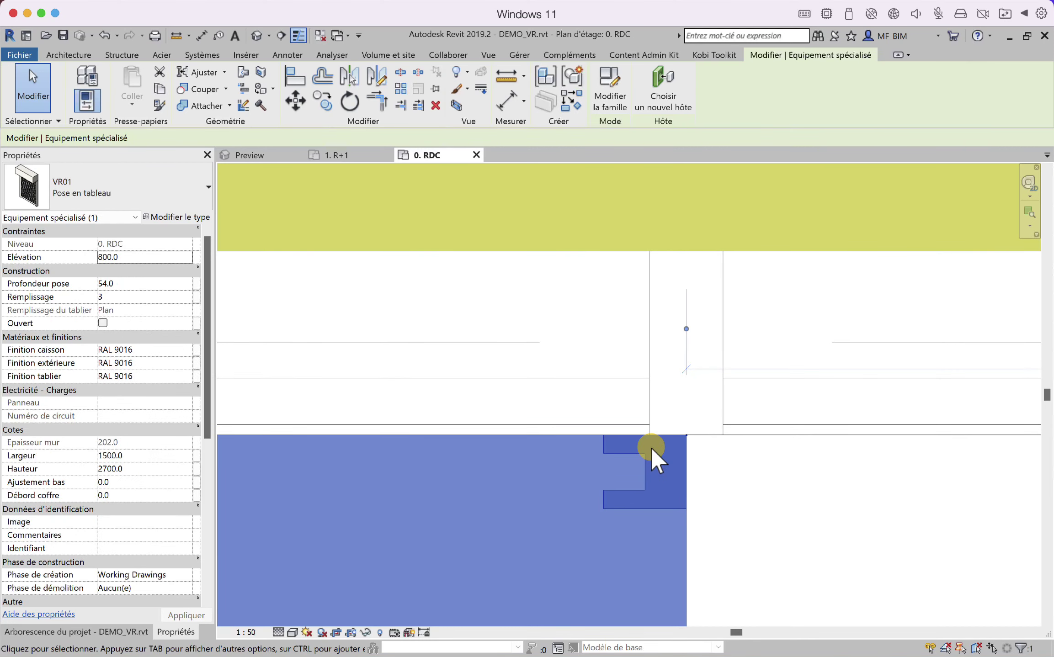
Place the VR01 shutter in the next bay, using the mullion end as base point.
key(m)
key(v)
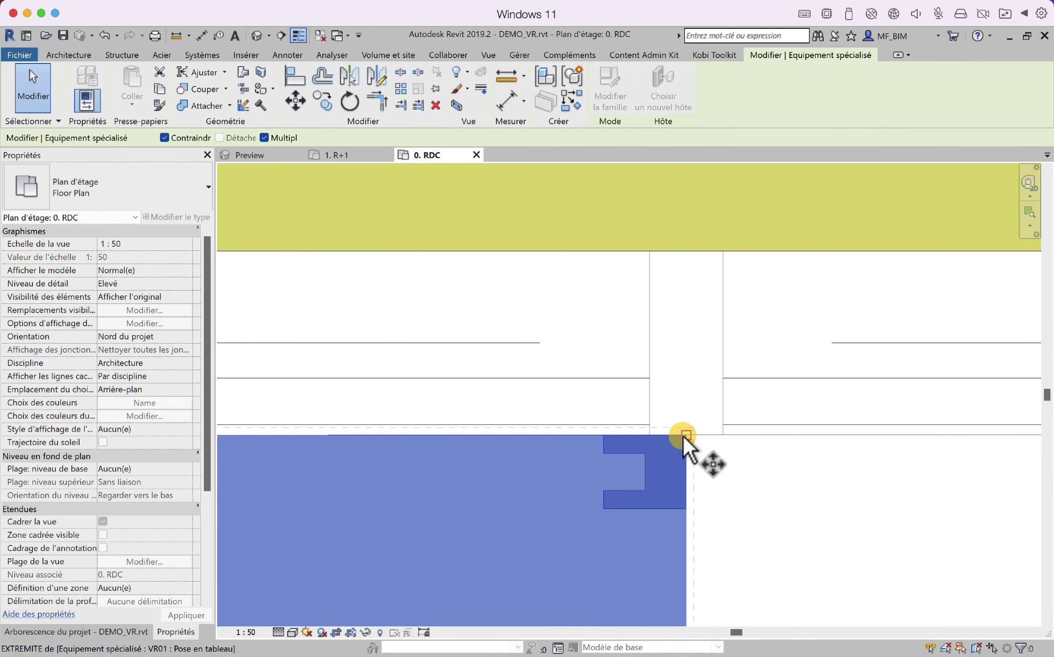
scroll(462, 446, down, 1)
scroll(463, 446, down, 2)
scroll(896, 451, up, 4)
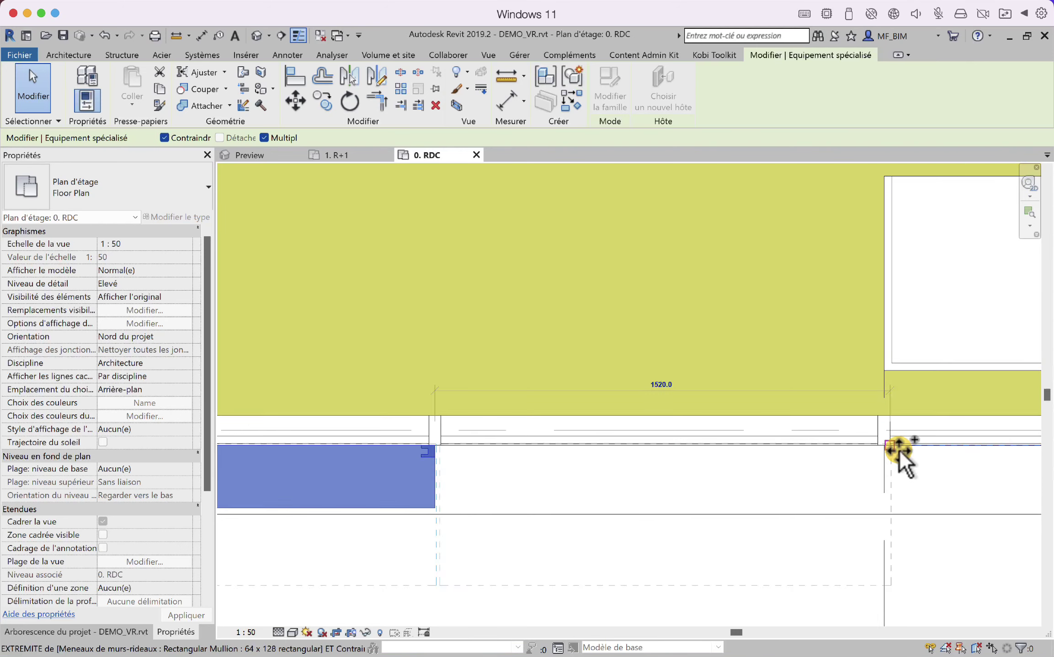
click(808, 429)
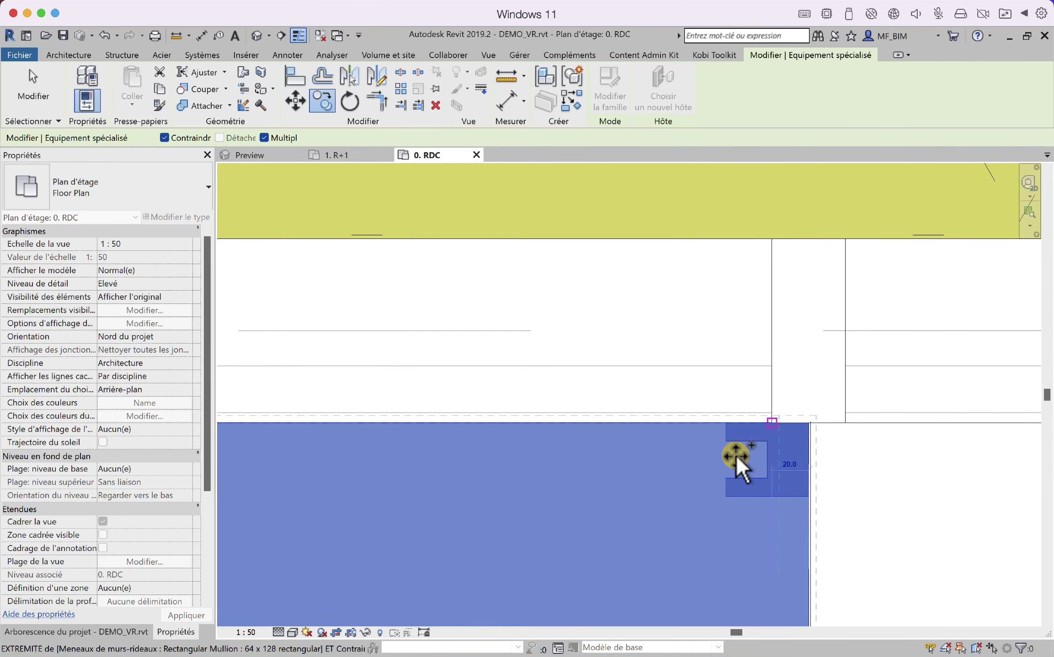
scroll(803, 433, down, 3)
middle_drag(816, 447, 598, 447)
scroll(599, 447, up, 3)
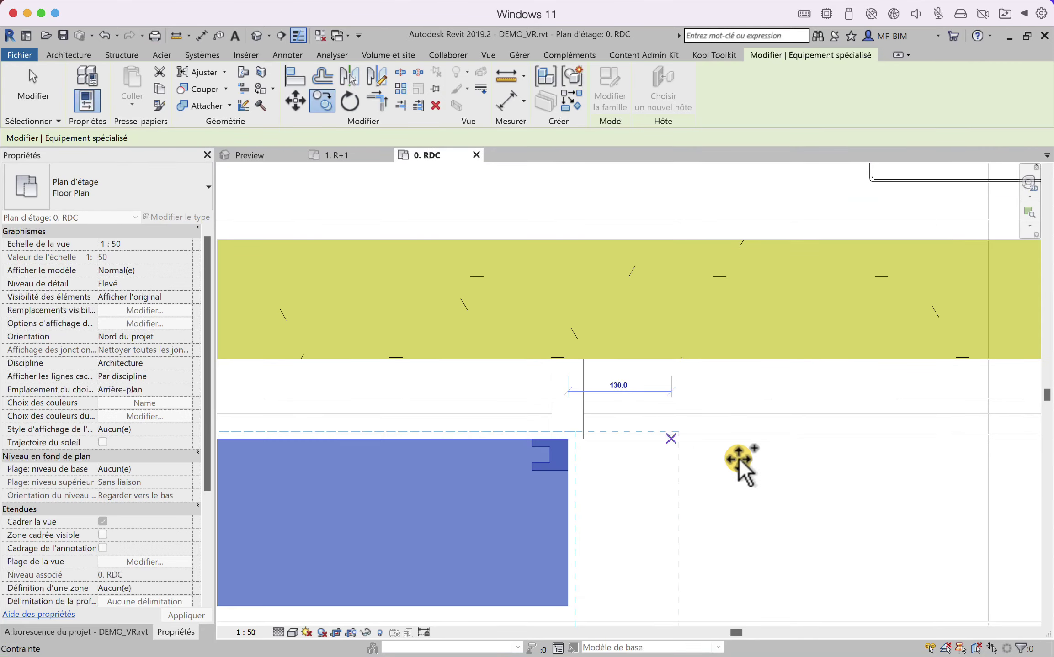
middle_drag(741, 466, 770, 459)
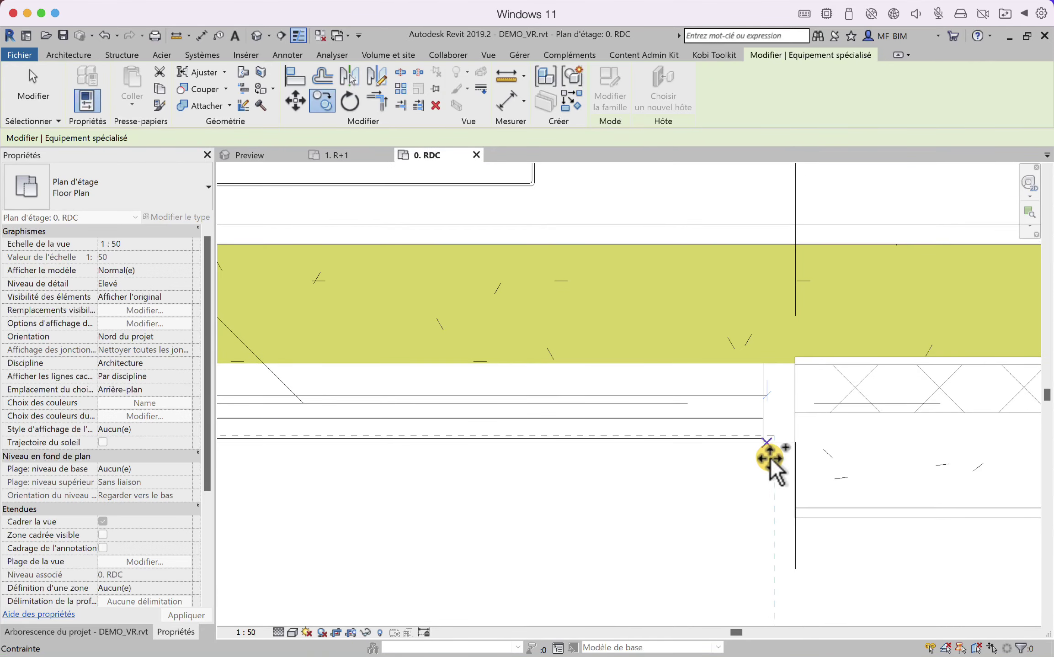
click(793, 444)
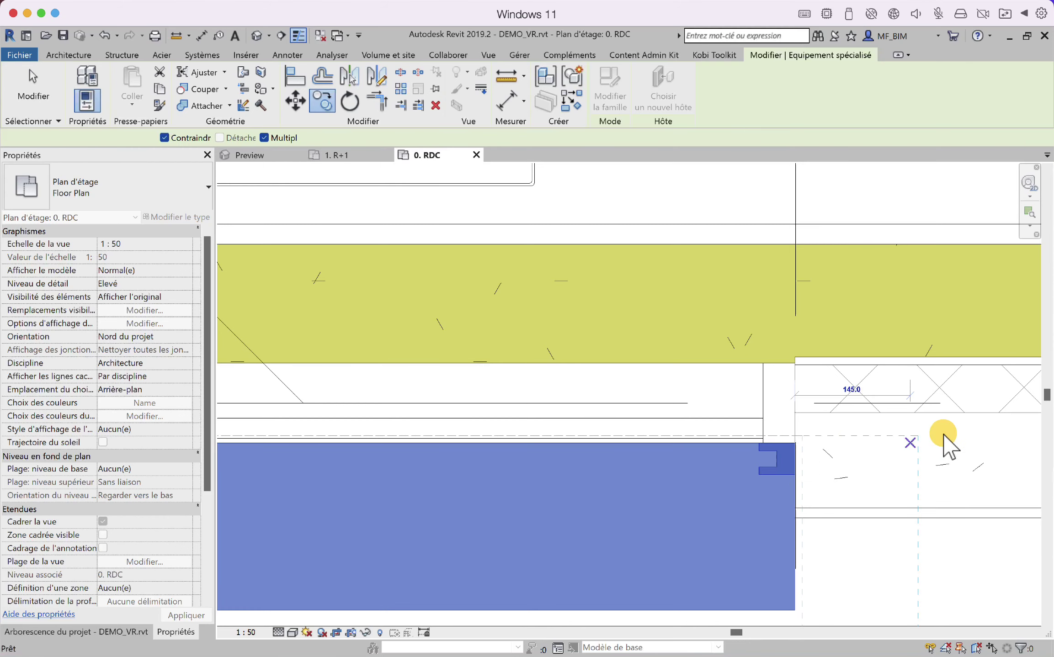
key(Escape)
scroll(942, 439, down, 2)
key(Escape)
Pan and zoom along the façade to bring the next ground-floor bays into view.
middle_drag(859, 463, 588, 482)
scroll(922, 459, up, 2)
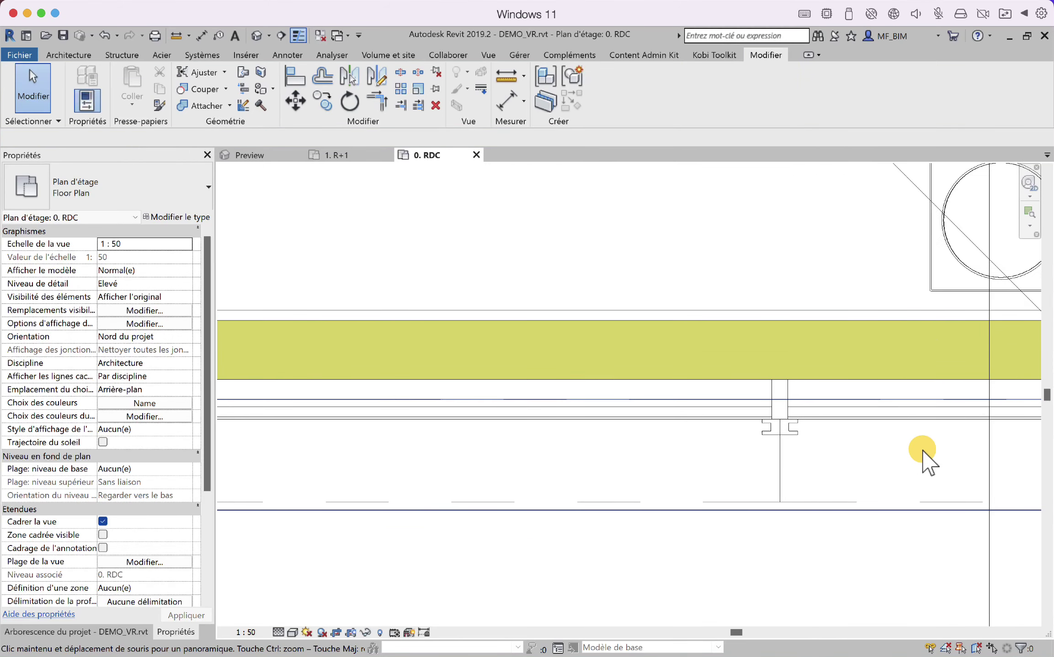
scroll(405, 482, down, 1)
scroll(305, 459, up, 3)
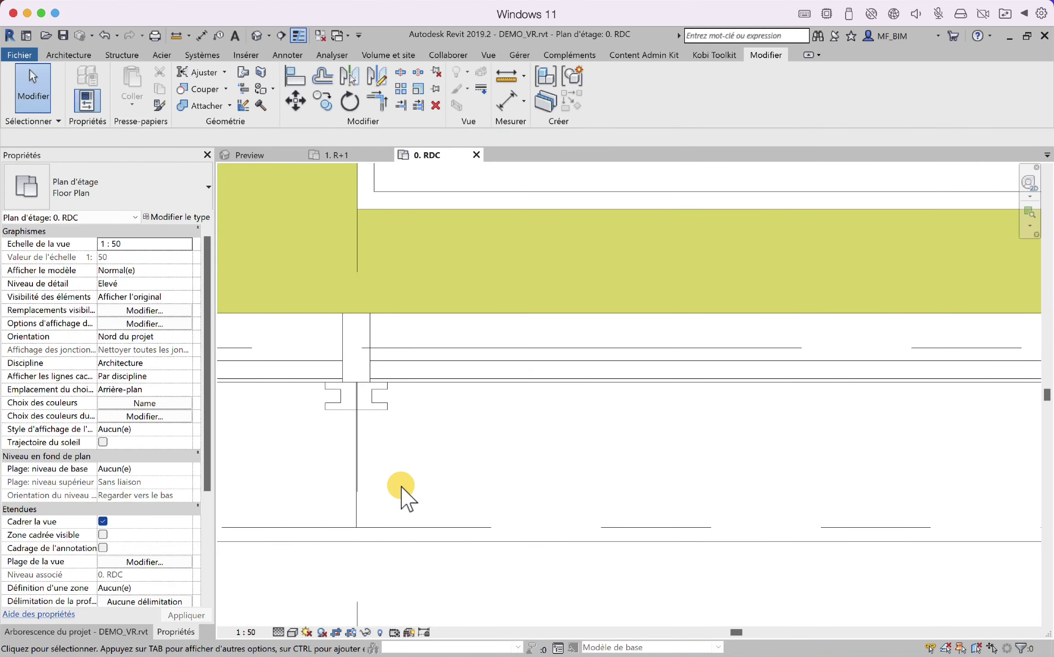
scroll(371, 503, down, 1)
scroll(666, 497, down, 1)
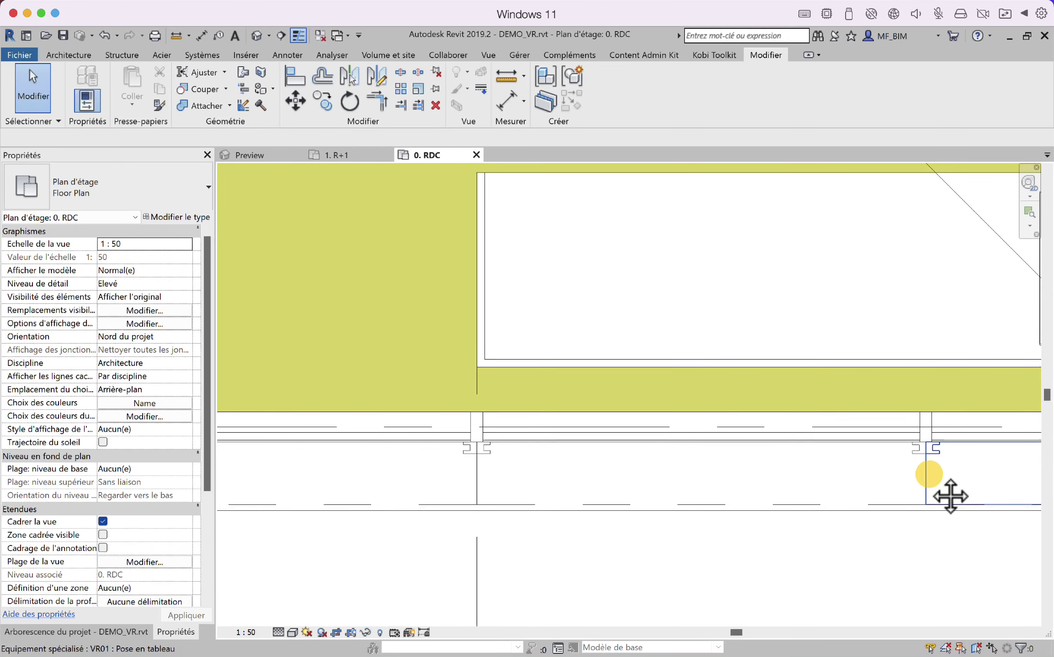
middle_drag(948, 496, 761, 478)
scroll(809, 475, down, 1)
scroll(701, 493, down, 1)
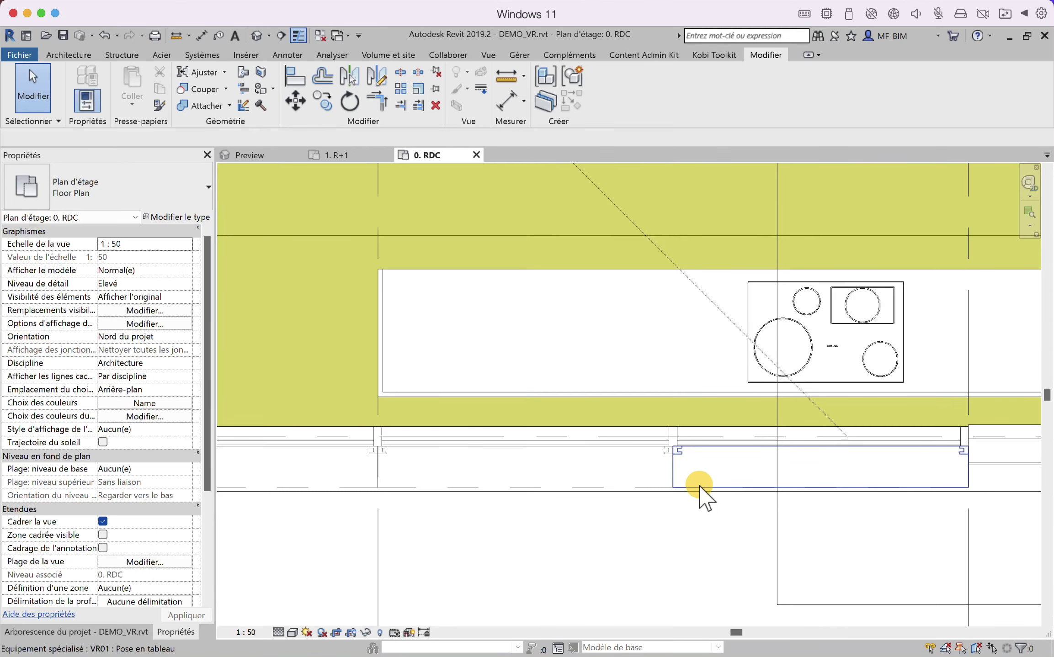
Select the four ground-floor VR01 shutters together.
click(729, 483)
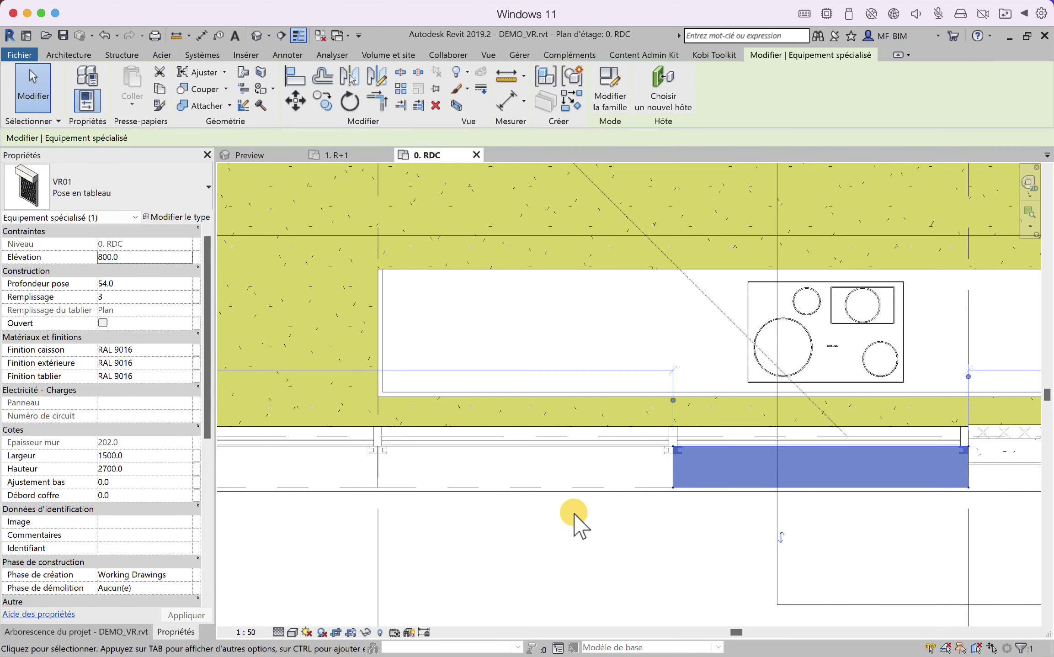
middle_drag(576, 513, 855, 521)
ctrl+click(676, 475)
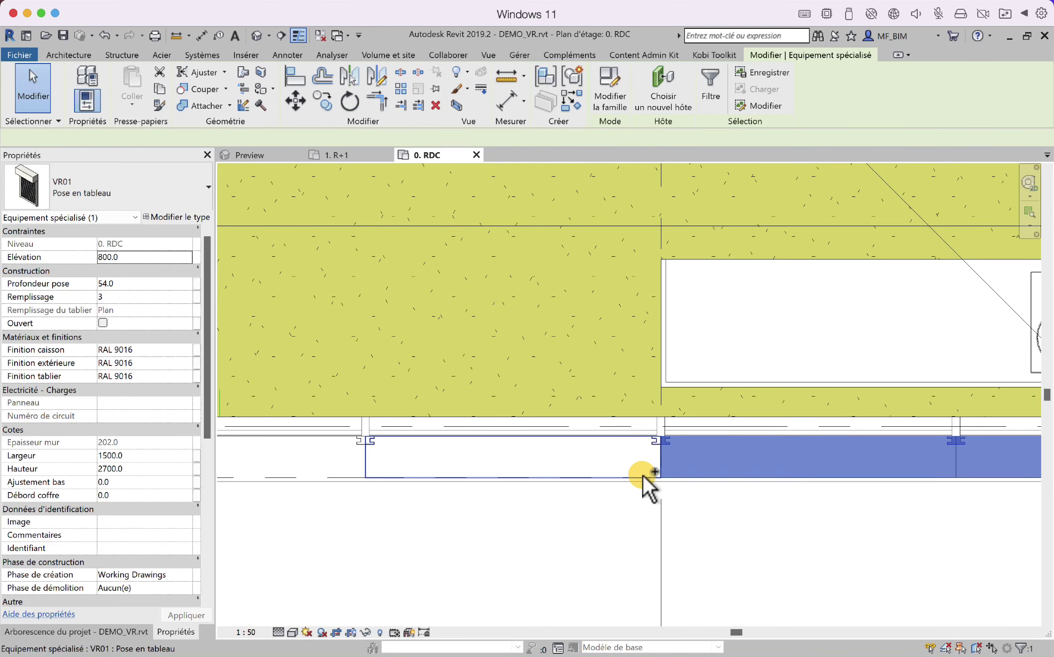
ctrl+click(640, 477)
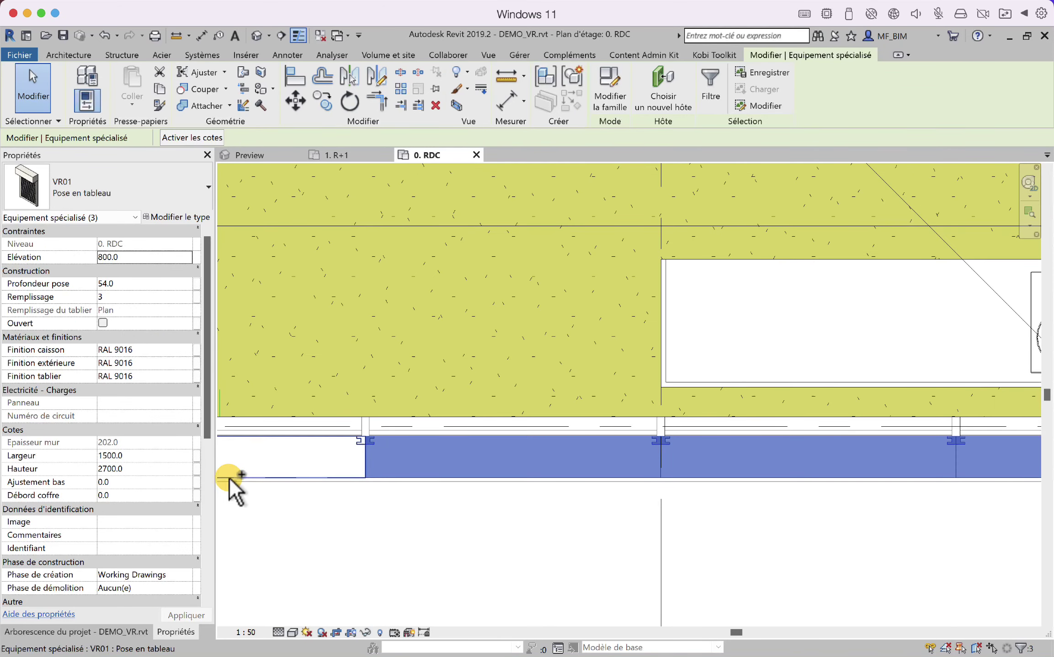
ctrl+click(270, 475)
middle_drag(432, 499, 599, 521)
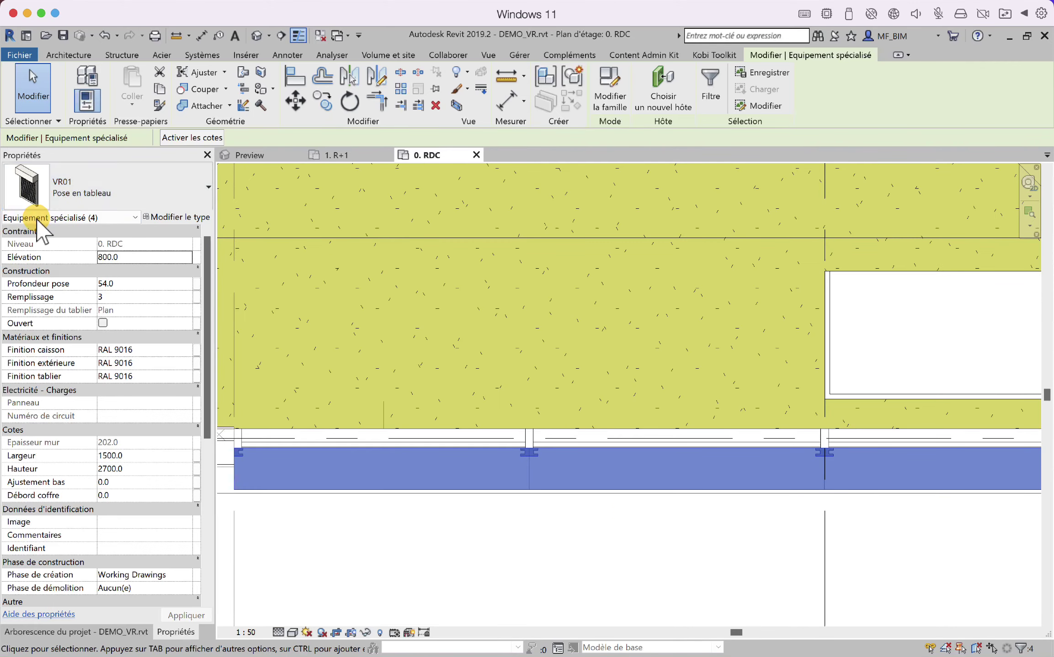
Set Hauteur caisson and Profondeur caisson to 90.0 in the Pose en tableau type.
click(189, 218)
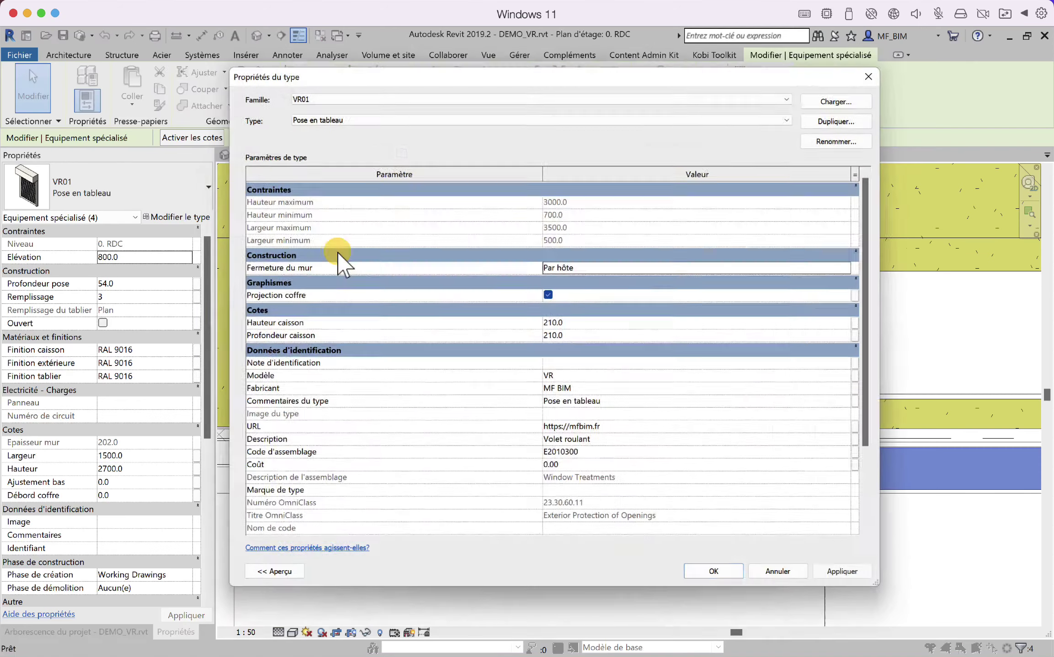
click(603, 323)
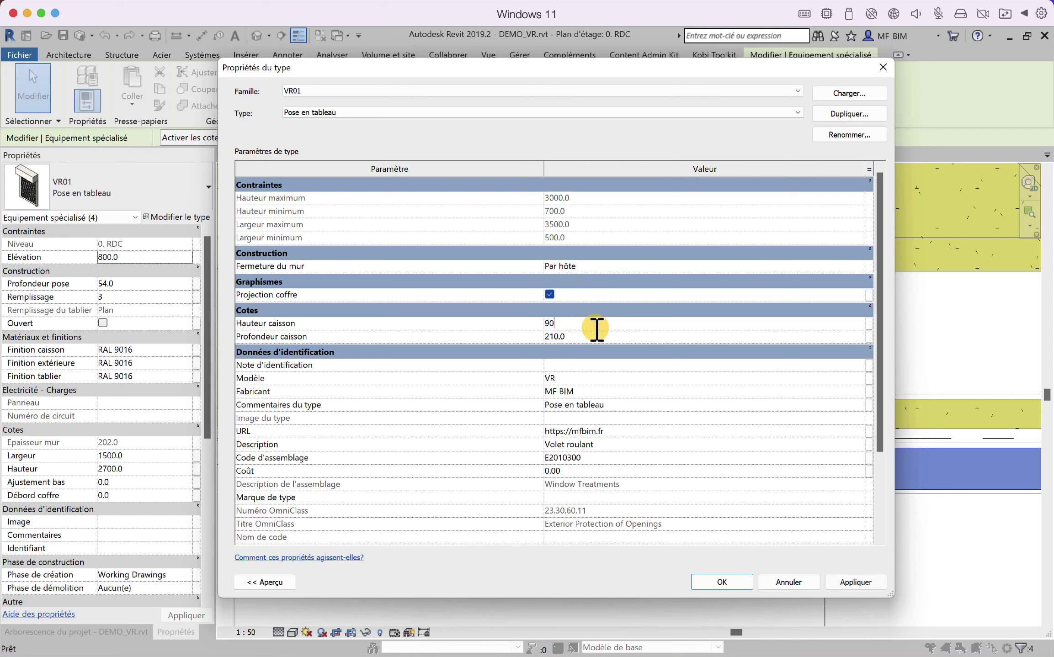
click(720, 578)
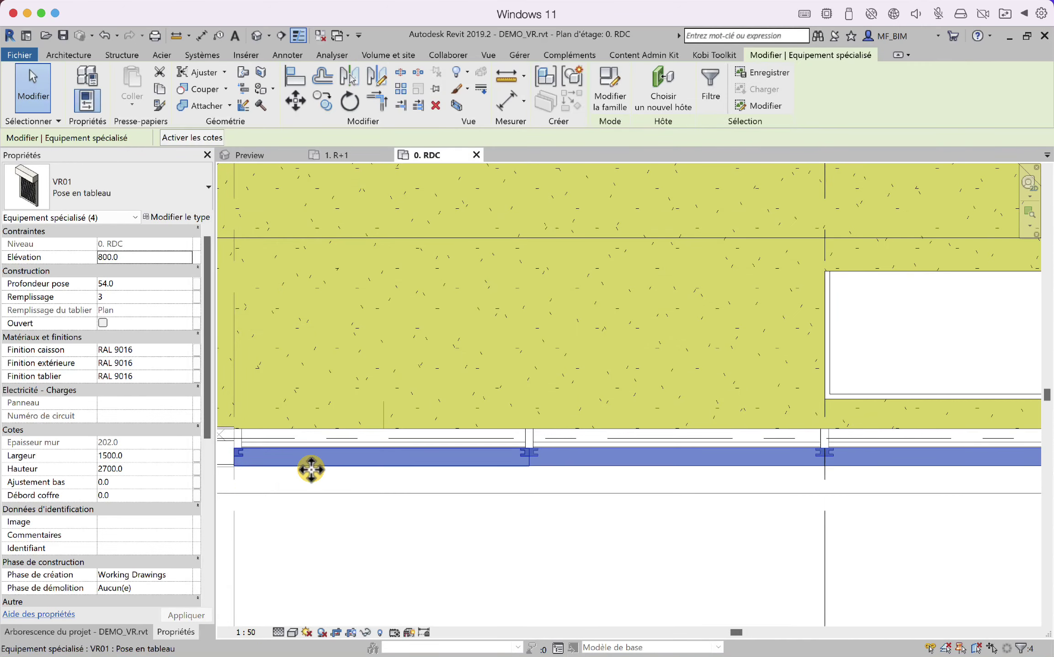
Review the resized shutters and select two ground-floor VR01 shutters.
click(254, 482)
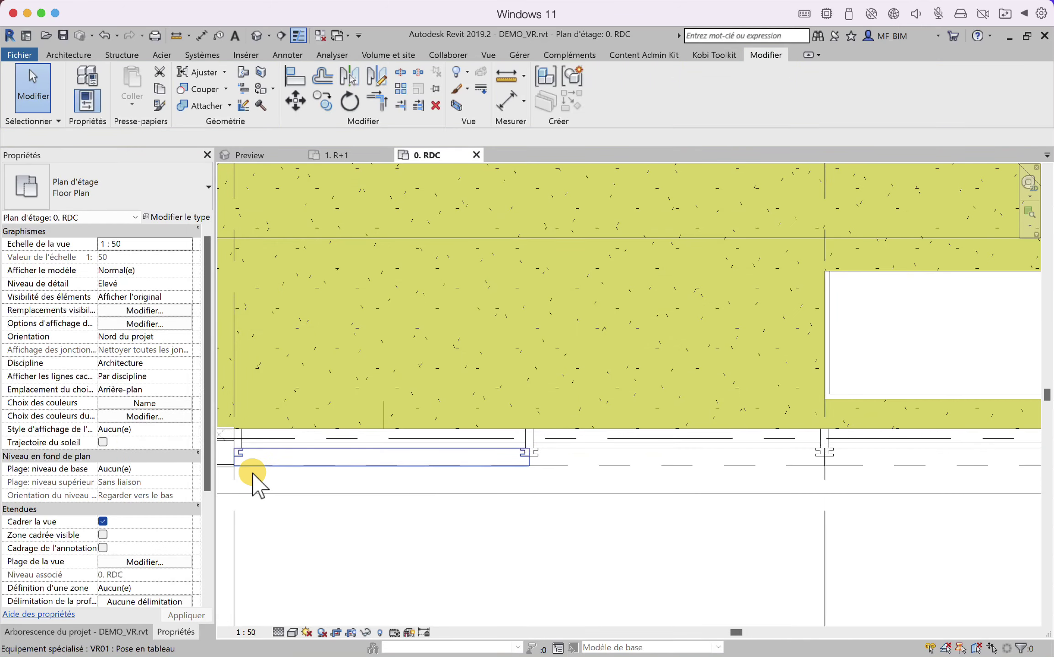
middle_drag(795, 506, 484, 438)
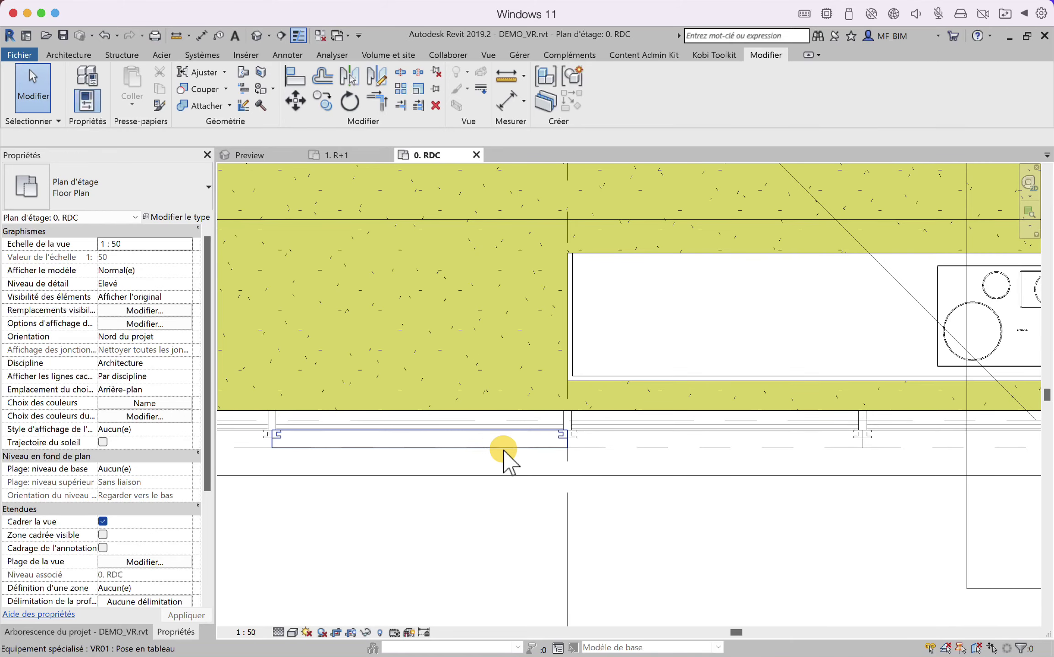
middle_drag(799, 453, 564, 463)
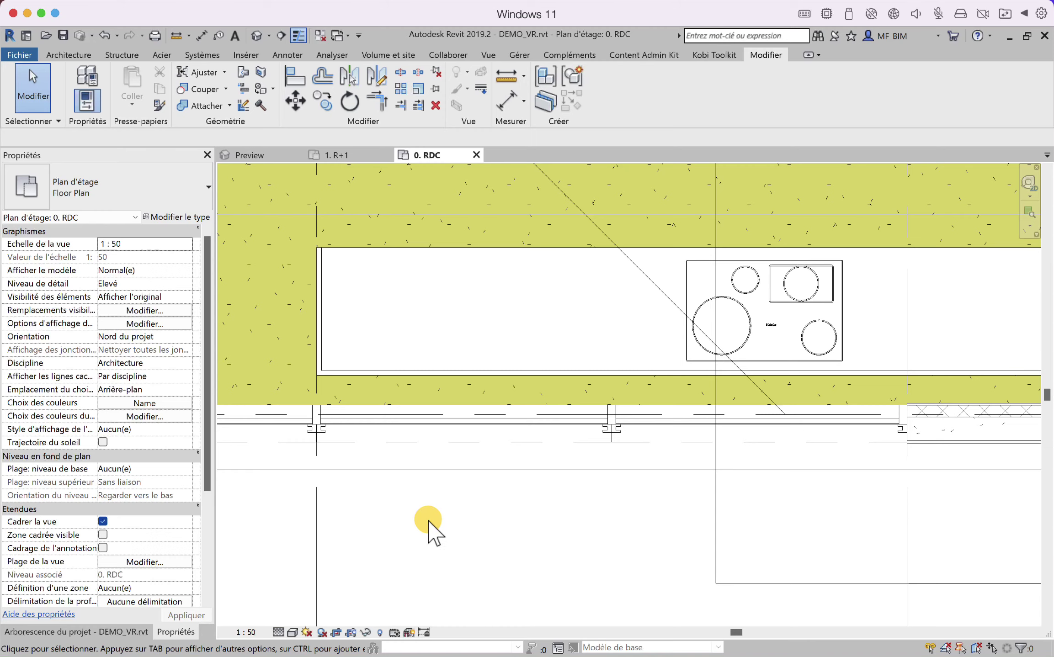
middle_drag(432, 530, 666, 530)
scroll(586, 506, down, 2)
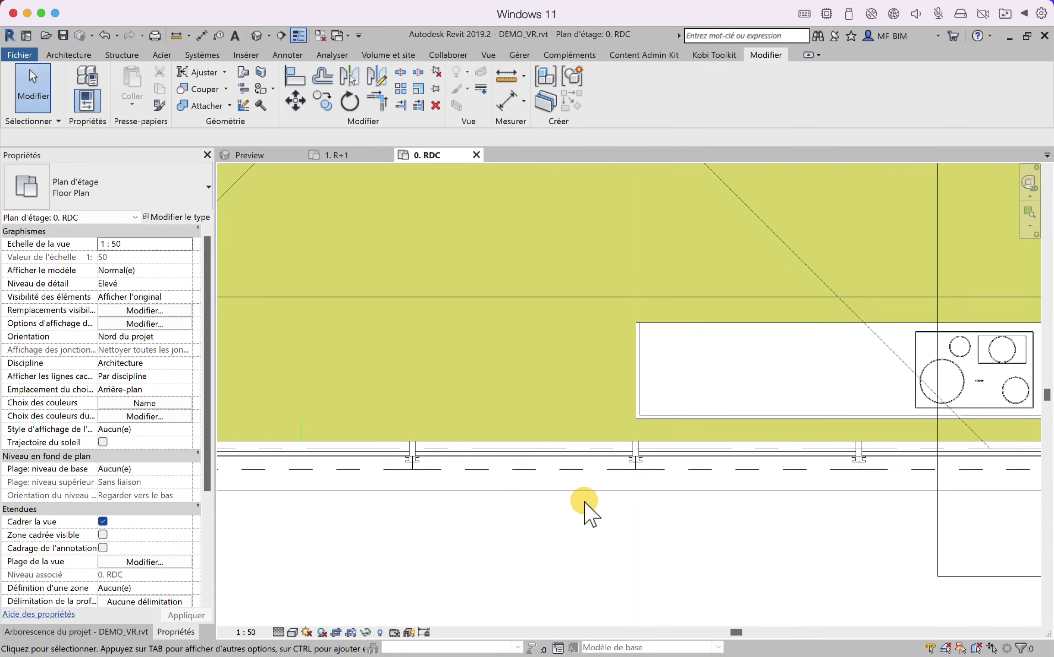
click(393, 464)
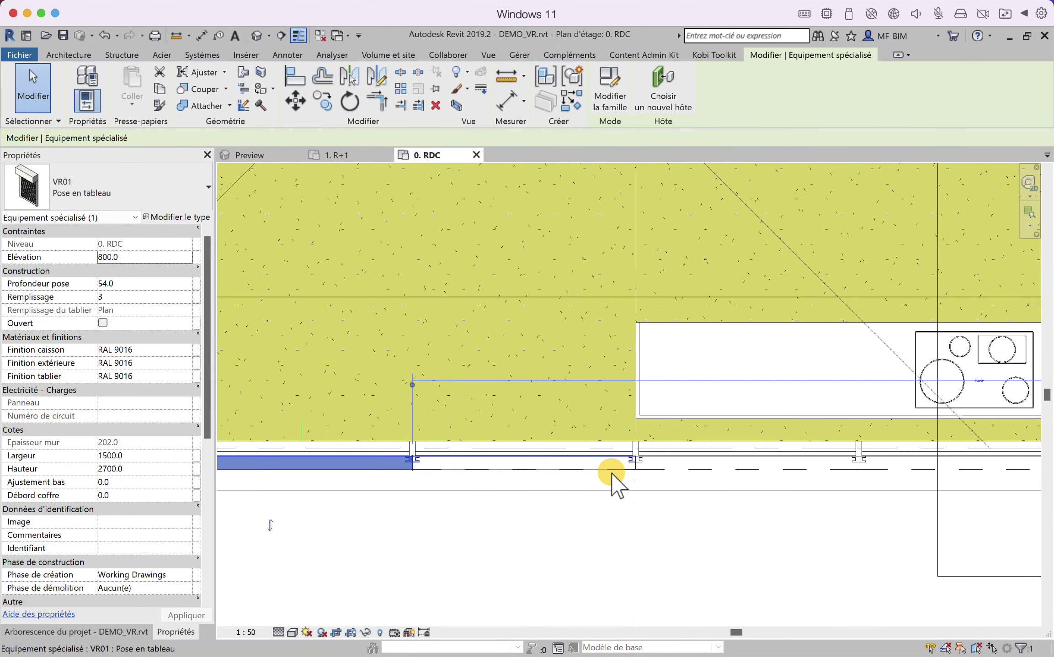
ctrl+click(762, 471)
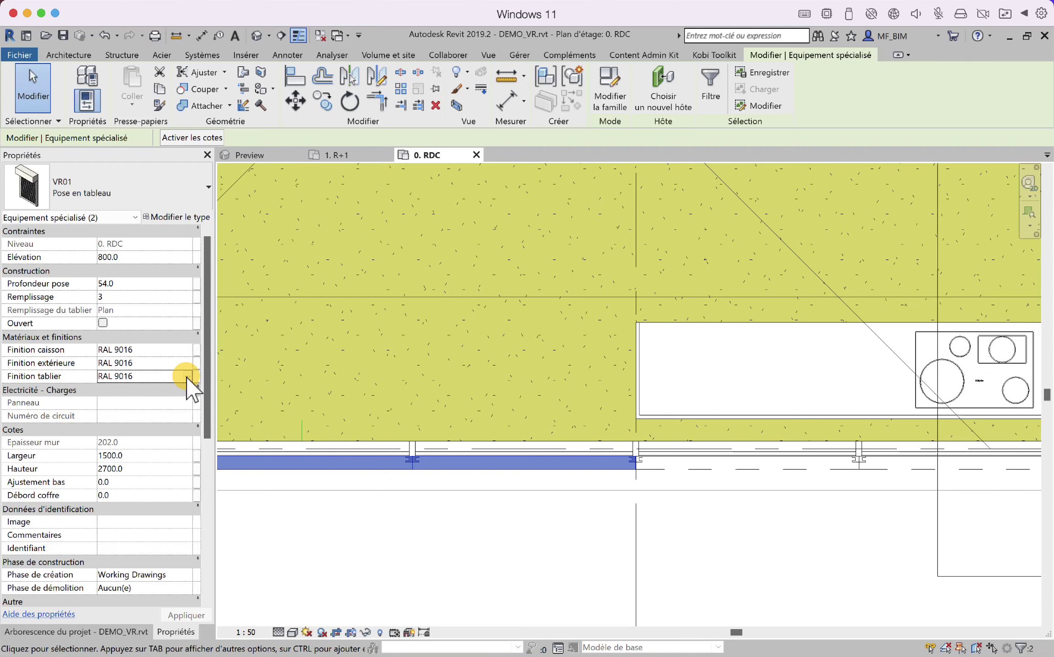
Change their Finition tablier from RAL 9016 to Satiné - 0108.
click(207, 376)
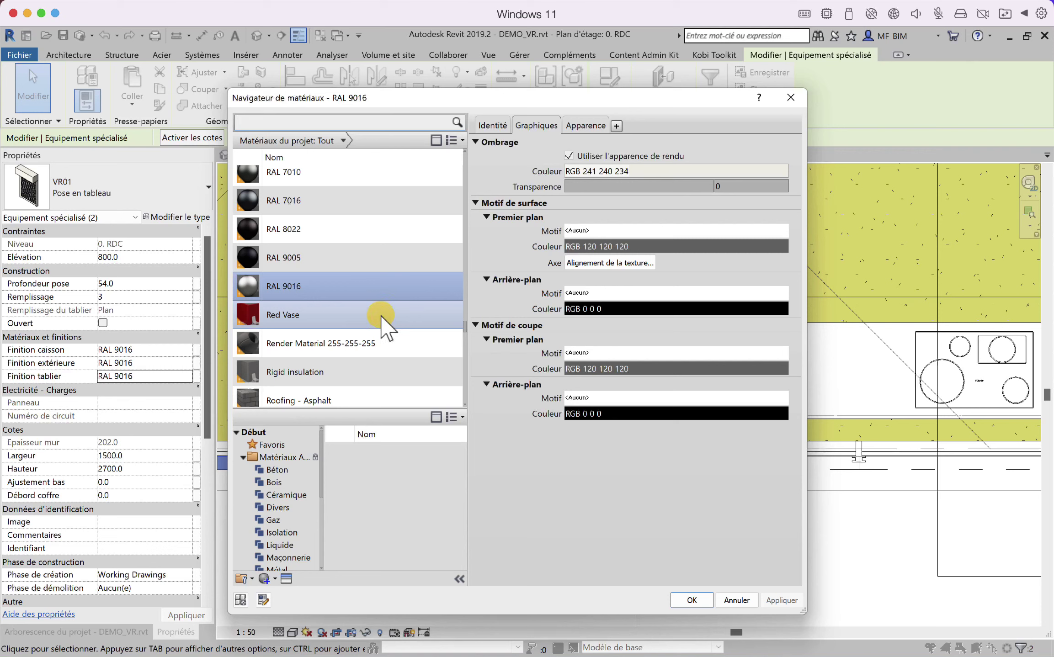
scroll(370, 338, down, 5)
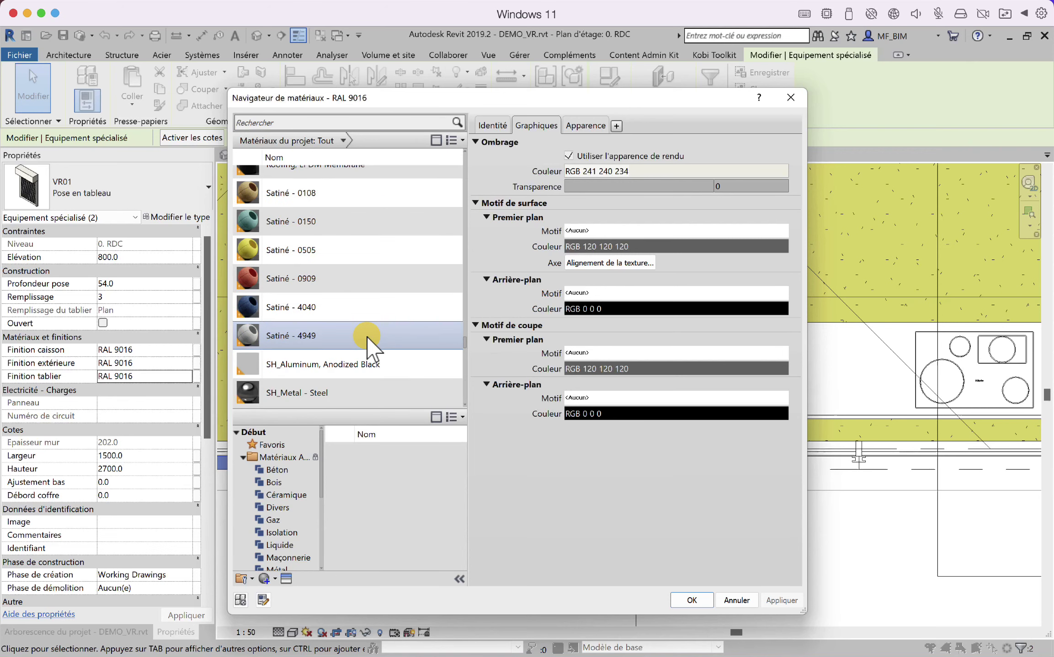
click(305, 273)
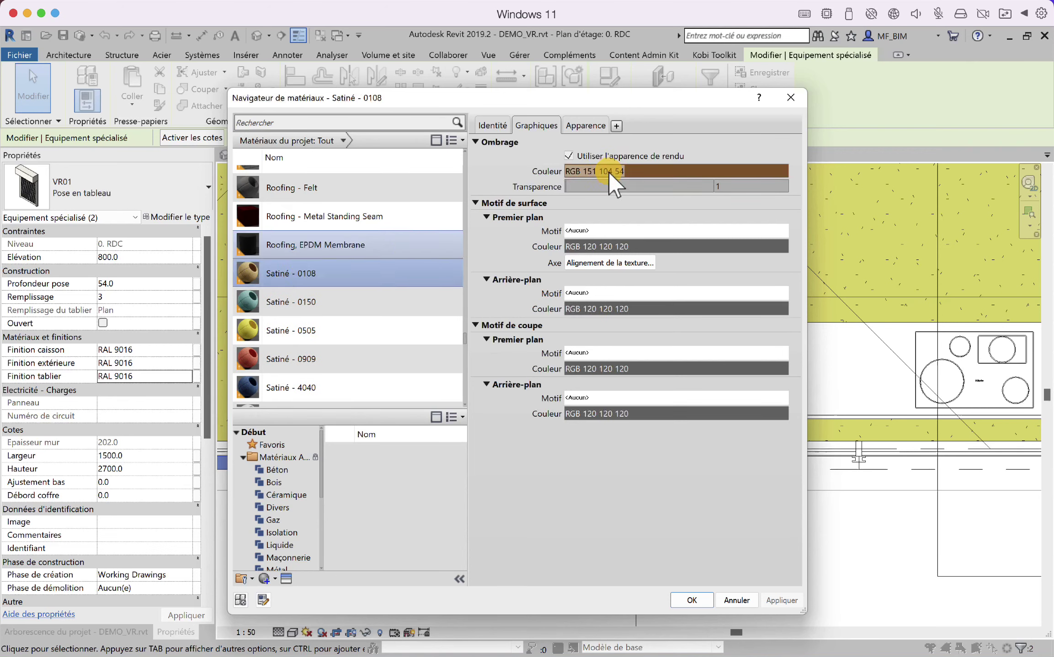
click(590, 128)
click(539, 128)
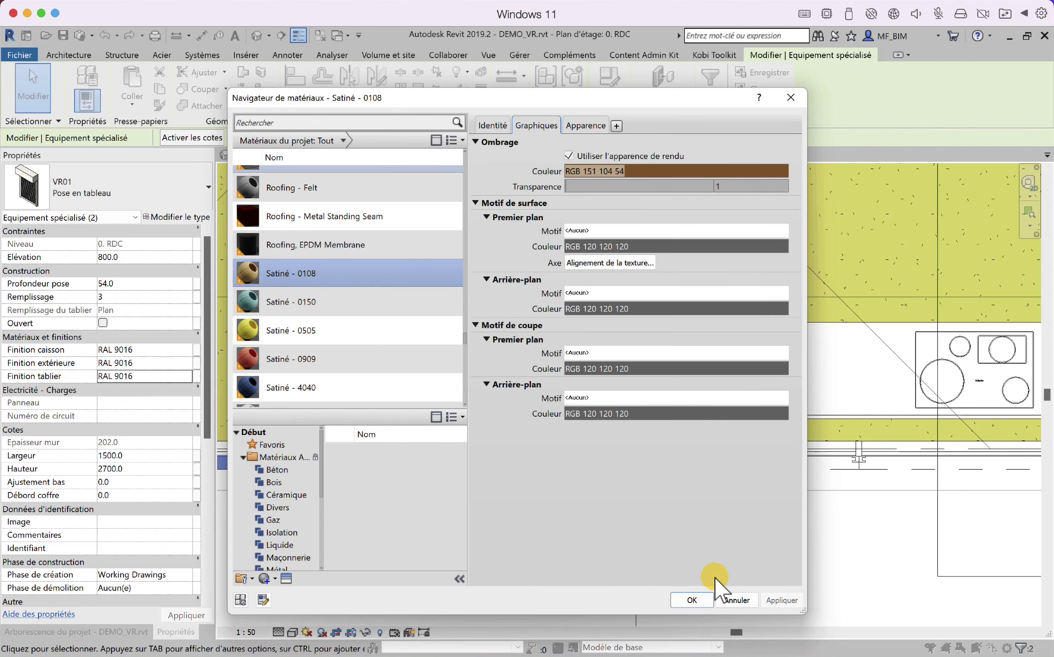
click(690, 599)
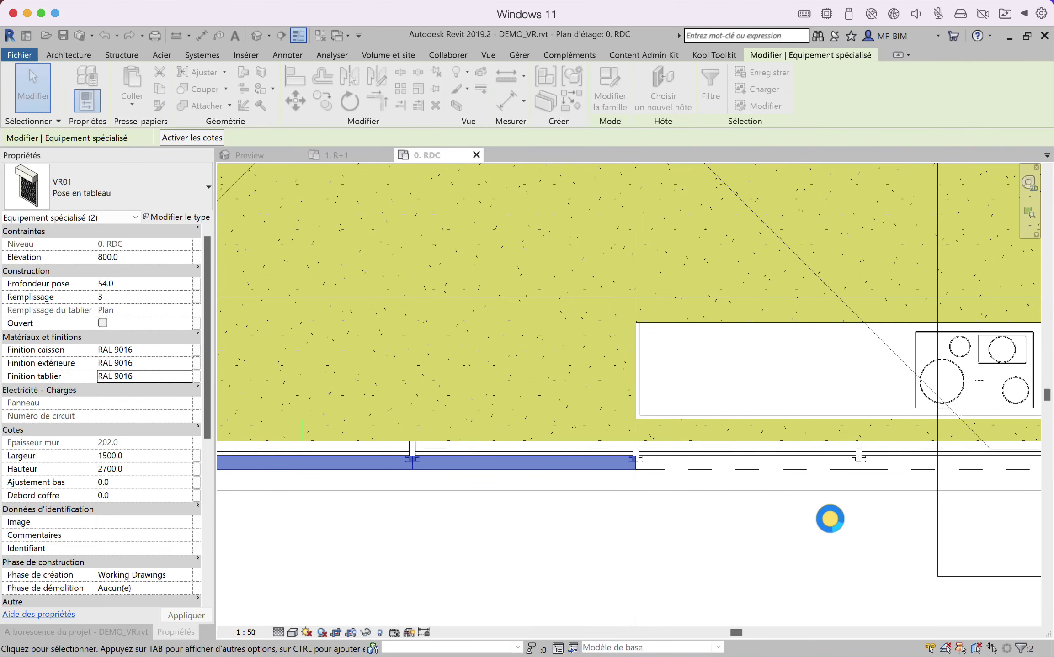
middle_drag(830, 521, 558, 529)
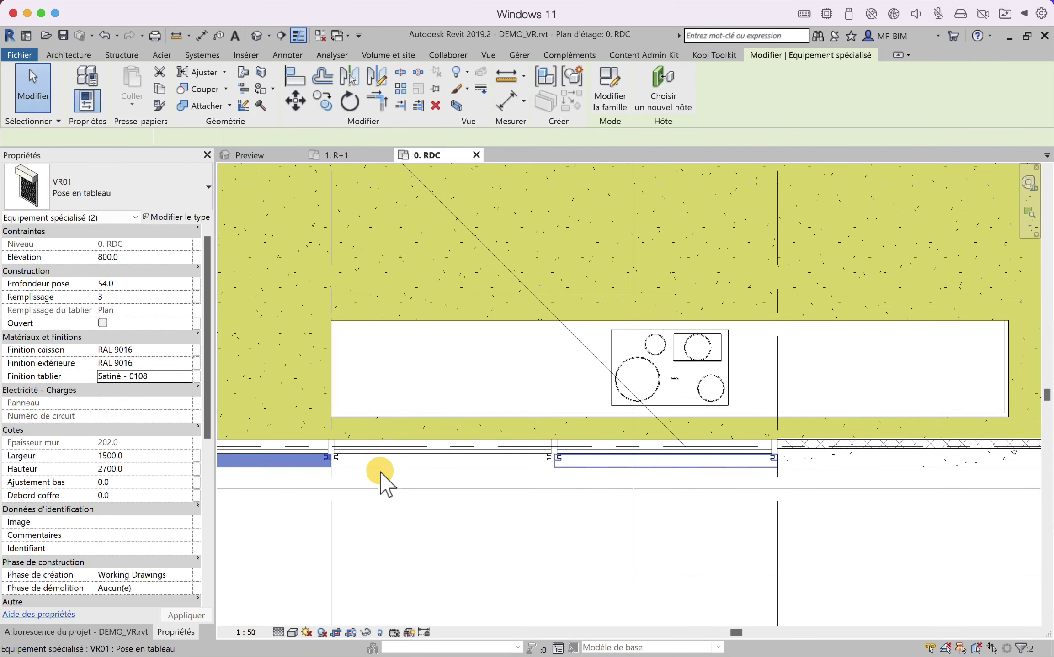
Give the right-hand bay shutter's apron the Satiné - 0505 material.
key(ctrl+z)
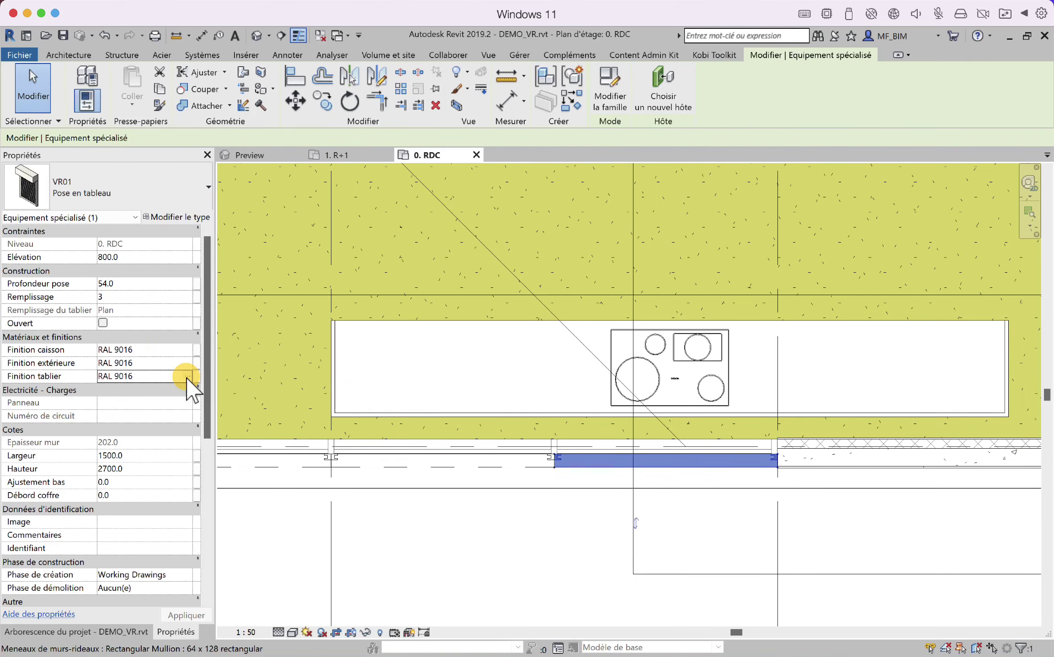
click(187, 376)
scroll(320, 347, down, 5)
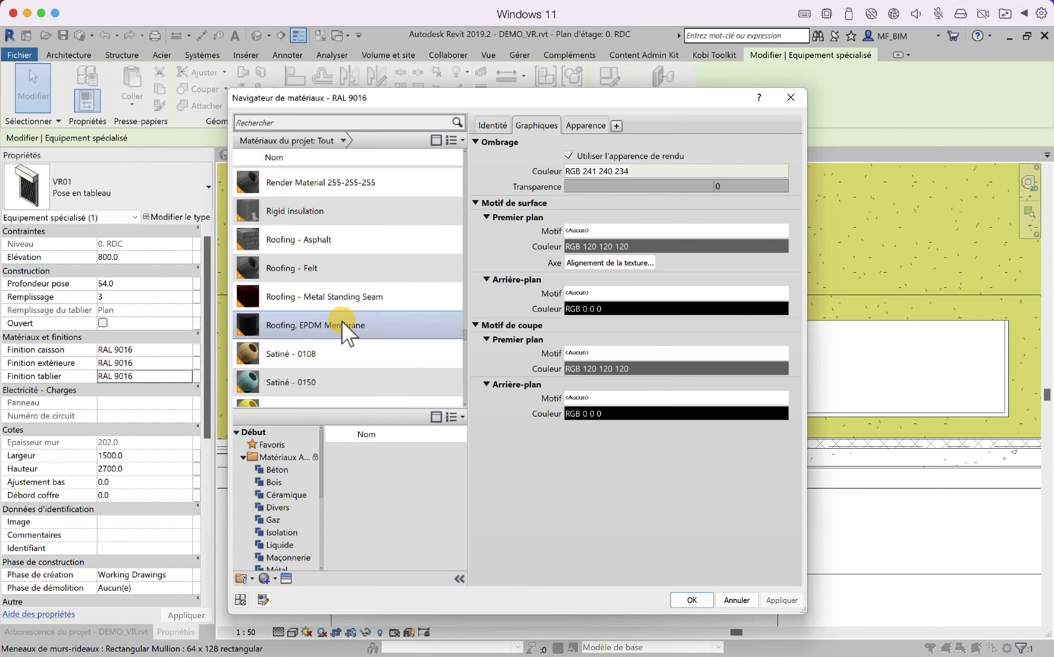
scroll(337, 319, up, 5)
double_click(322, 249)
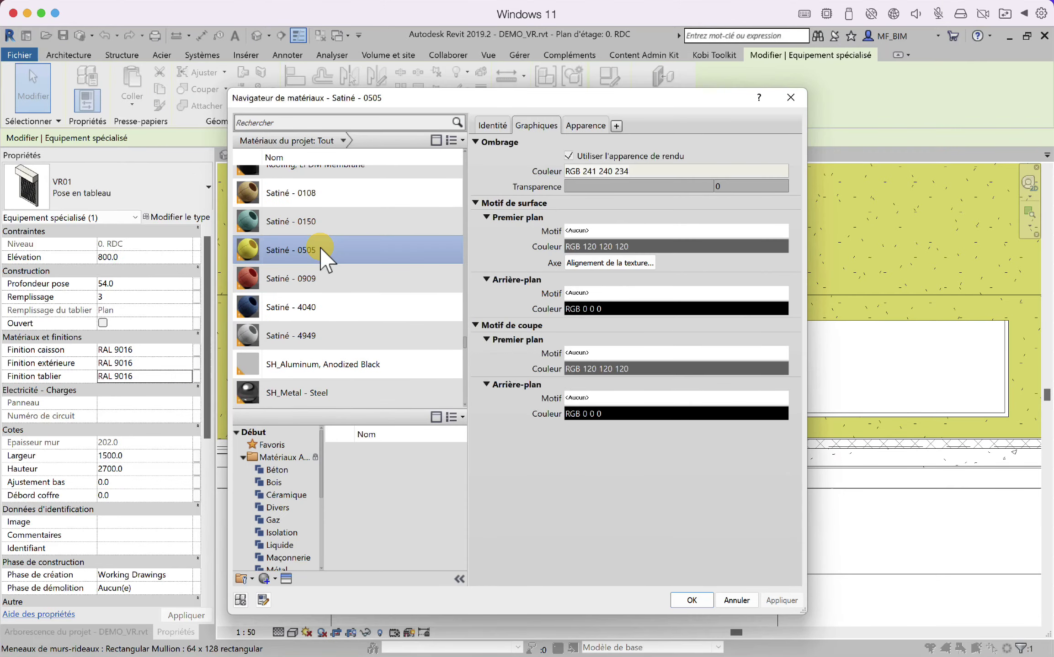
click(468, 462)
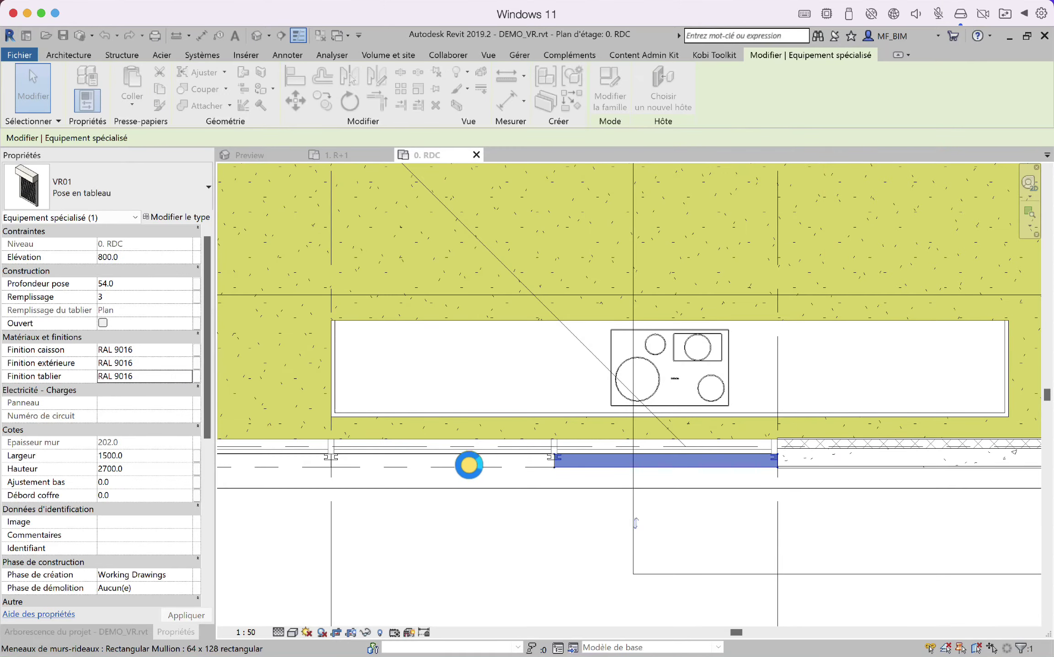
Give the left-hand bay shutter's apron the Satiné - 0505 material too.
click(545, 468)
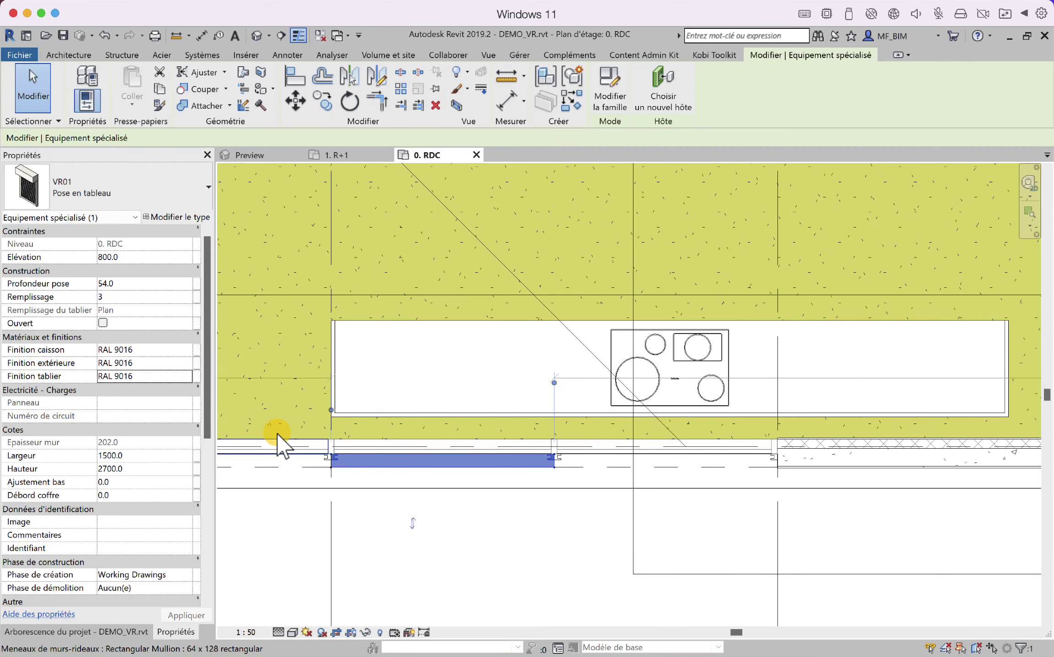
click(188, 364)
click(187, 365)
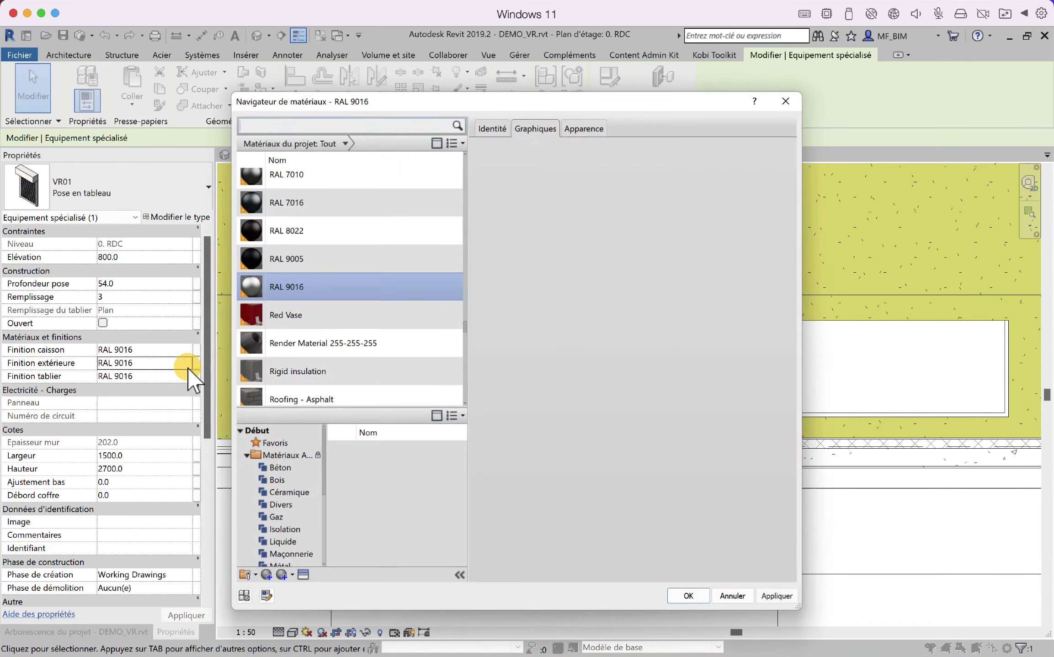
key(Escape)
click(187, 376)
click(187, 376)
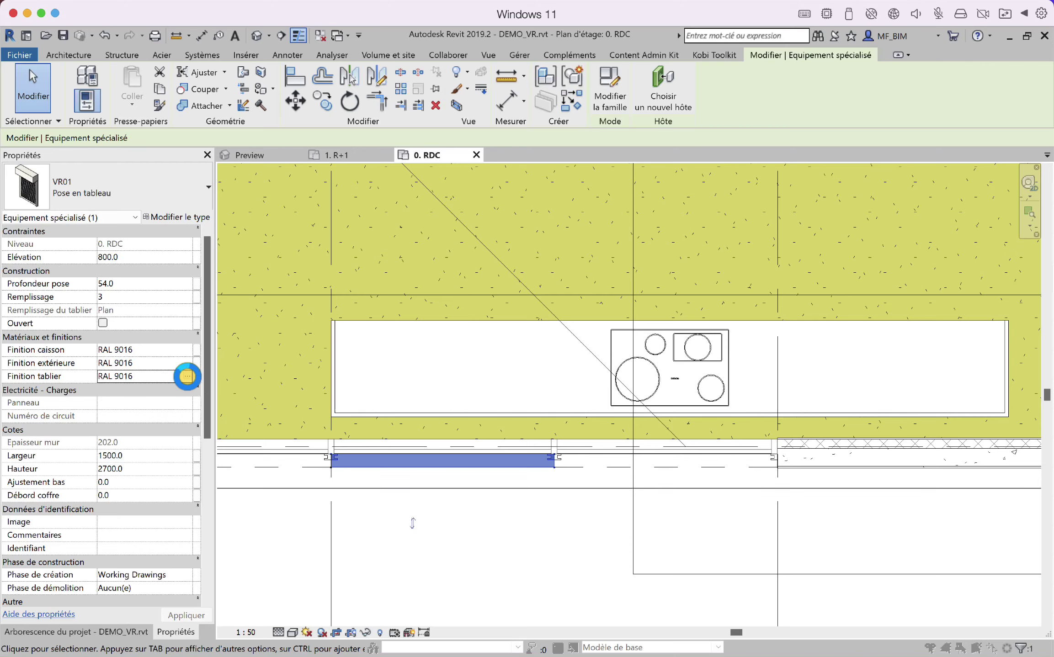
scroll(292, 295, down, 2)
scroll(308, 289, down, 3)
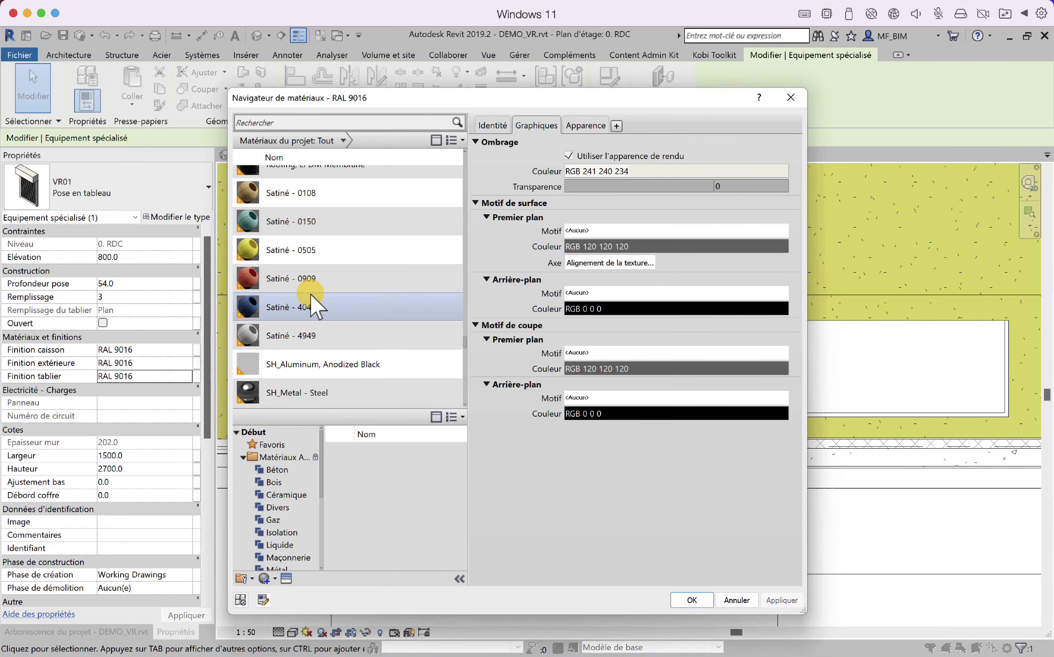
double_click(302, 258)
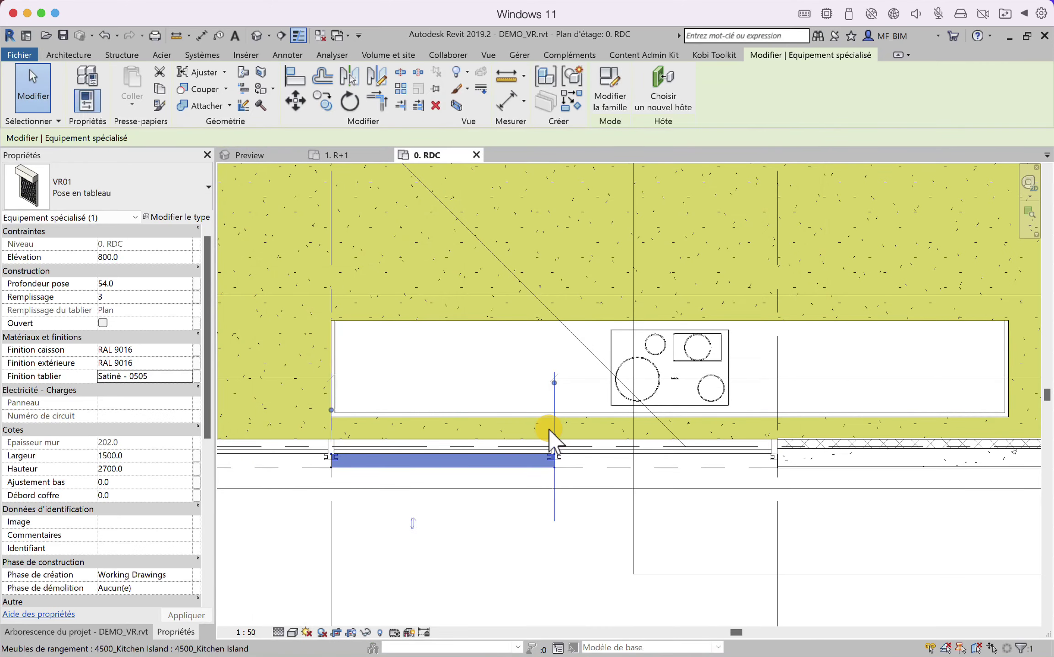
Bring up the 3D Preview and check the ground-floor bay shutters by selecting them.
click(248, 155)
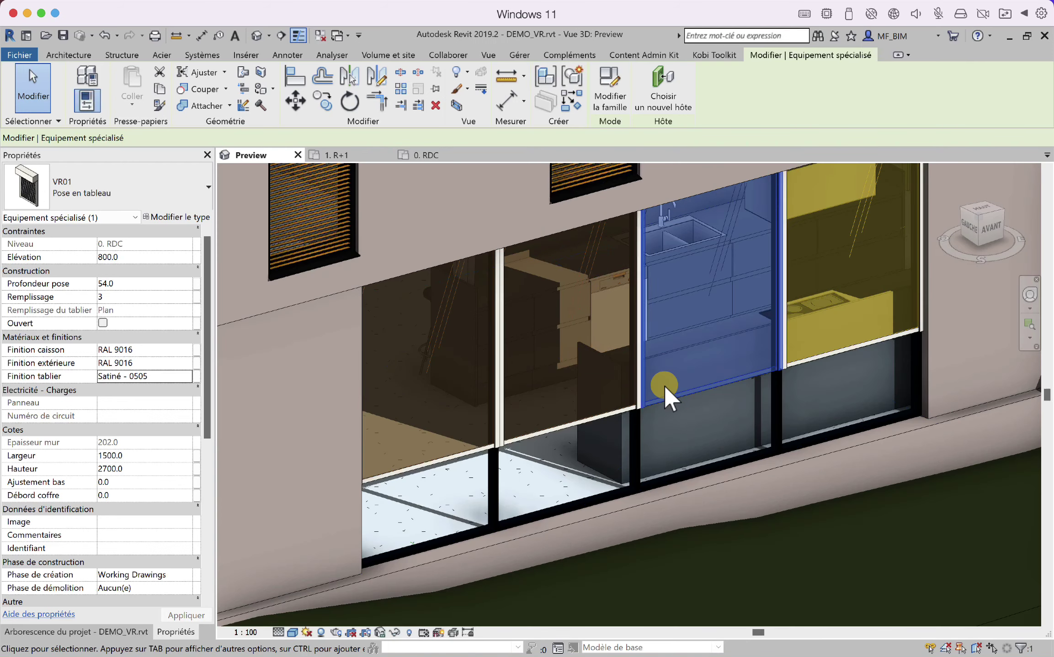
shift+middle_drag(664, 423, 719, 402)
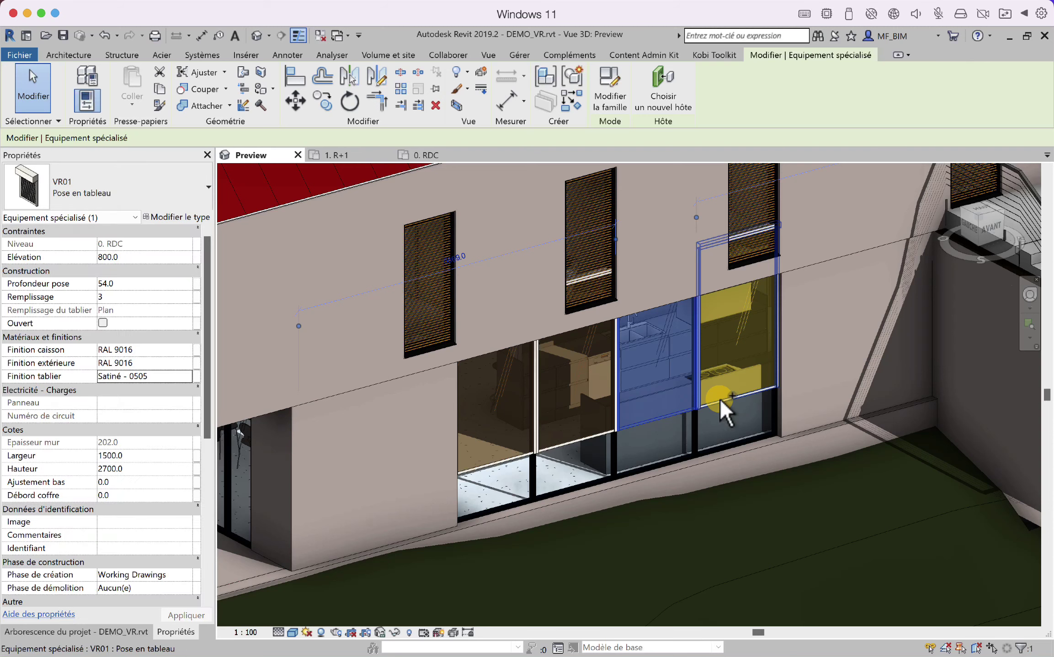
ctrl+click(718, 402)
ctrl+click(530, 455)
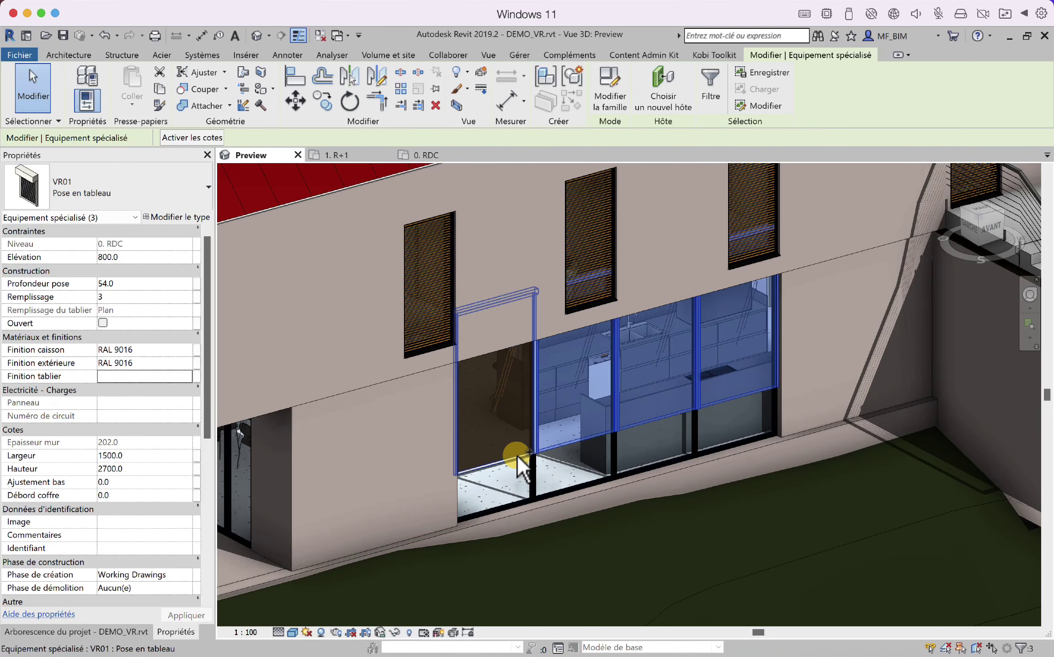
ctrl+click(506, 459)
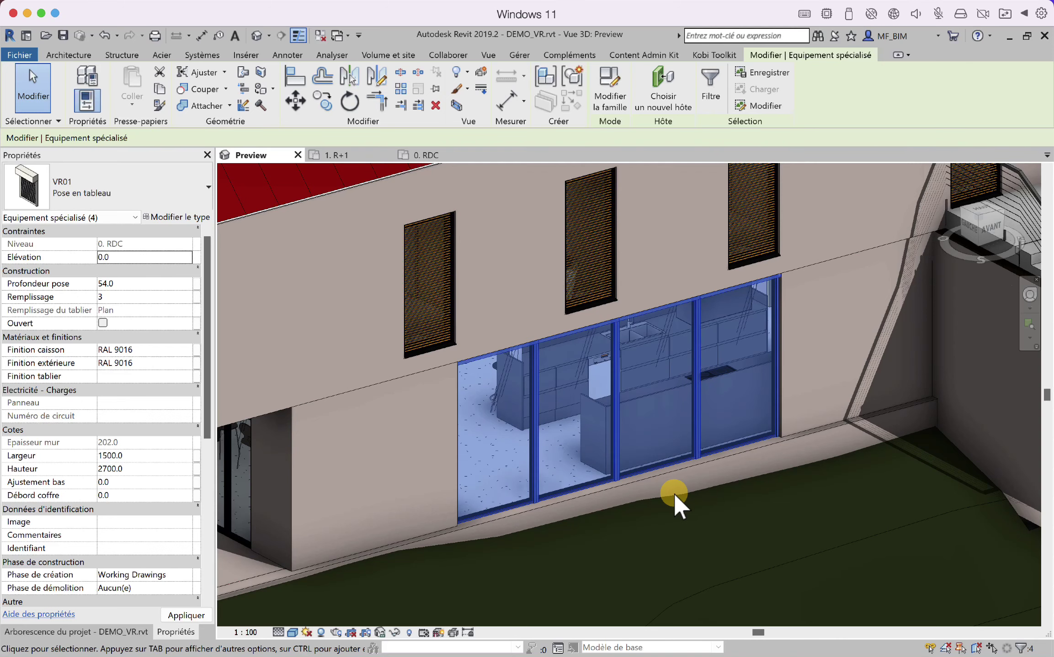
key(Escape)
Orbit to a frontal view of the facade and select an element in the right-hand bay.
shift+middle_drag(736, 439, 728, 461)
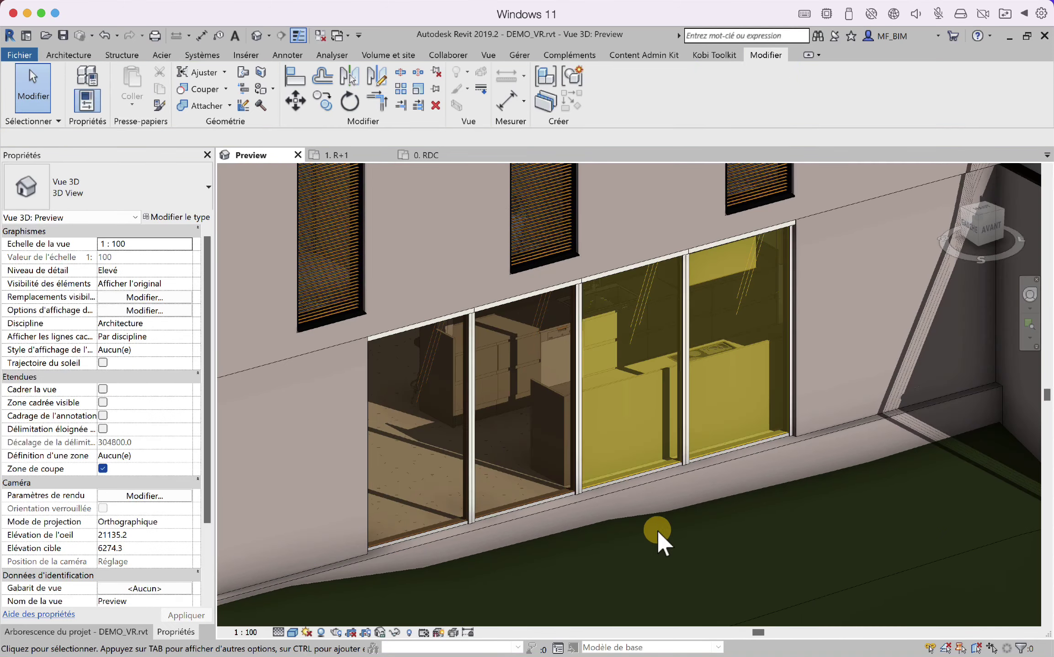
shift+middle_drag(705, 513, 668, 450)
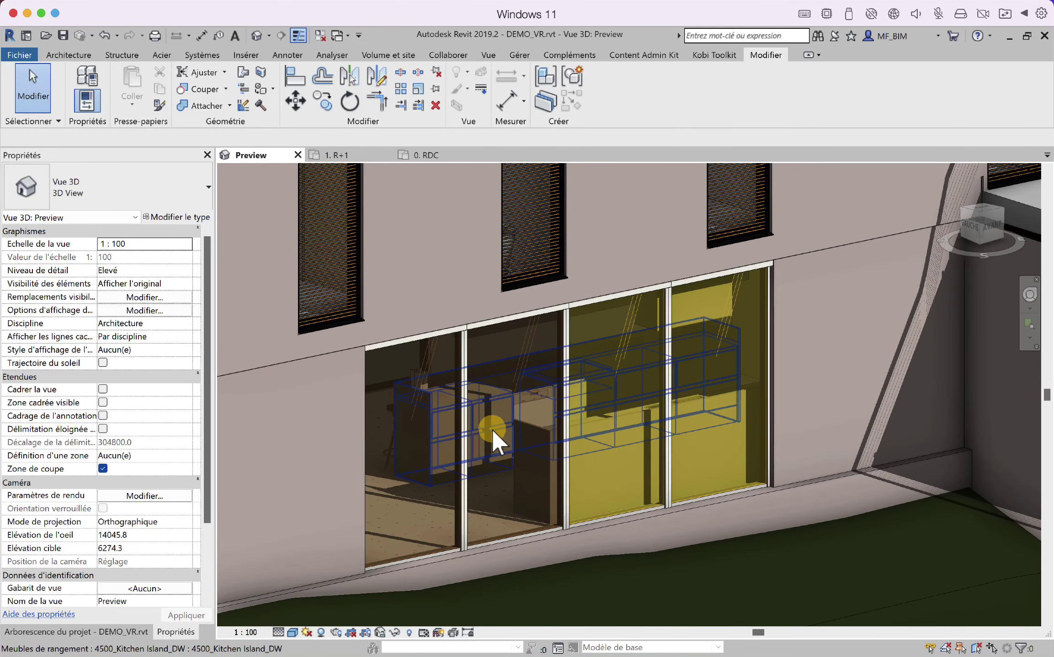
shift+middle_drag(556, 437, 542, 502)
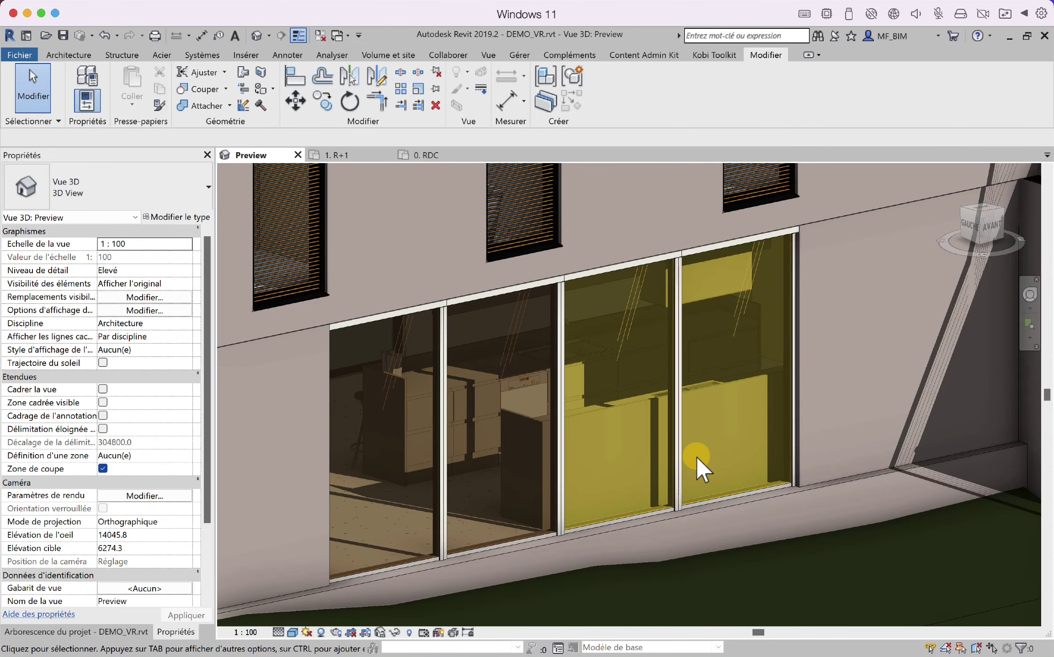
click(683, 465)
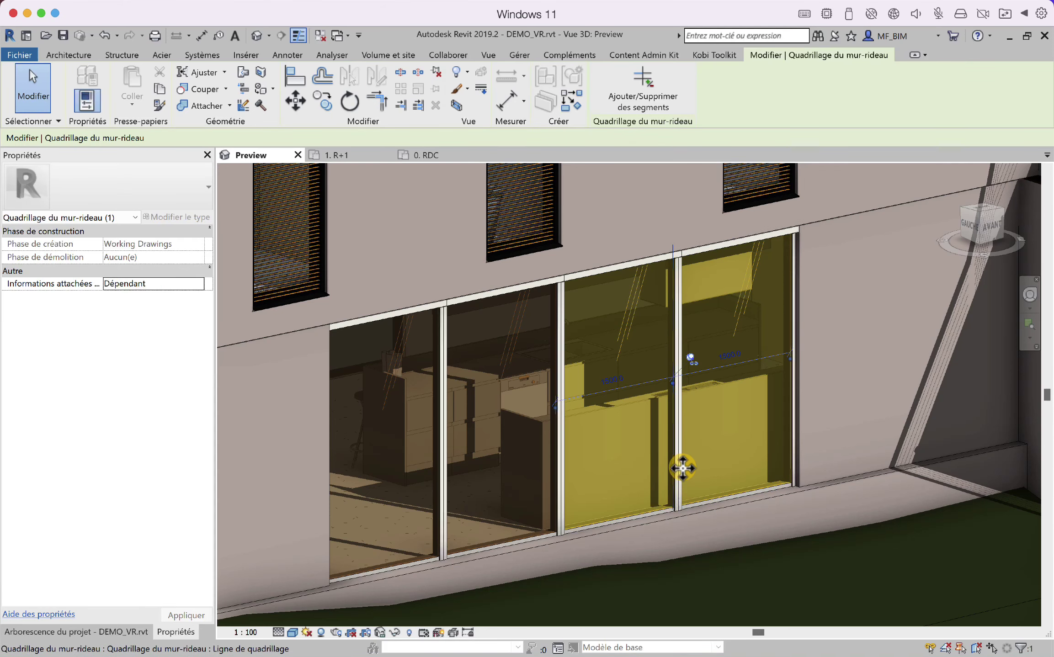
Select the four ground-floor VR01 shutters and change their Finition extérieure to RAL 9005.
key(Tab)
click(682, 470)
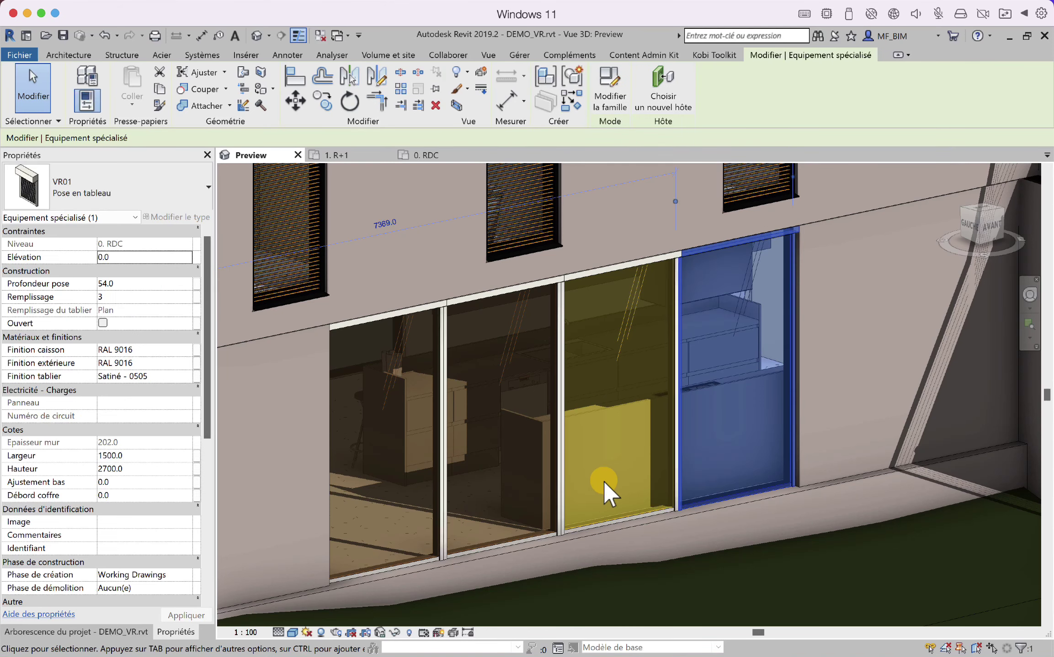
ctrl+click(562, 506)
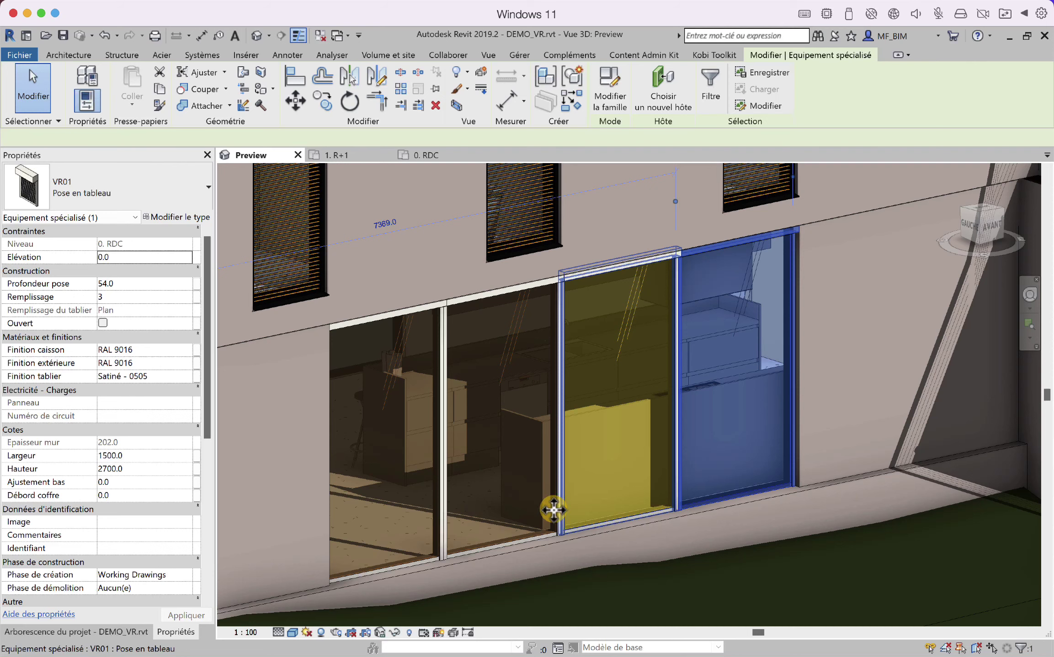
ctrl+click(501, 541)
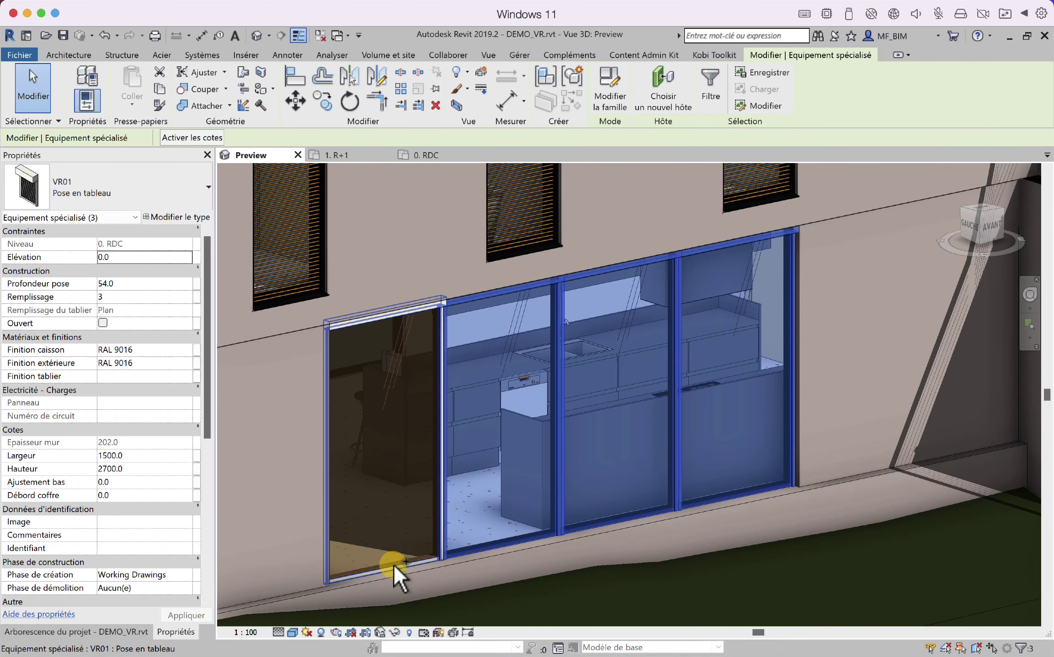
ctrl+click(390, 560)
ctrl+click(387, 559)
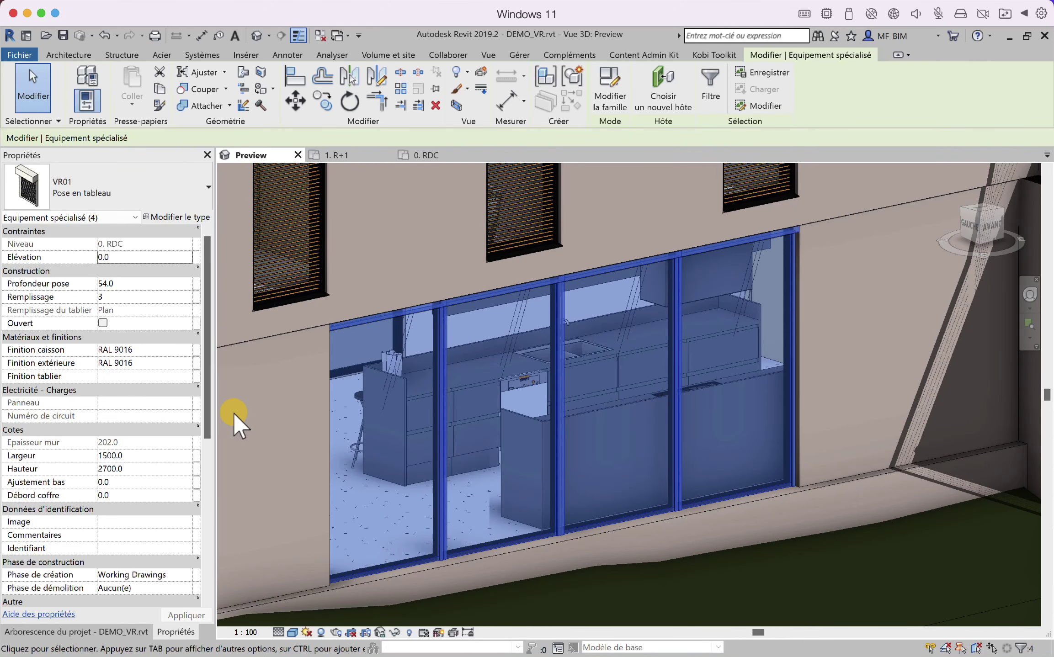
click(187, 364)
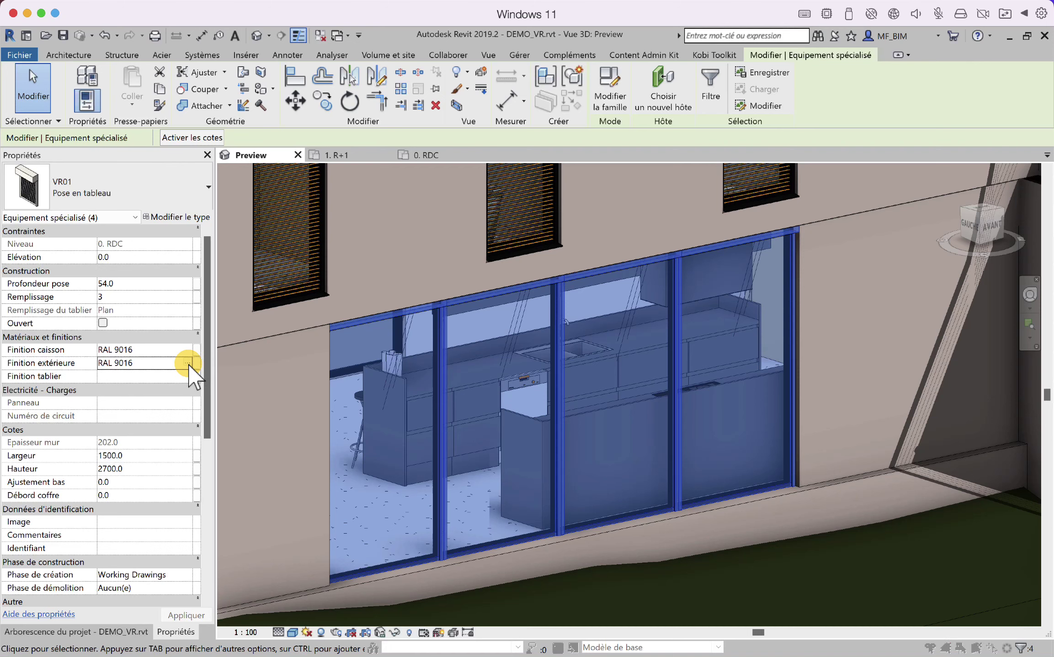
click(196, 363)
click(281, 264)
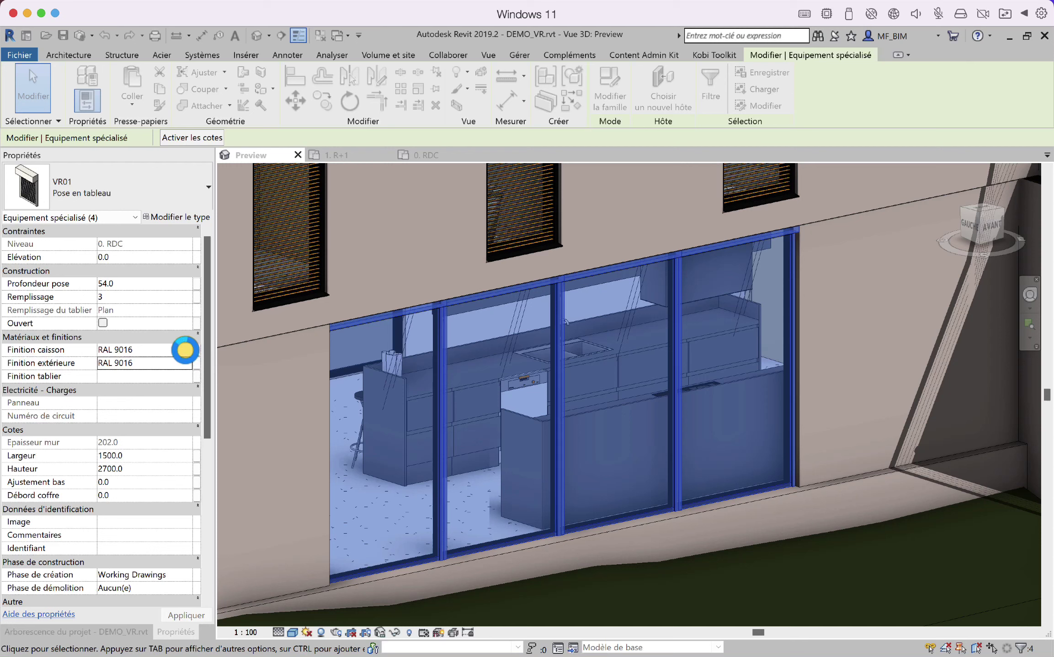
click(132, 349)
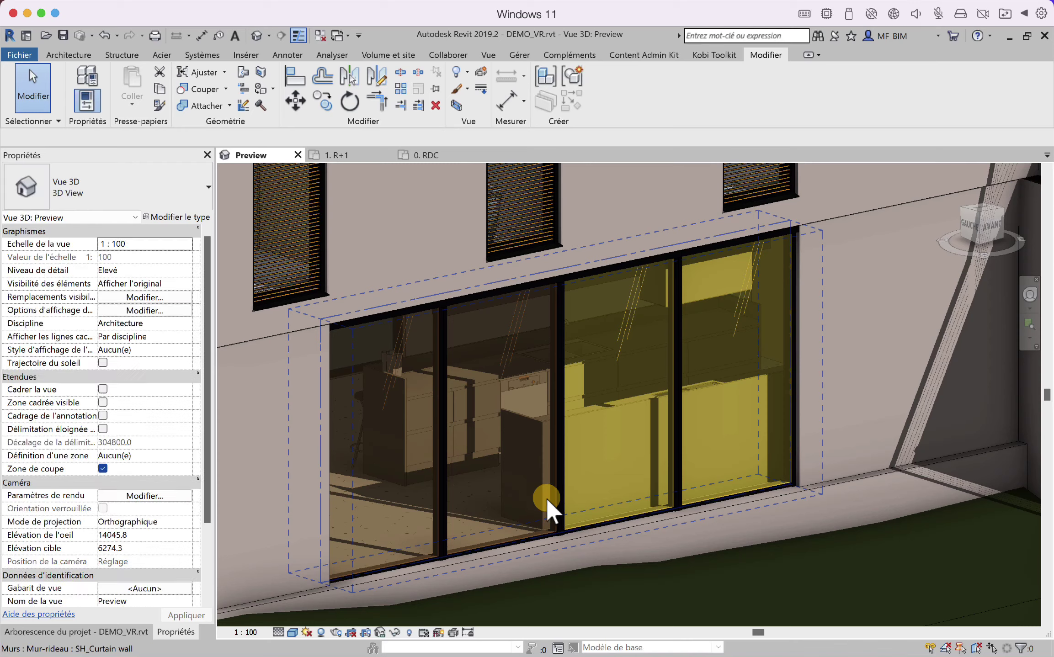
Set the second-bay shutter's Finition tablier to Satiné - 4040, turning its apron dark blue.
scroll(546, 474, down, 4)
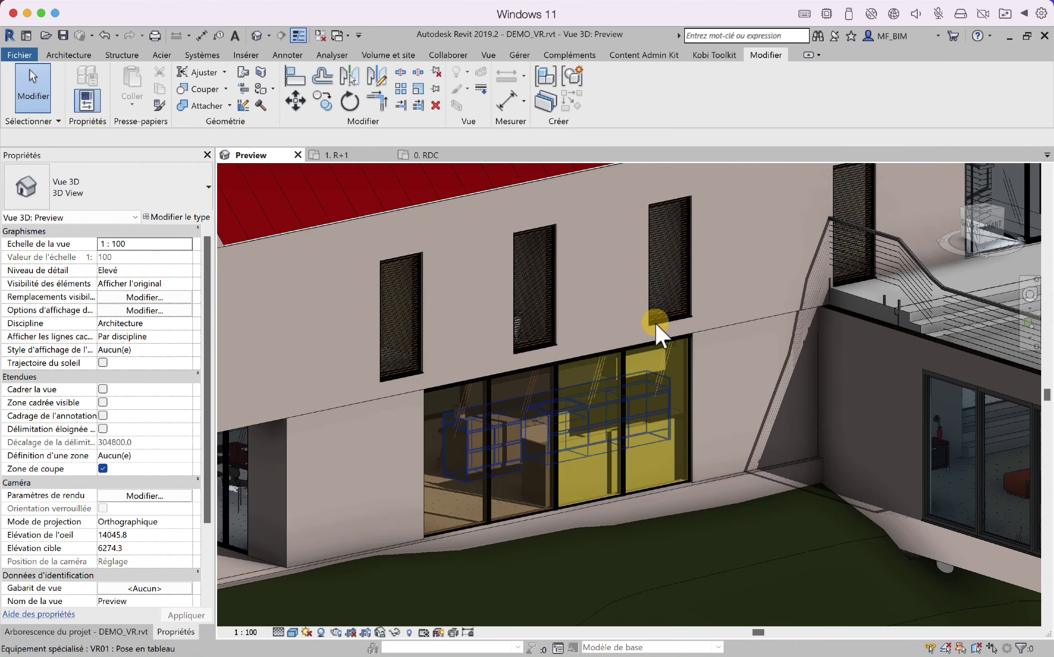
shift+middle_drag(591, 445, 505, 348)
scroll(633, 501, down, 3)
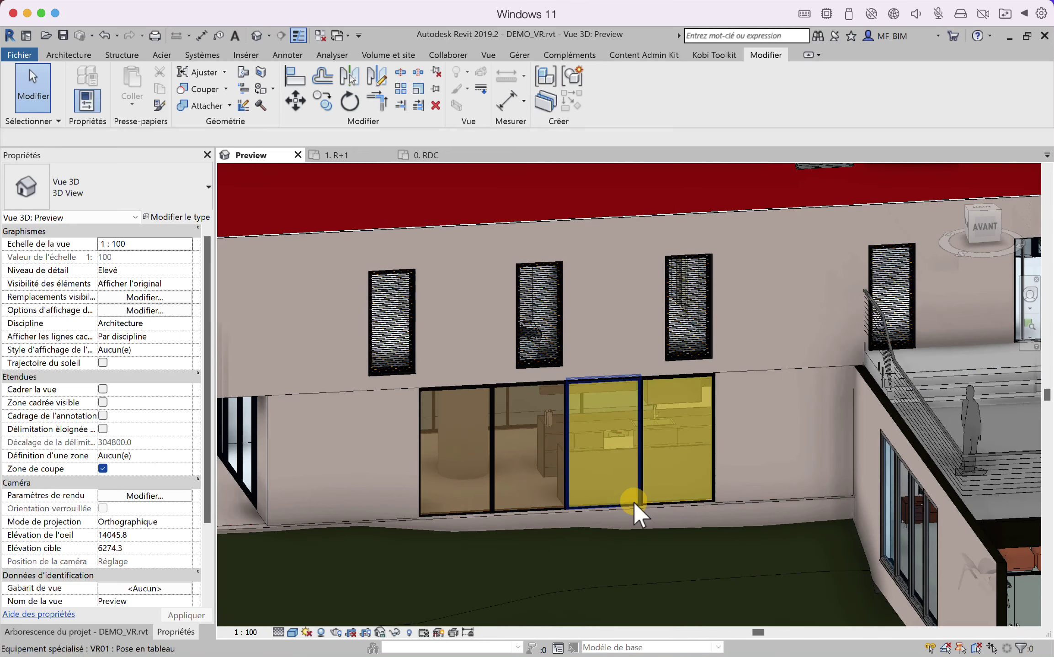
scroll(499, 484, up, 6)
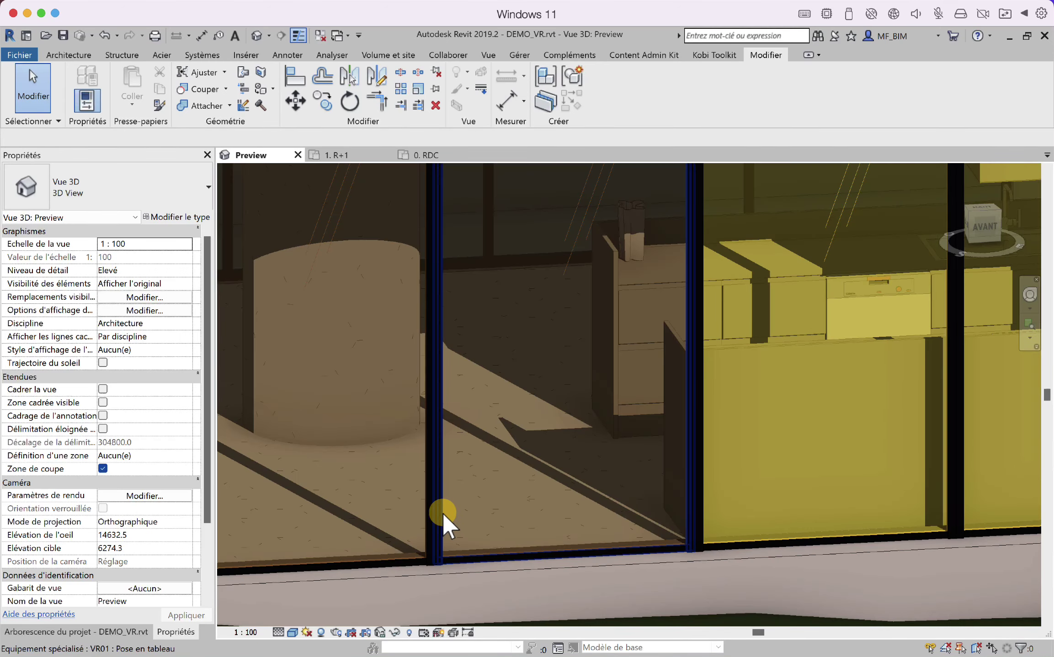
click(442, 513)
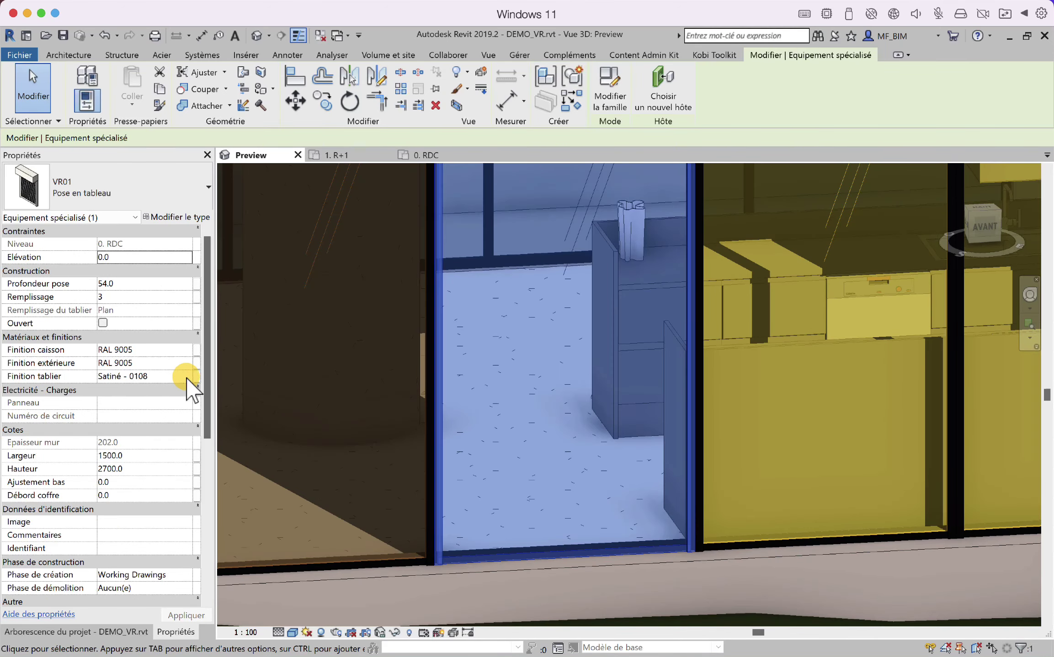
click(187, 376)
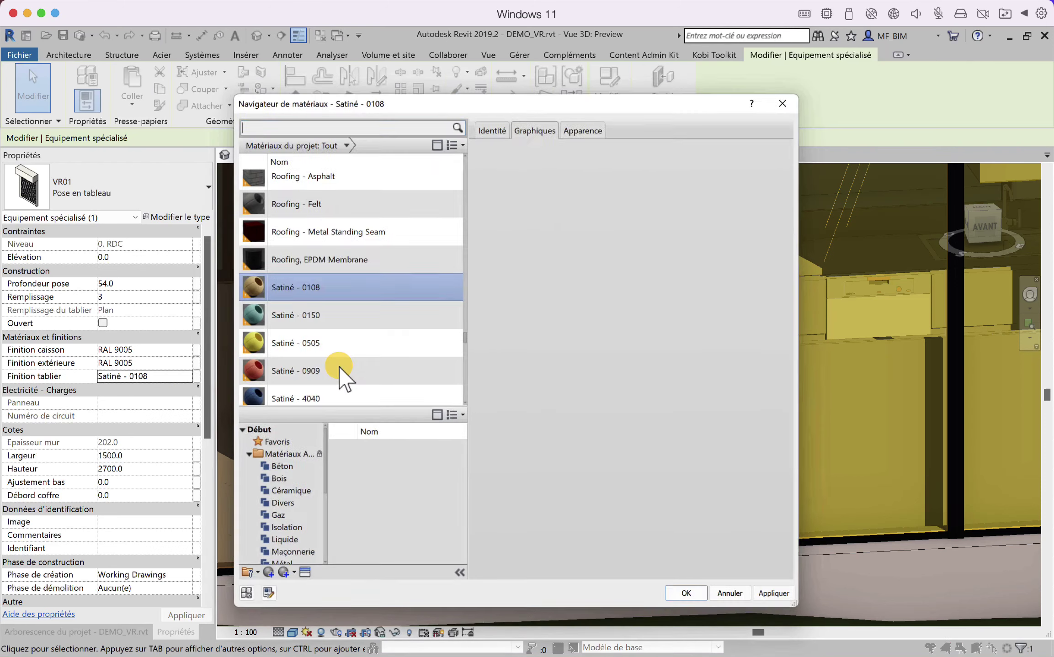
double_click(304, 386)
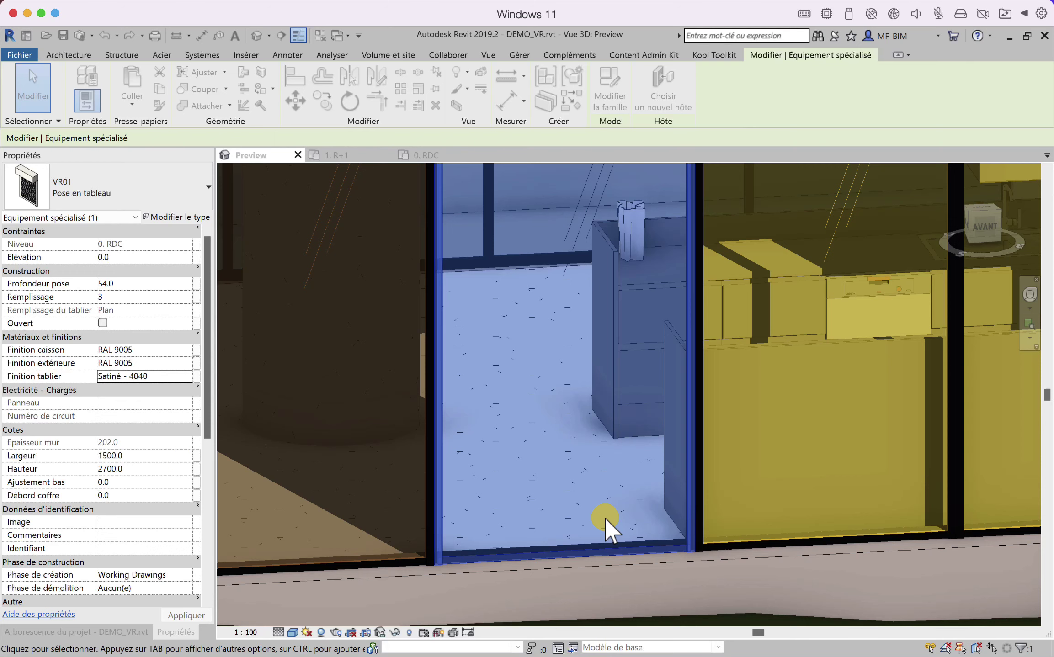
key(Escape)
Switch the 3D Preview's visual style to Réaliste.
scroll(488, 537, down, 2)
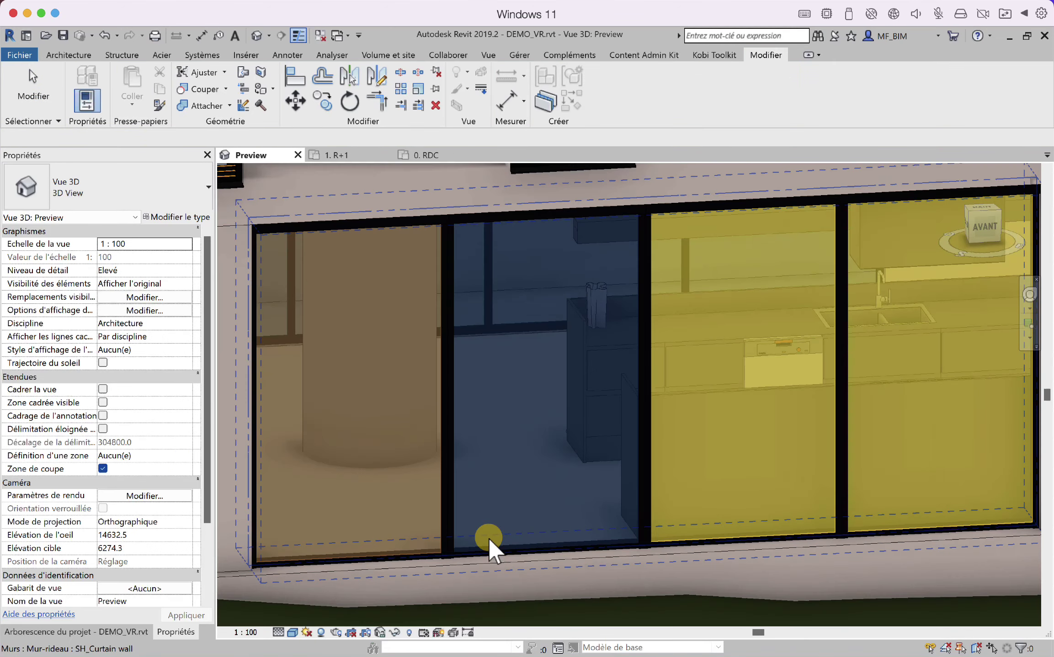
scroll(645, 557, down, 1)
scroll(643, 551, up, 2)
scroll(272, 617, up, 1)
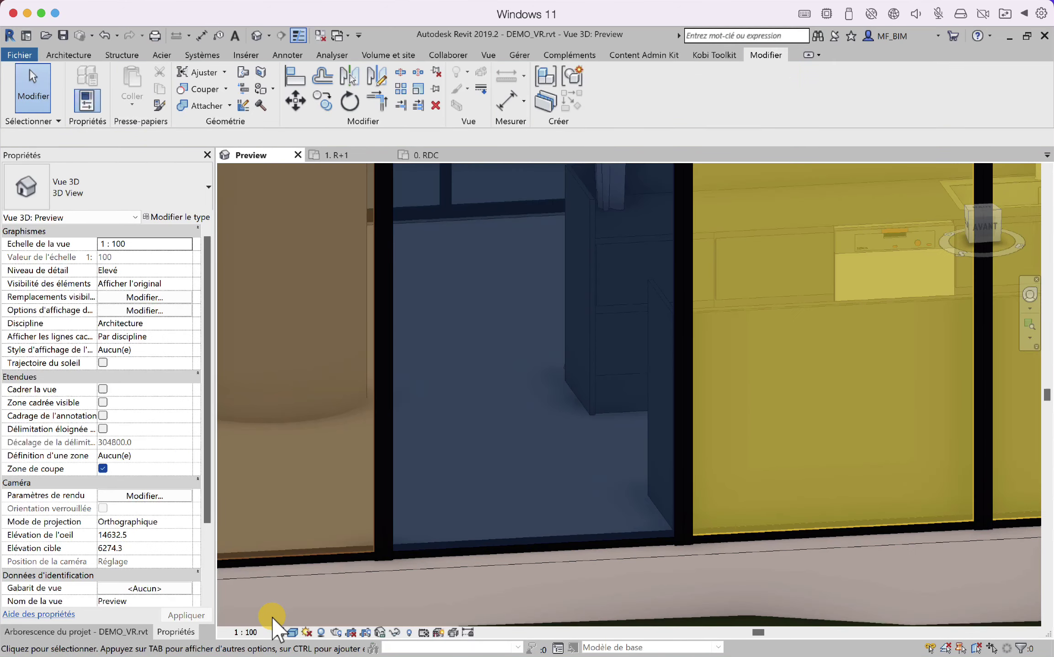
click(293, 632)
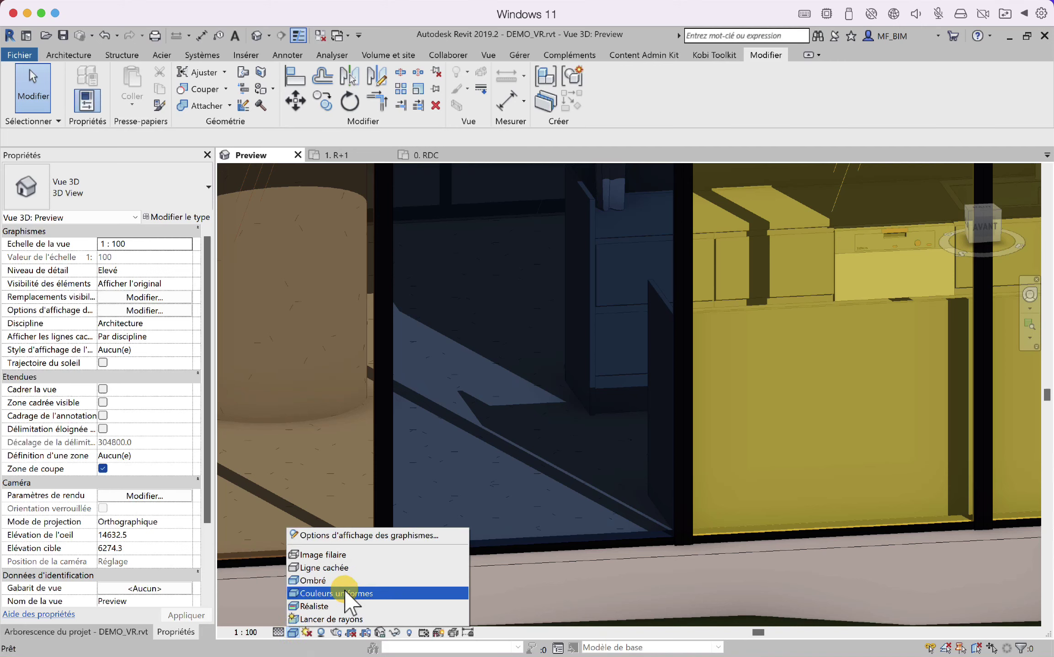
click(320, 606)
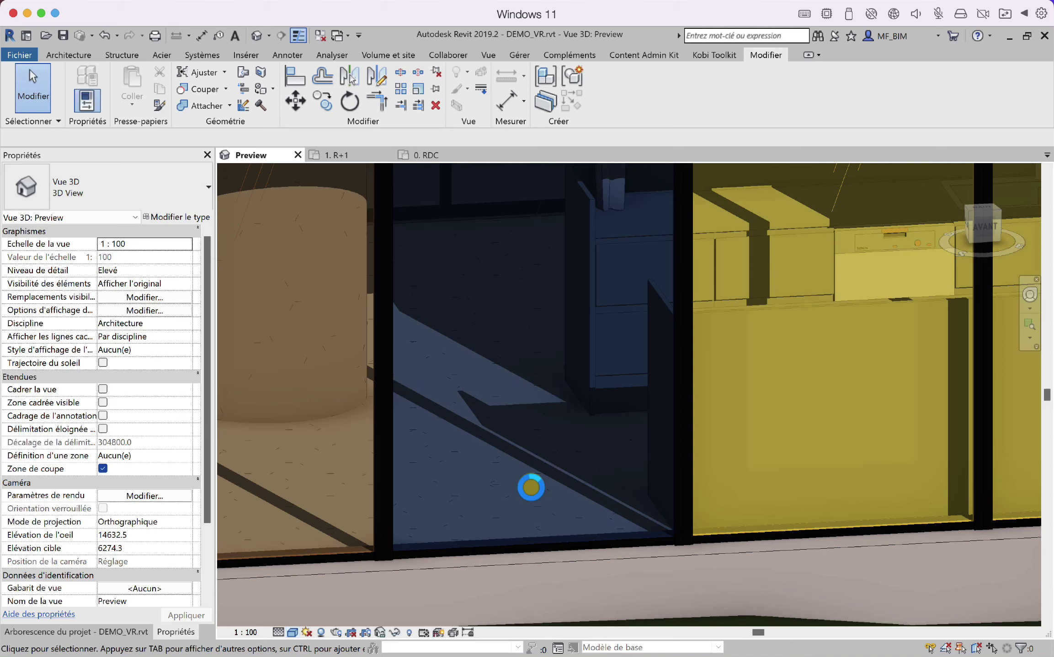
Zoom and pan around the ground-floor shutters to inspect the orange, blue and yellow aprons.
scroll(530, 486, up, 4)
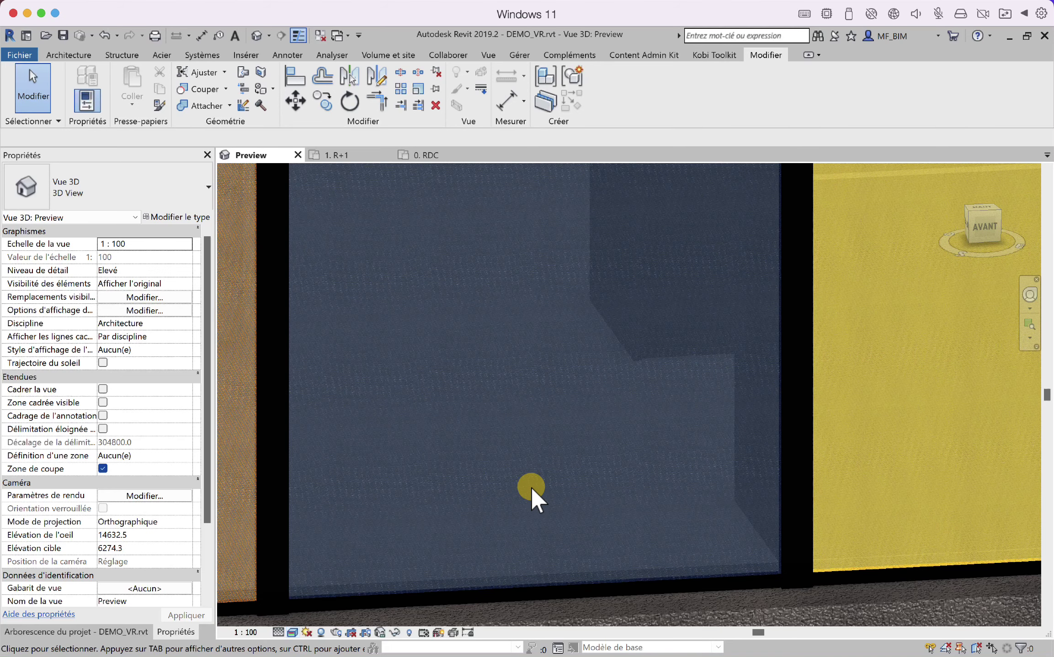
scroll(524, 473, up, 3)
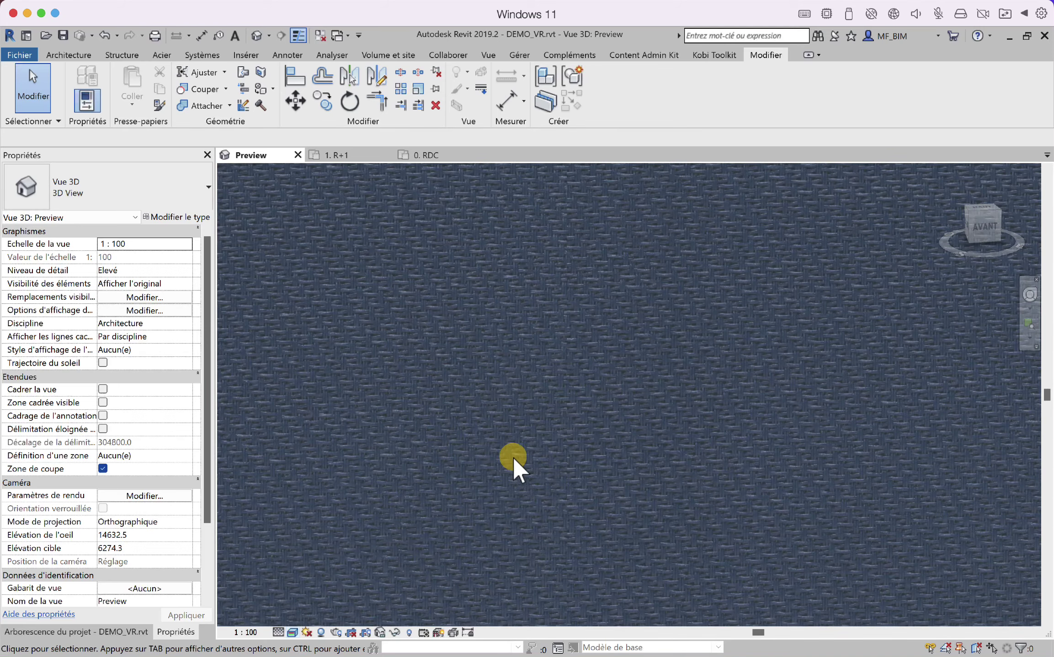
scroll(754, 391, down, 5)
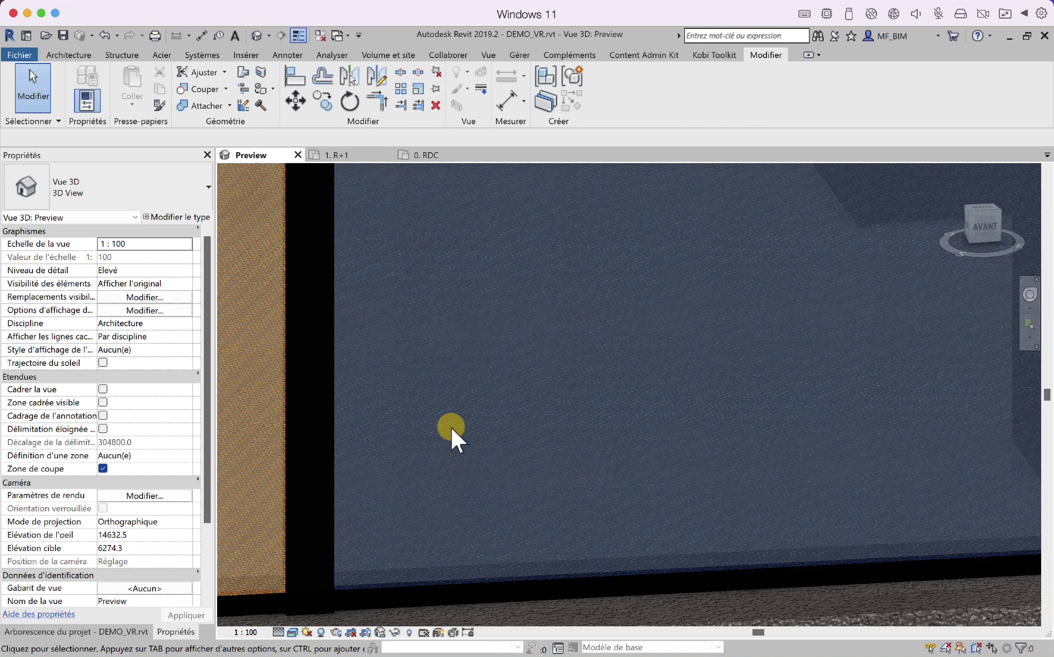
middle_drag(451, 430, 331, 487)
scroll(417, 470, down, 5)
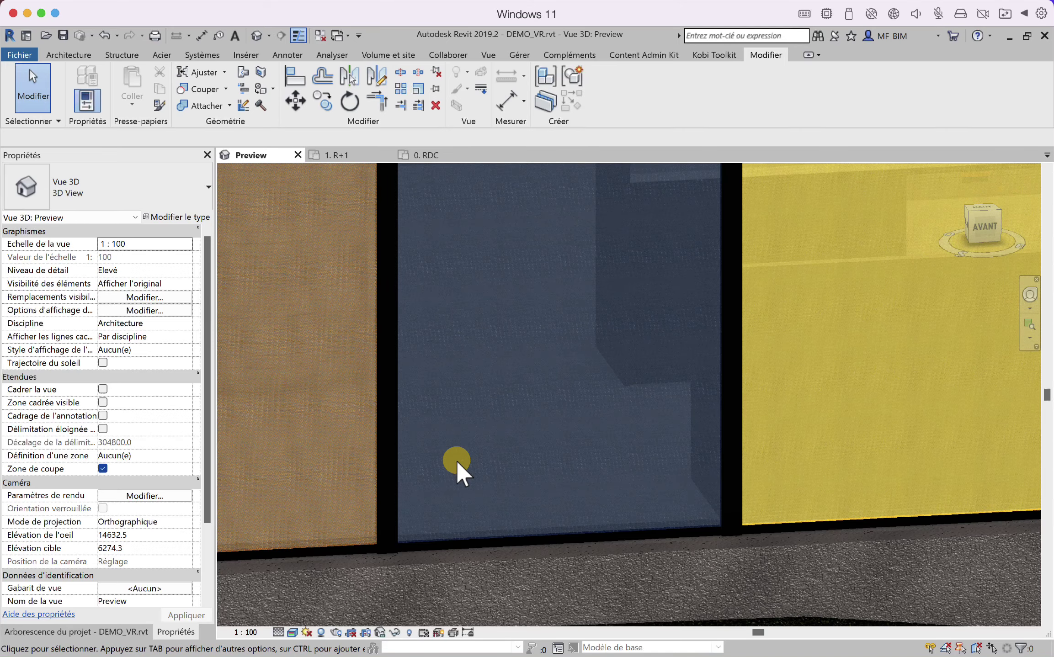
scroll(646, 424, down, 2)
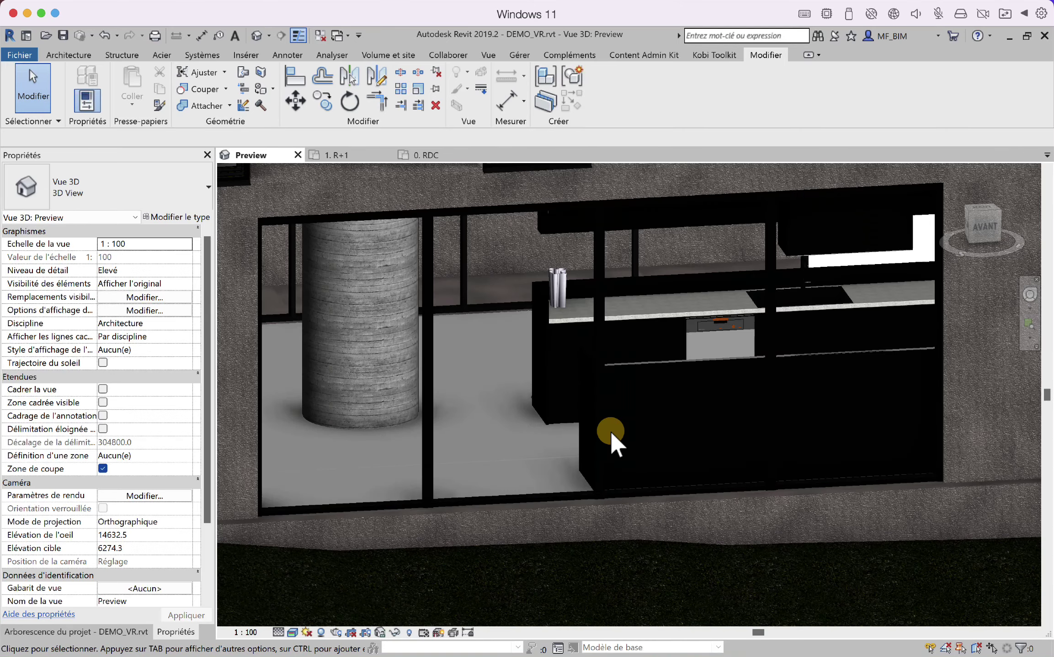
scroll(733, 414, down, 1)
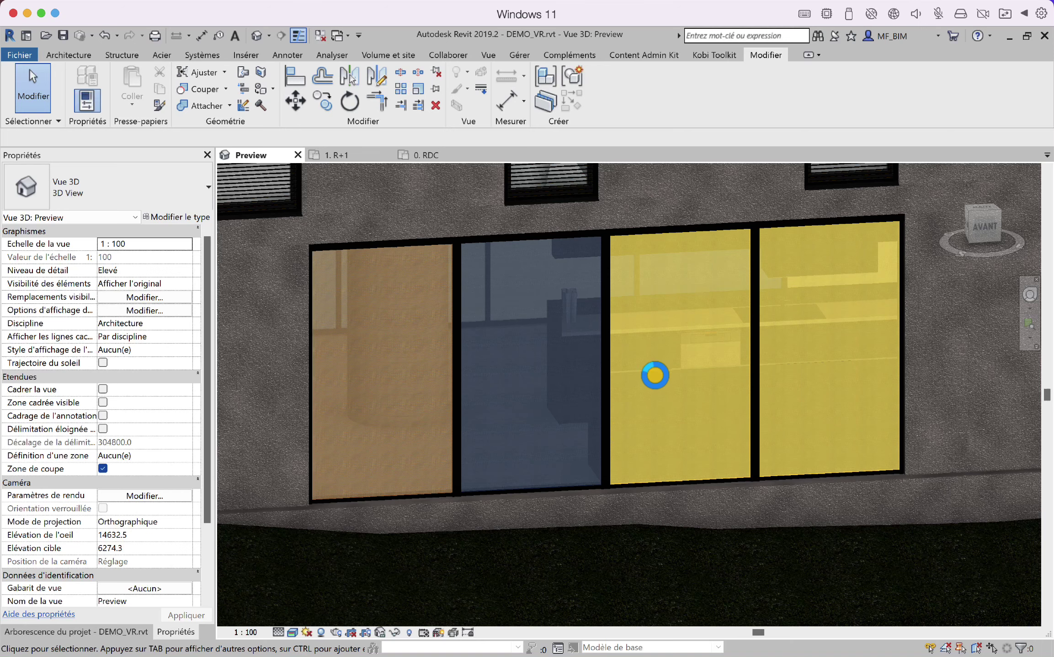
scroll(591, 437, down, 2)
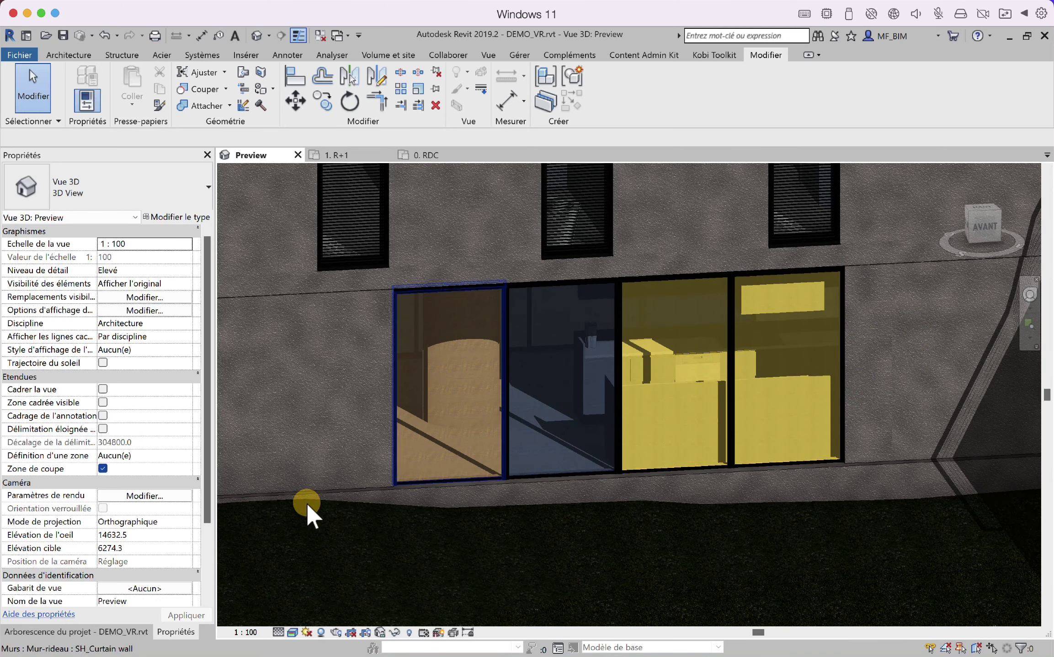
Open the Vue 3D 1 kitchen interior perspective from the Project Browser.
click(131, 633)
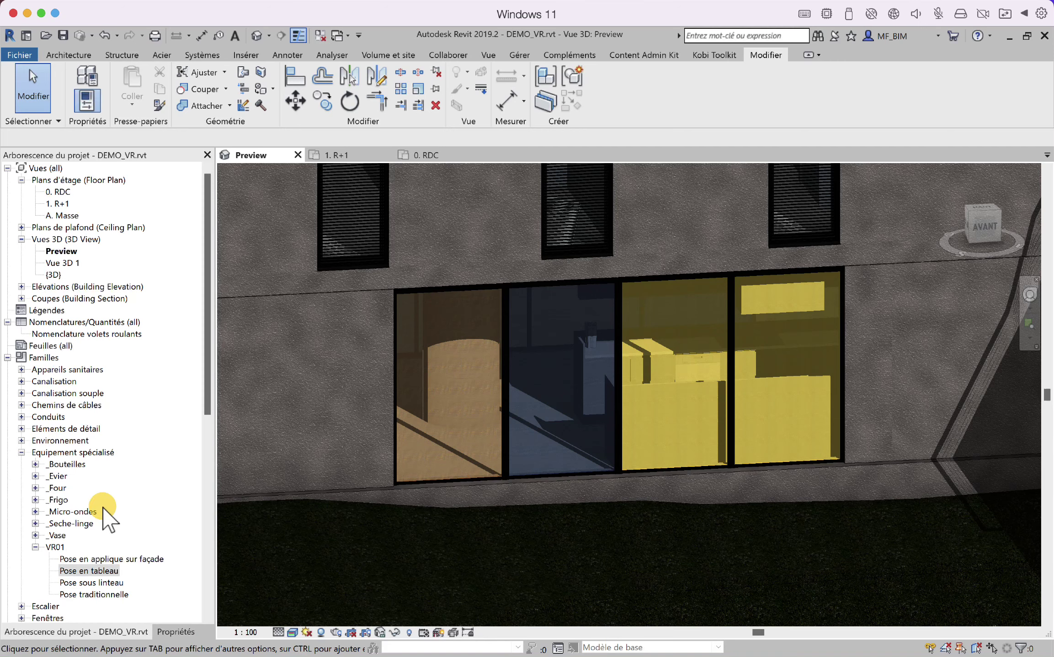
click(64, 263)
double_click(64, 264)
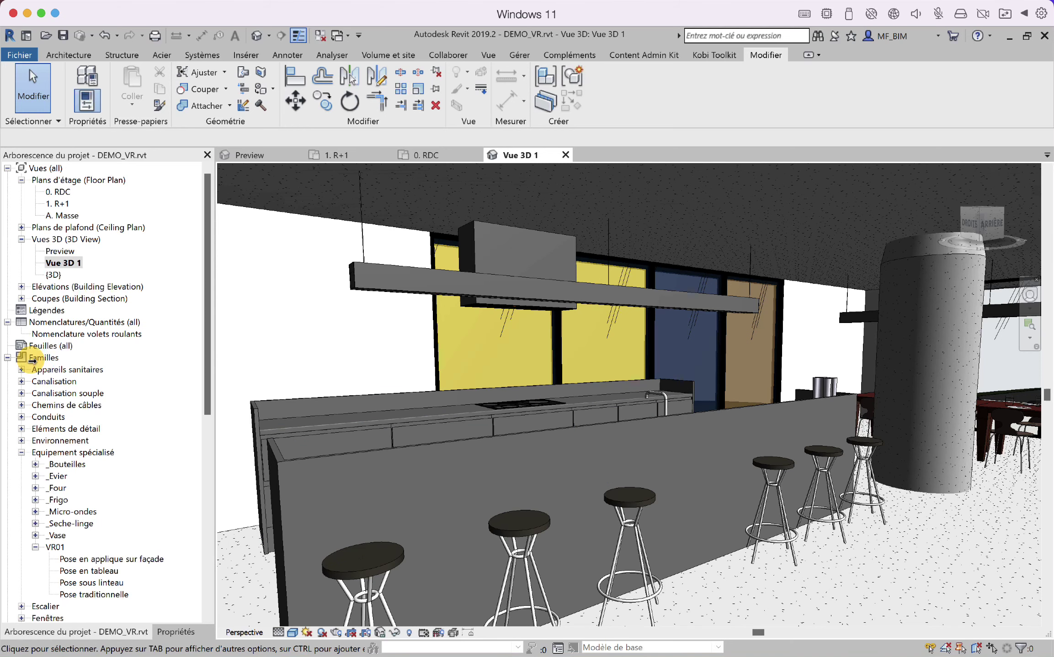
Check the Nomenclature volets roulants schedule of all 8 shutters, then go back to Preview.
double_click(89, 334)
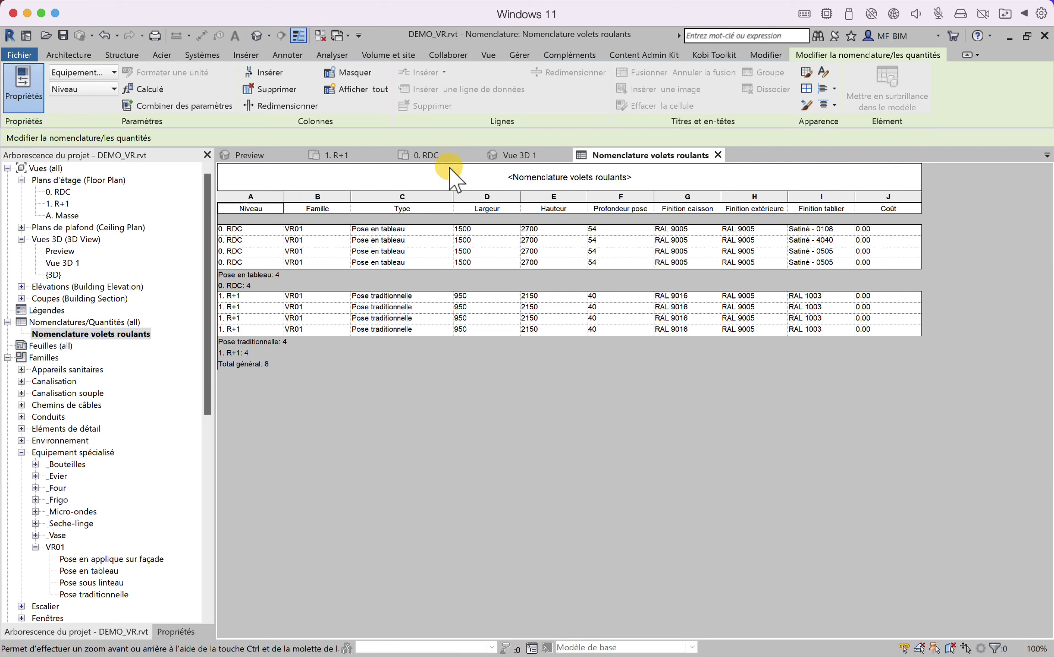
click(264, 156)
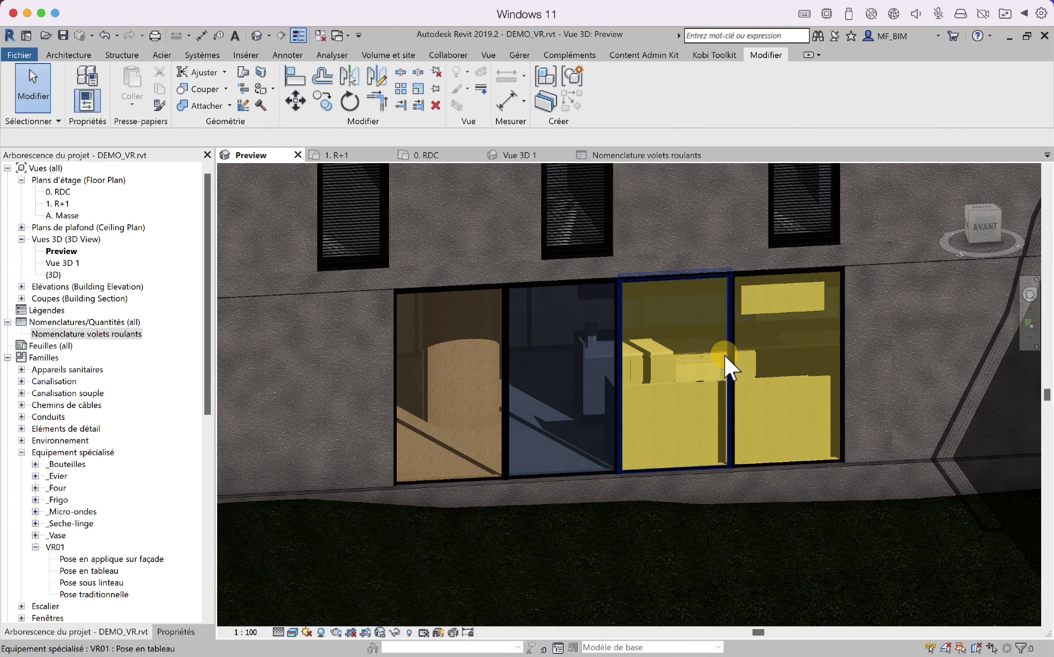
Switch the Preview to Couleurs uniformes and zoom out to frame the whole house.
scroll(719, 376, down, 1)
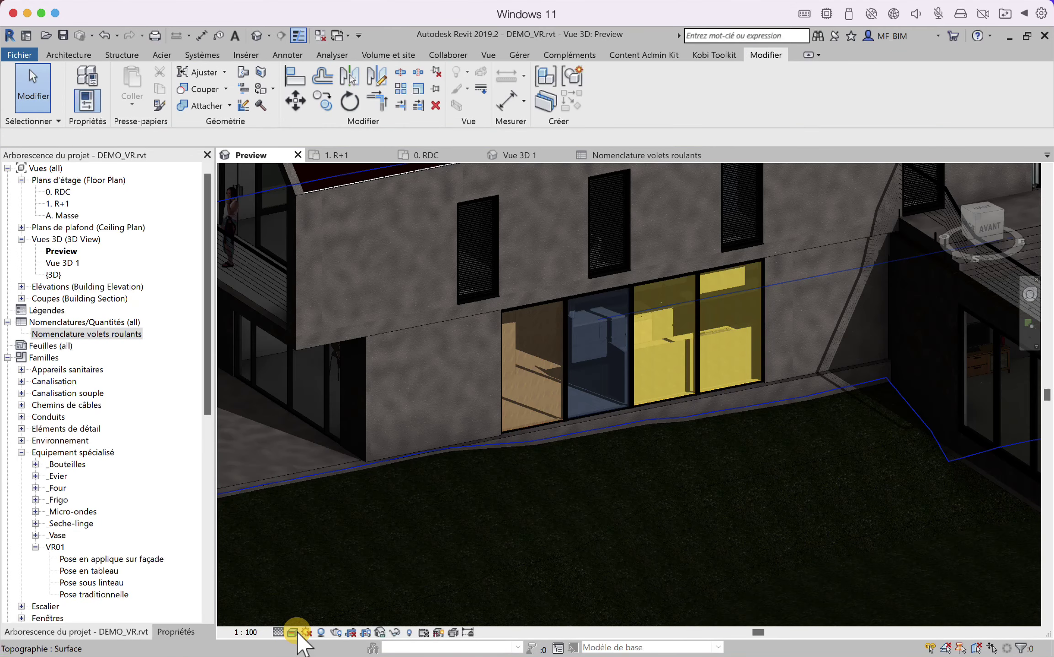
click(293, 632)
click(343, 593)
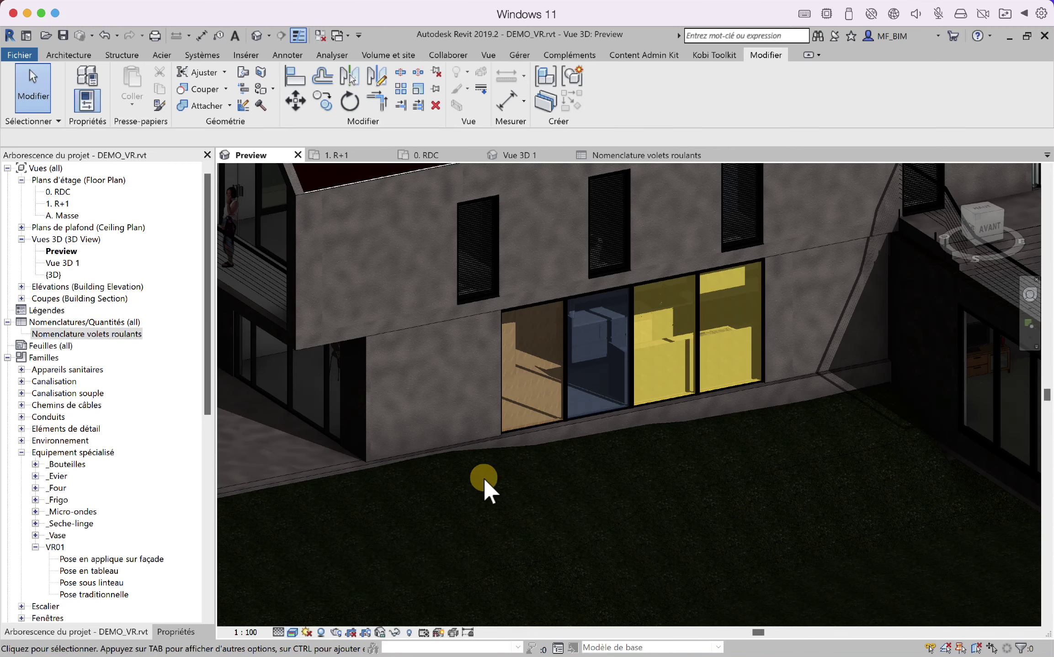
scroll(594, 461, down, 3)
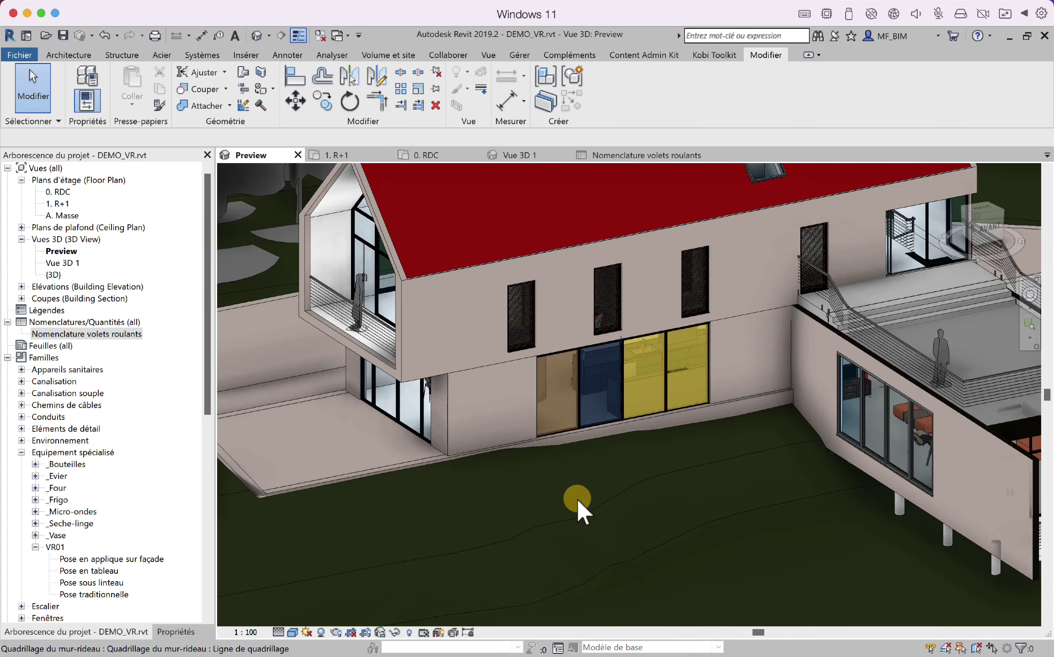
middle_drag(576, 498, 637, 537)
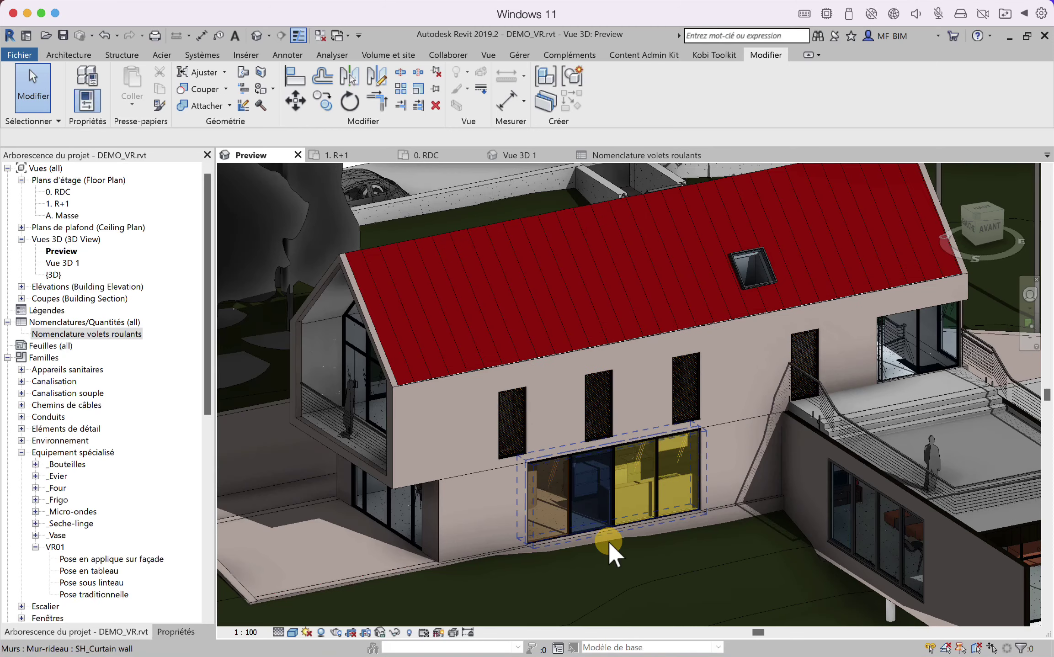